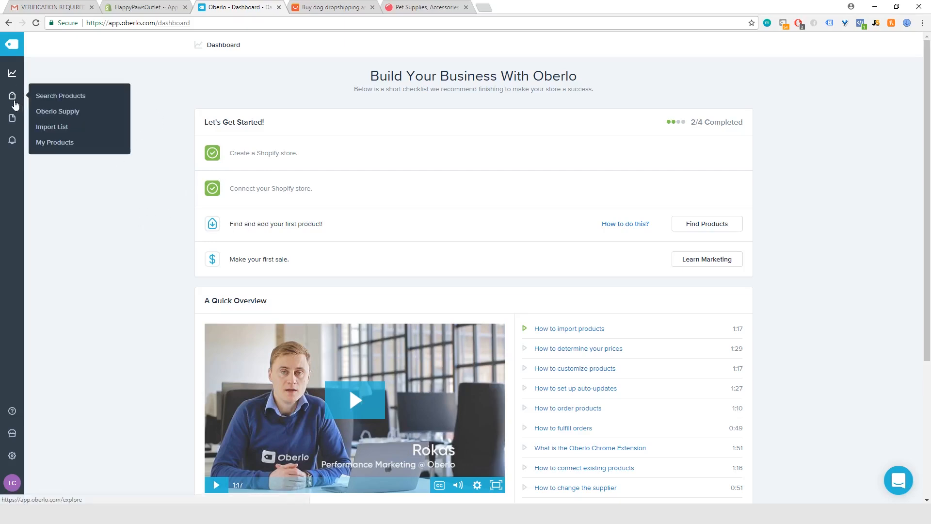
# Open the product search and search all categories for "dog toy".
pyautogui.moveTo(15, 103)
pyautogui.click(61, 97)
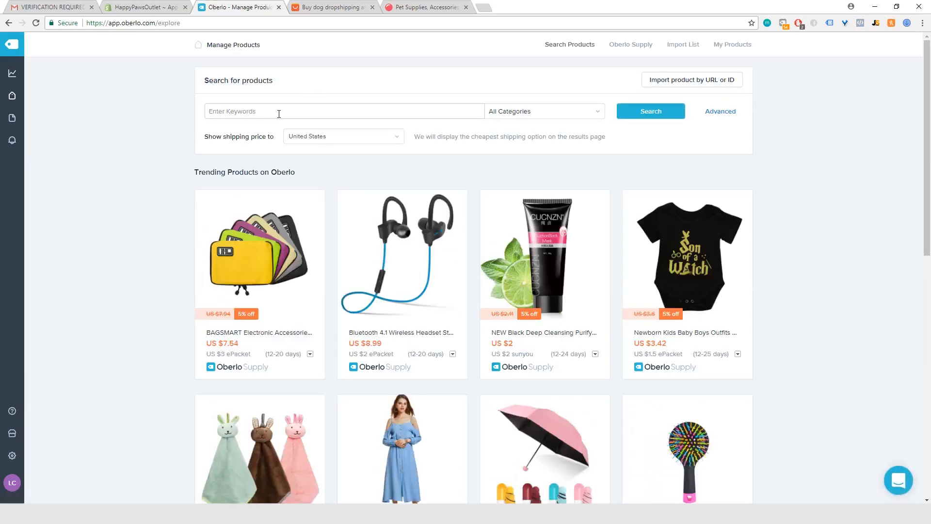
pyautogui.click(279, 114)
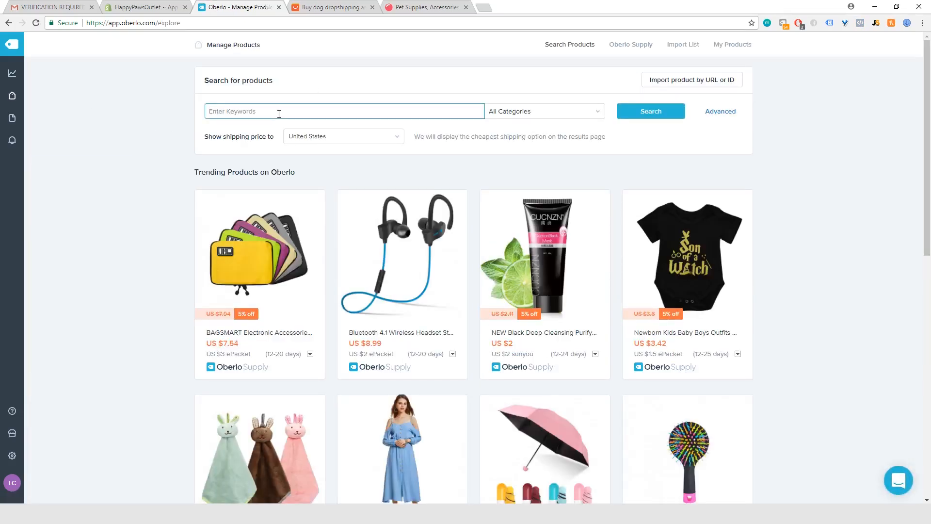
pyautogui.write('dog toy')
pyautogui.press('Return')
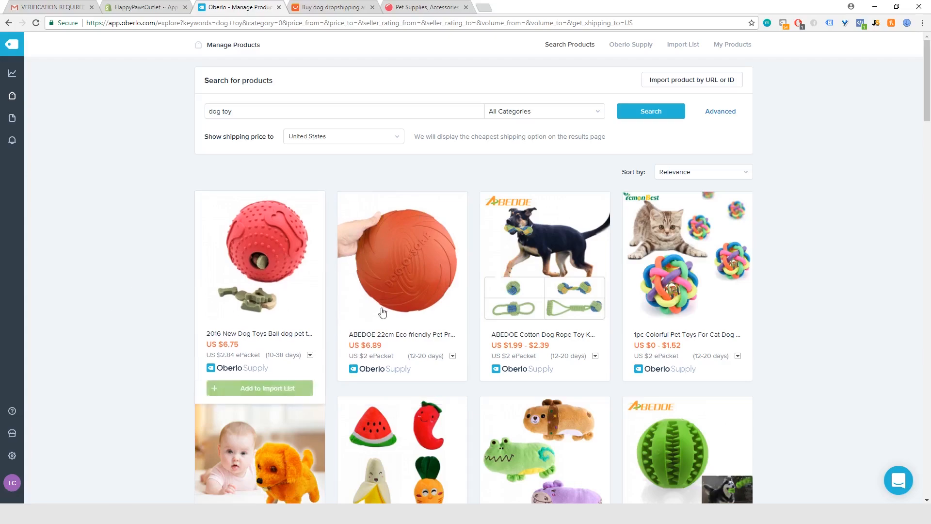
# Look through the first page of dog toy results, comparing product photos, prices and shipping options.
pyautogui.scroll(-5, 387, 320)
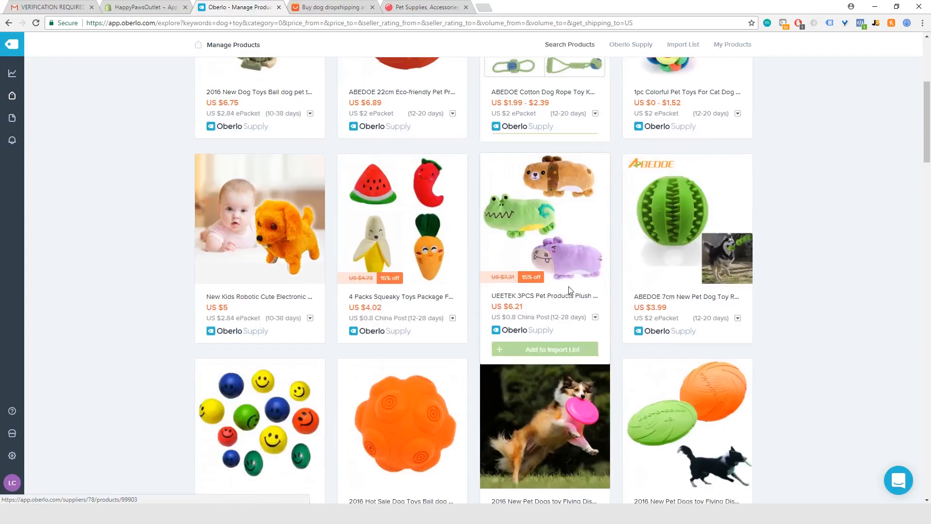
pyautogui.scroll(-10, 387, 321)
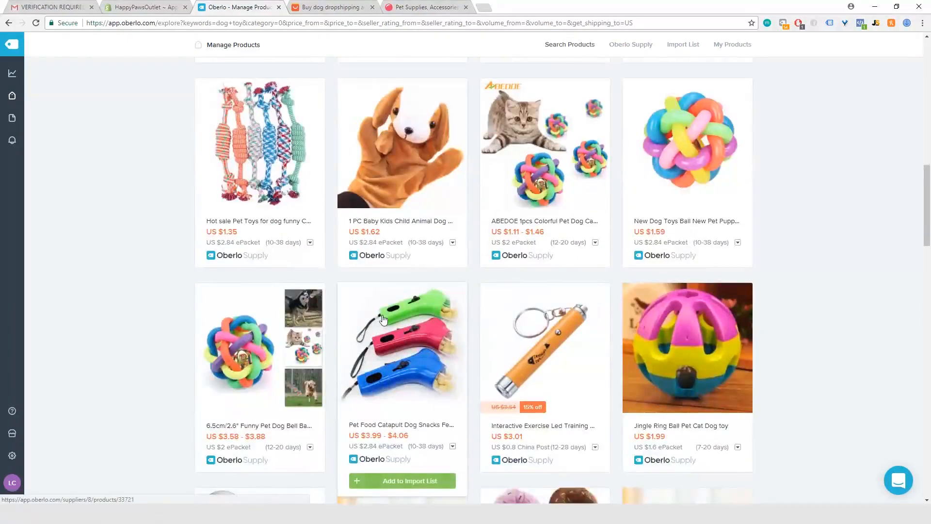
pyautogui.scroll(-10, 383, 321)
pyautogui.scroll(-8, 383, 320)
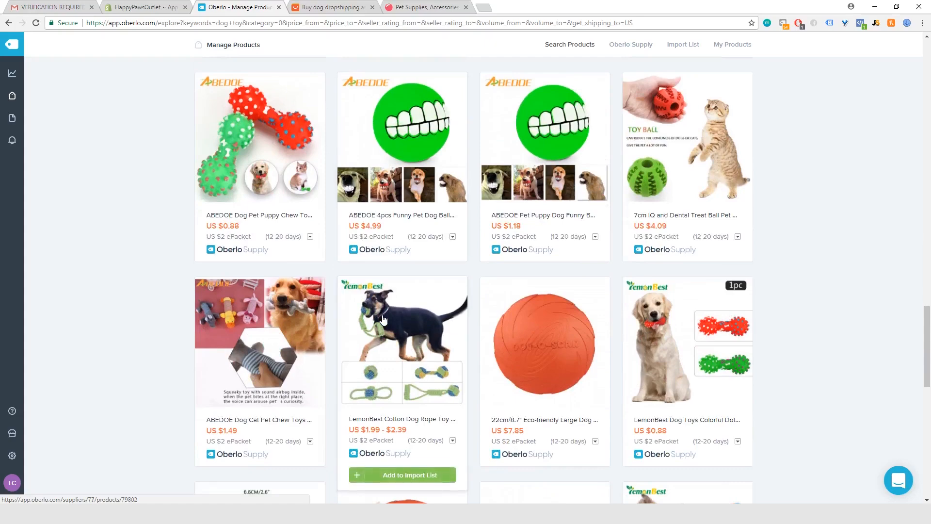
pyautogui.scroll(1, 383, 319)
pyautogui.scroll(-1, 383, 319)
pyautogui.scroll(1, 383, 320)
pyautogui.scroll(-7, 383, 320)
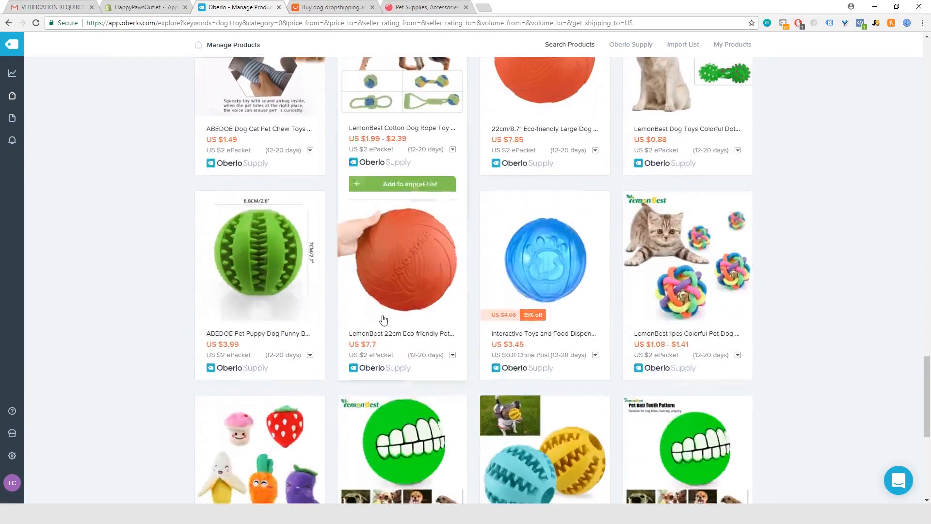
pyautogui.moveTo(383, 319)
pyautogui.scroll(20, 383, 319)
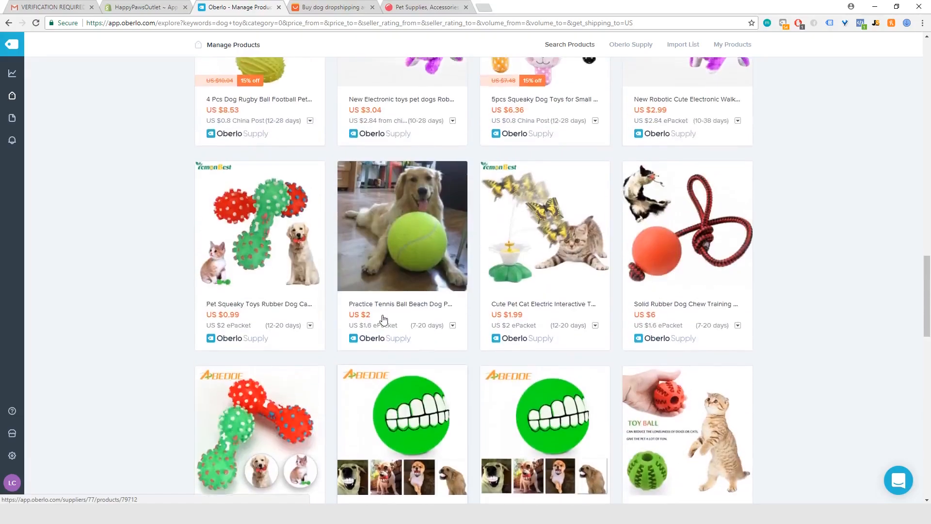
pyautogui.scroll(5, 383, 320)
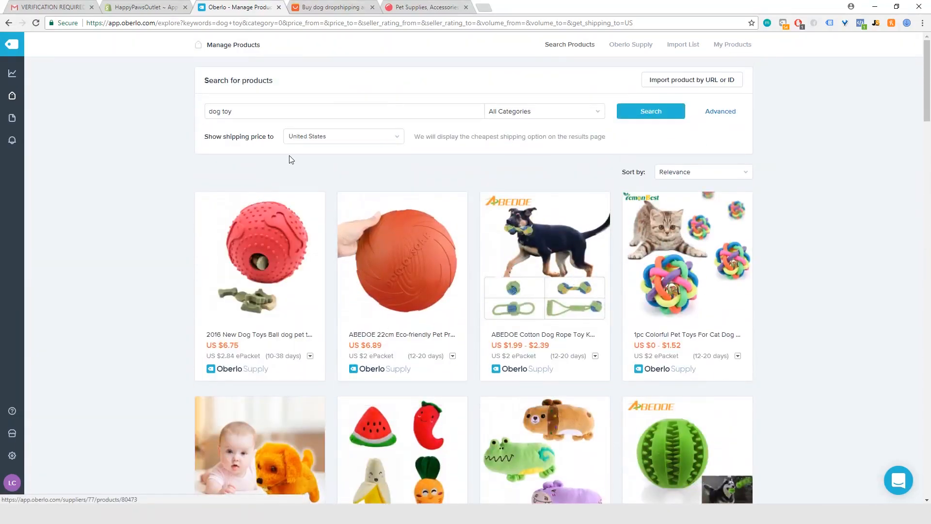
pyautogui.moveTo(627, 257)
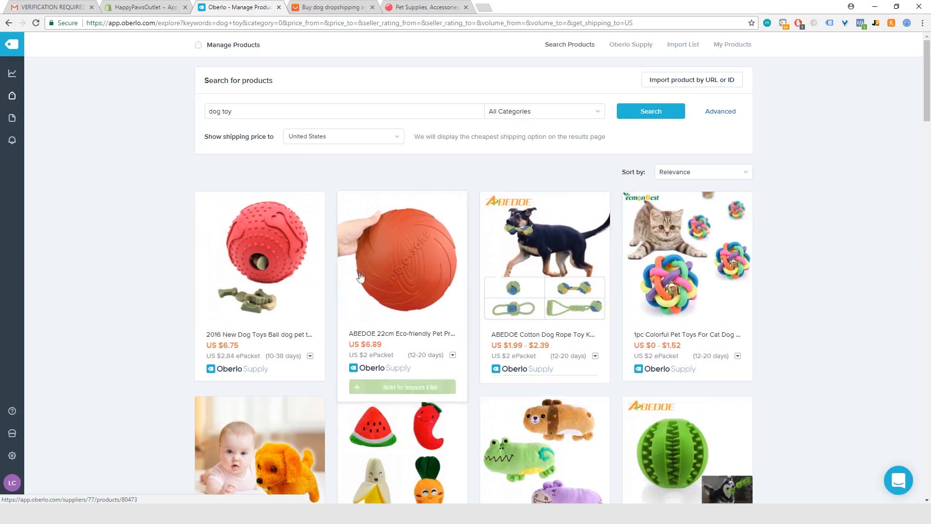
pyautogui.moveTo(308, 270)
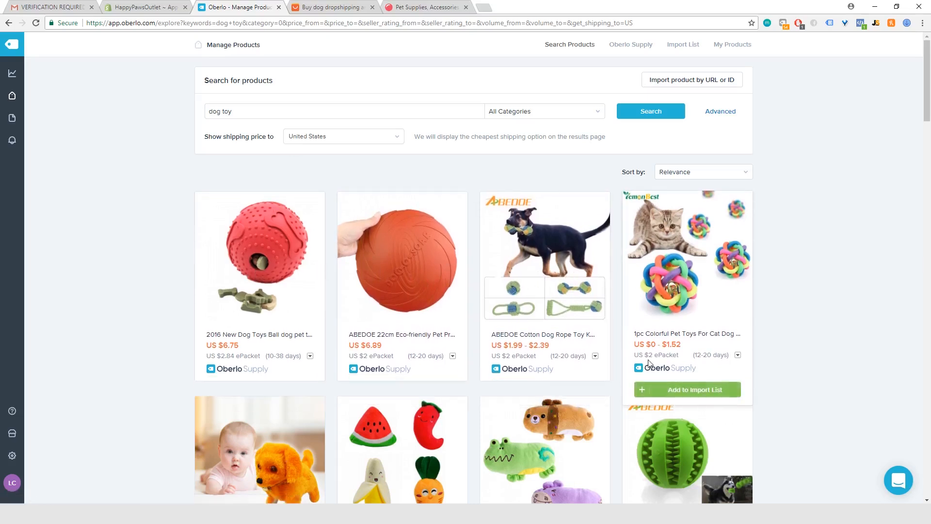
# Add the ABEDOE Cotton Dog Rope Toy to the import list.
pyautogui.scroll(-3, 535, 378)
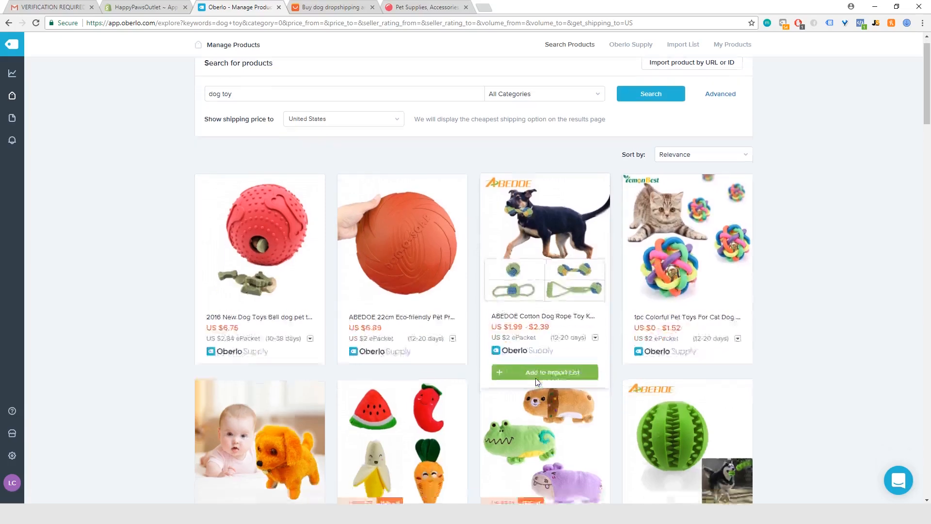
pyautogui.moveTo(391, 337)
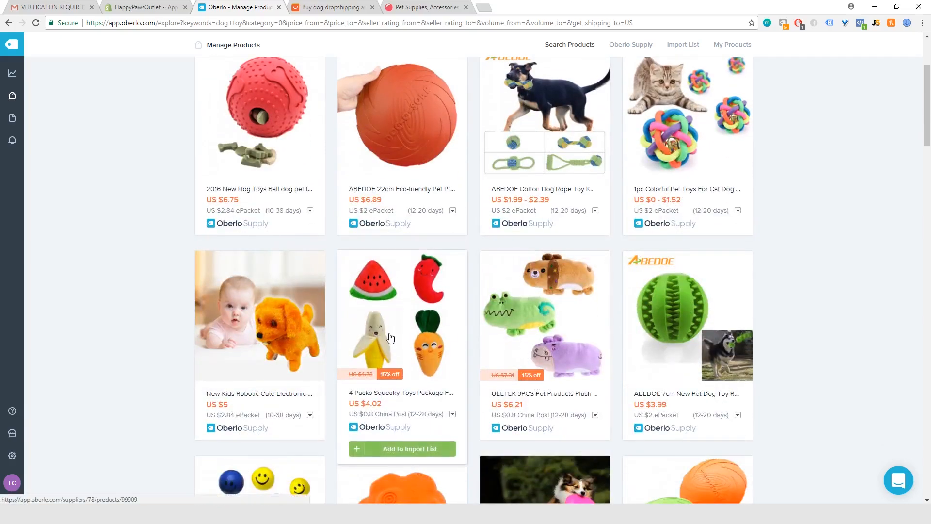
pyautogui.moveTo(539, 165)
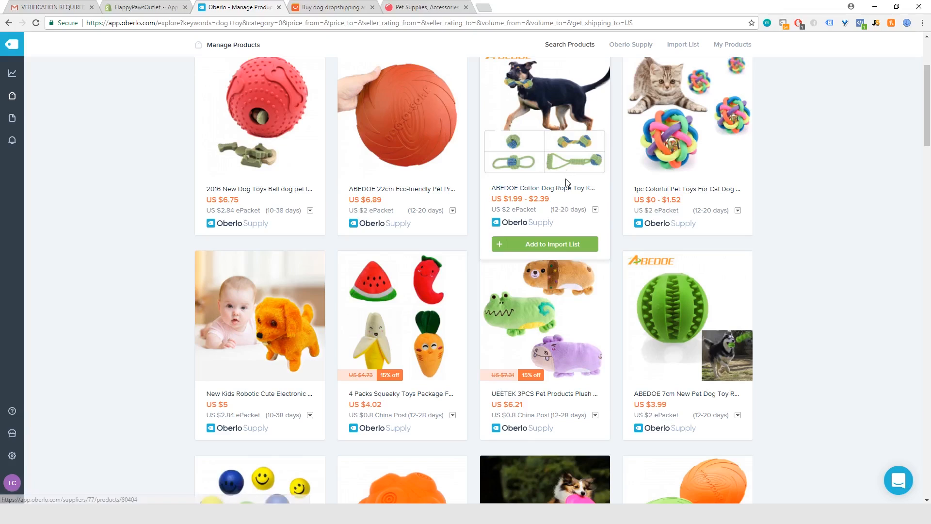
pyautogui.scroll(2, 563, 211)
pyautogui.scroll(2, 564, 211)
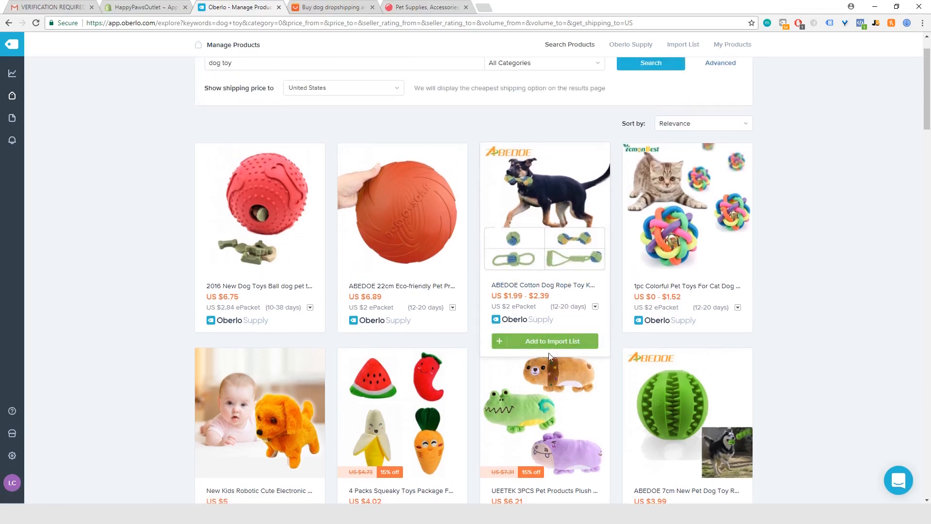
pyautogui.click(552, 343)
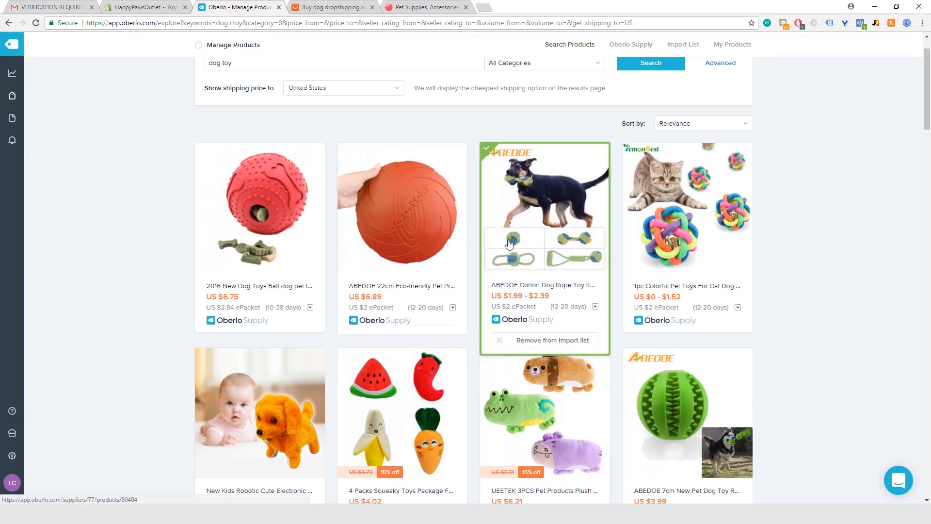
# Add the Practice Tennis Ball Beach Dog product, shown with a golden retriever, to the import list.
pyautogui.moveTo(402, 303)
pyautogui.scroll(-15, 388, 330)
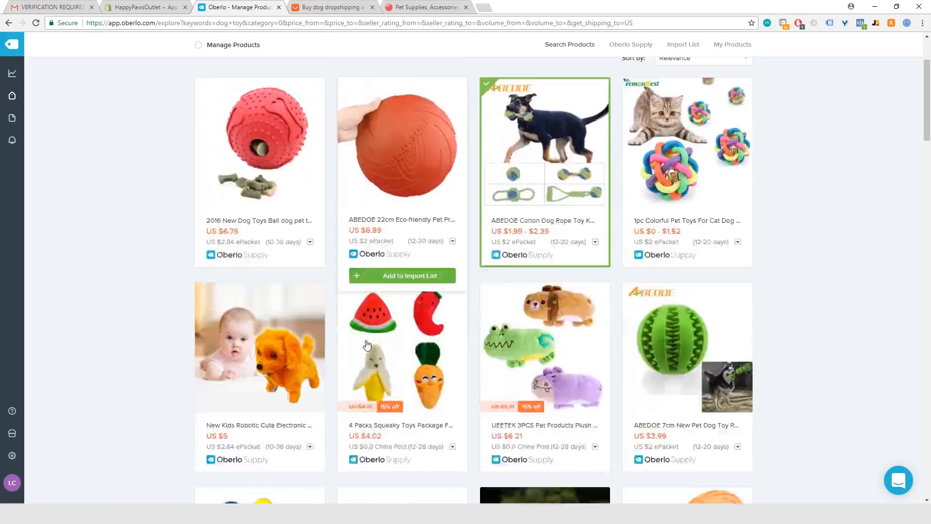
pyautogui.scroll(-10, 367, 344)
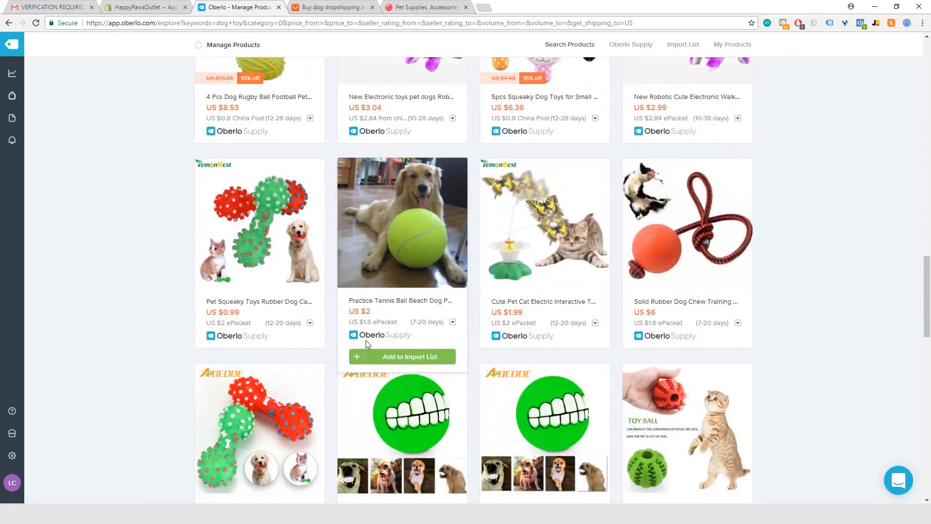
pyautogui.scroll(-1, 367, 344)
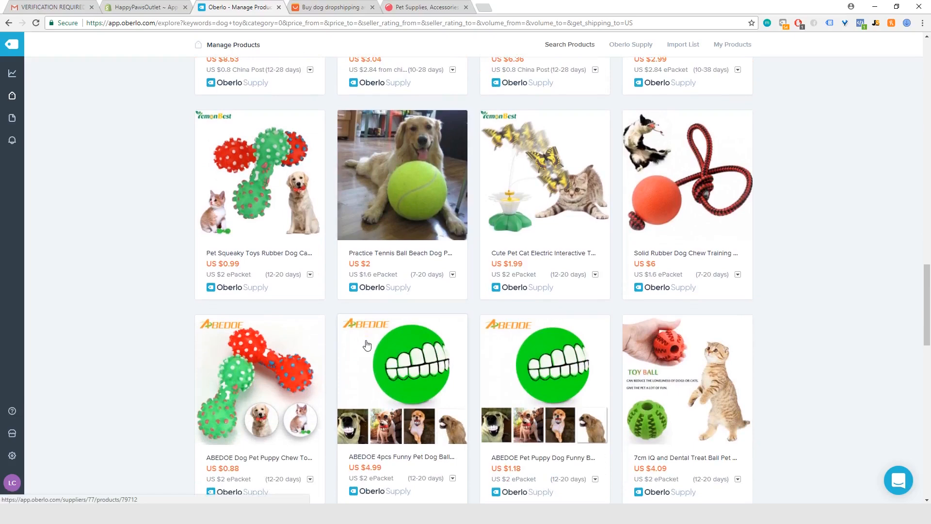
pyautogui.moveTo(434, 255)
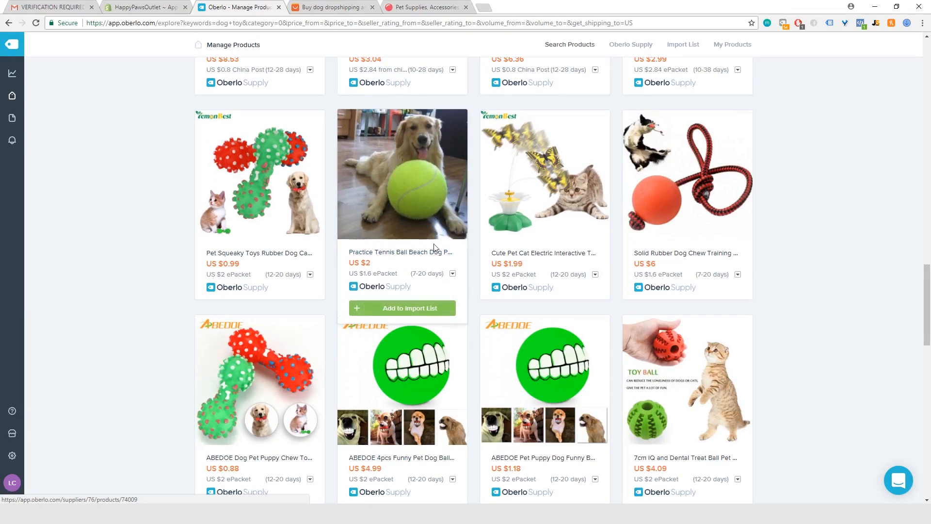
pyautogui.click(430, 307)
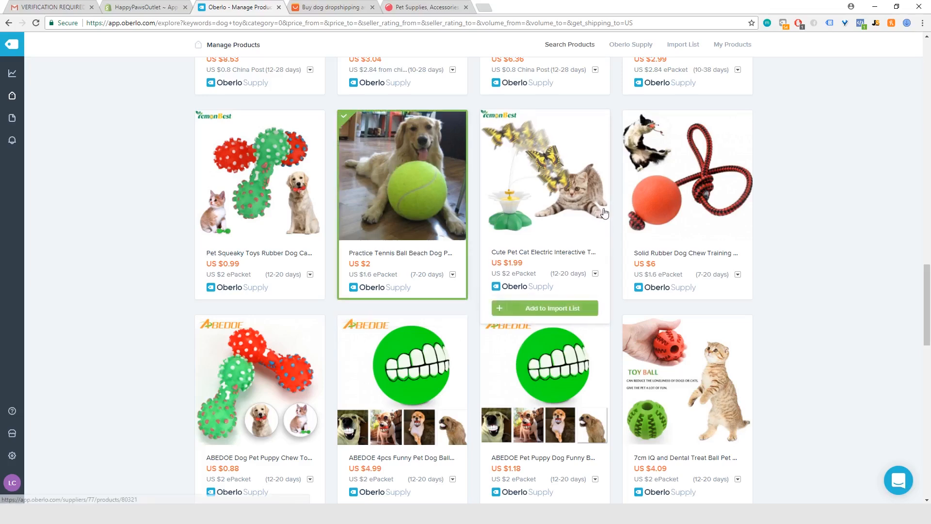
# Check the remaining products on the first results page and open page 2 of the dog toy results.
pyautogui.scroll(-4, 469, 336)
pyautogui.scroll(-2, 468, 336)
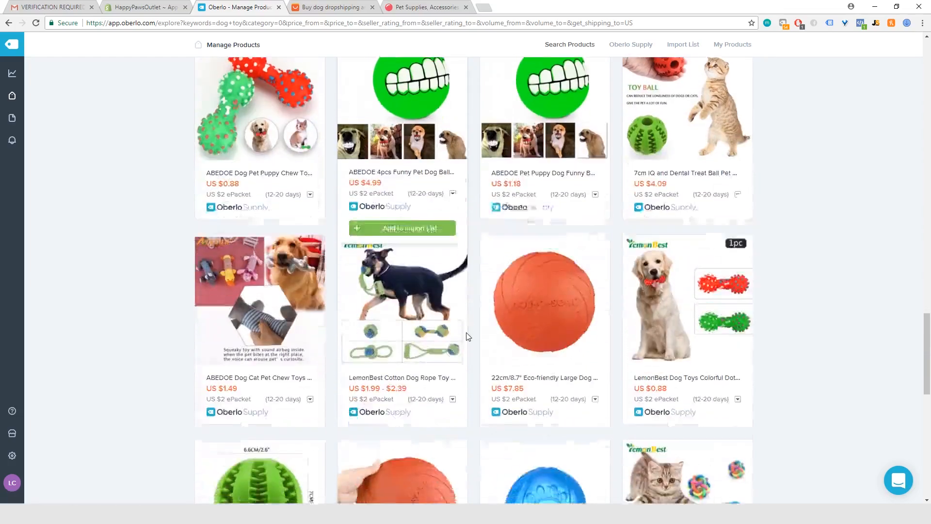
pyautogui.scroll(-3, 467, 336)
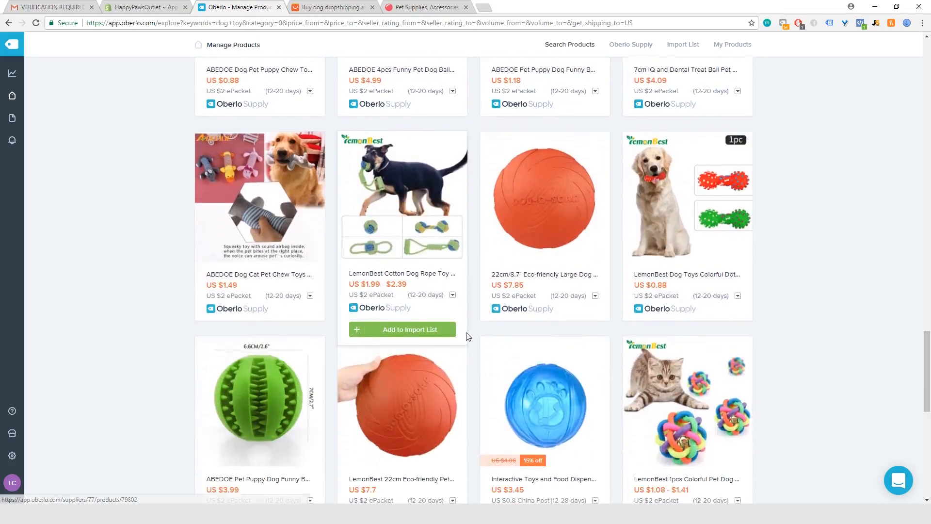
pyautogui.scroll(-9, 467, 337)
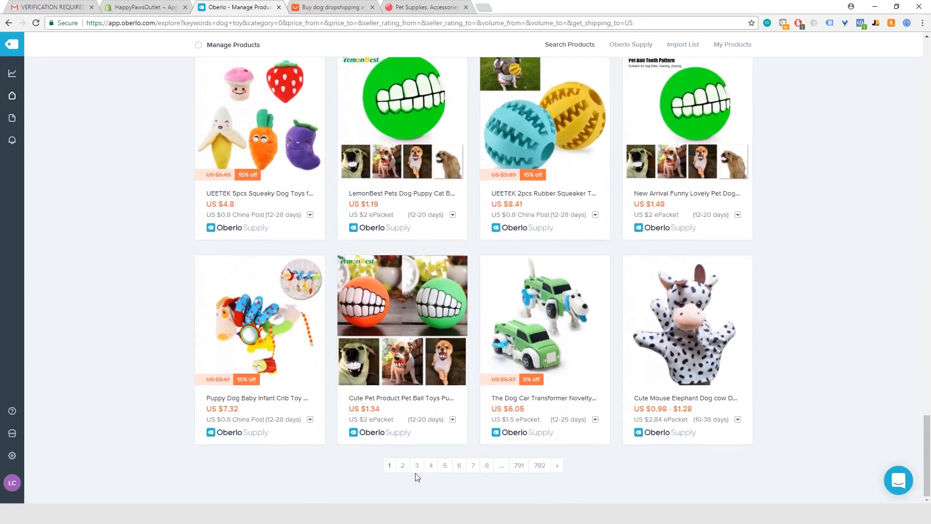
pyautogui.click(403, 467)
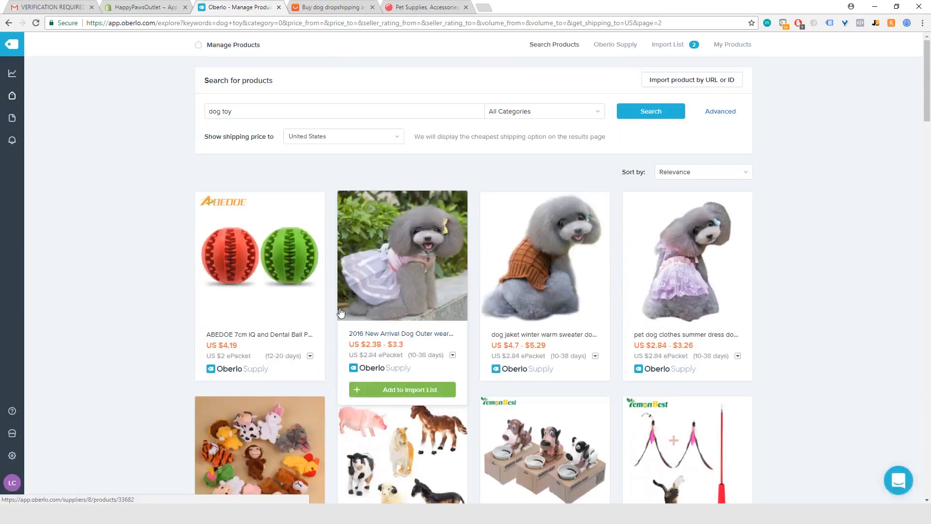
# Look through the dog clothes, toys and accessories on page 2 of the results for products worth importing.
pyautogui.scroll(-5, 372, 372)
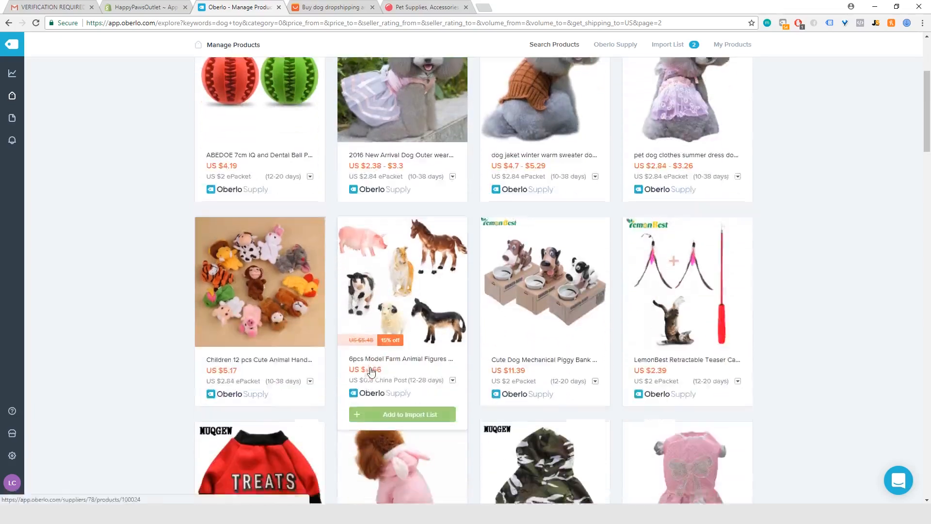
pyautogui.scroll(-1, 371, 371)
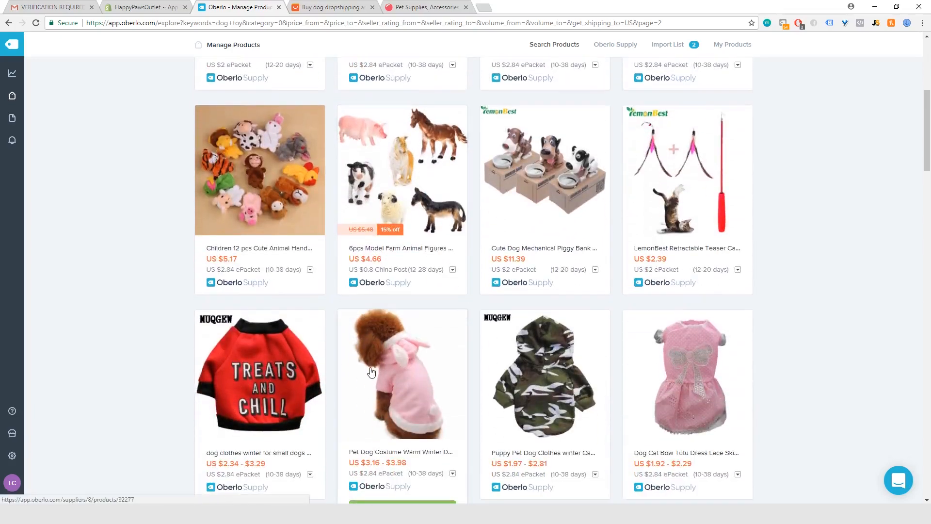
pyautogui.scroll(-3, 371, 371)
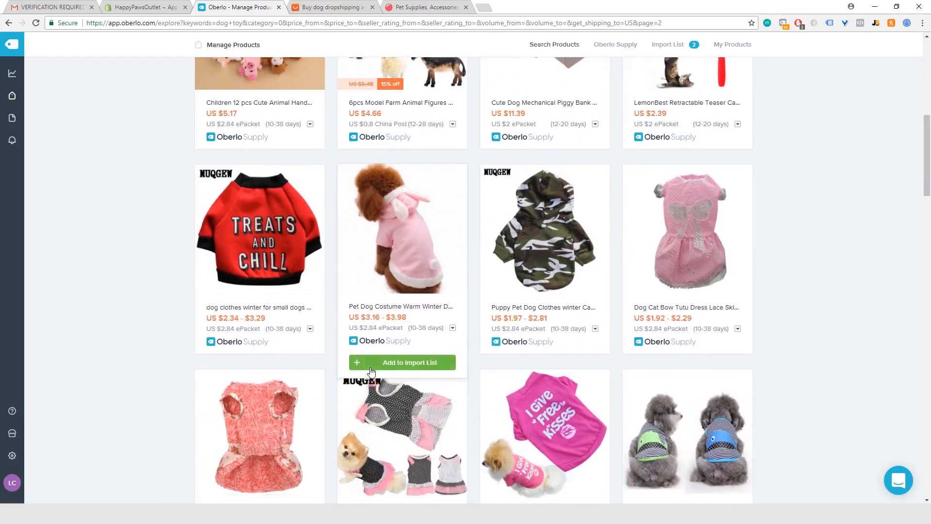
pyautogui.scroll(-2, 371, 371)
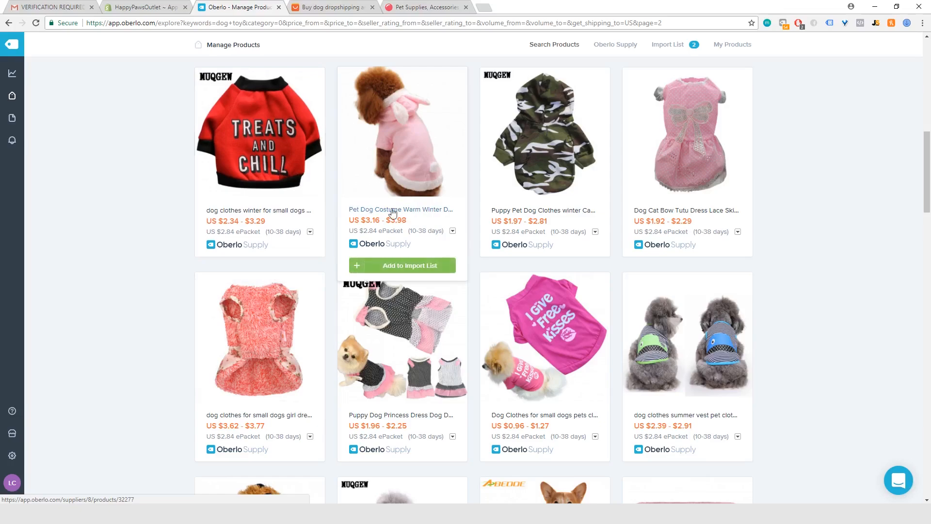
pyautogui.scroll(-20, 387, 212)
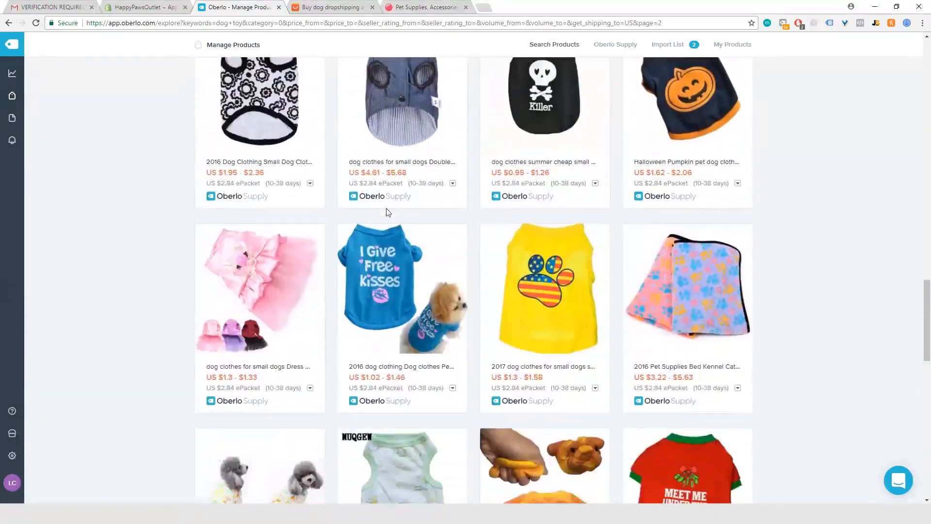
pyautogui.scroll(-2, 386, 212)
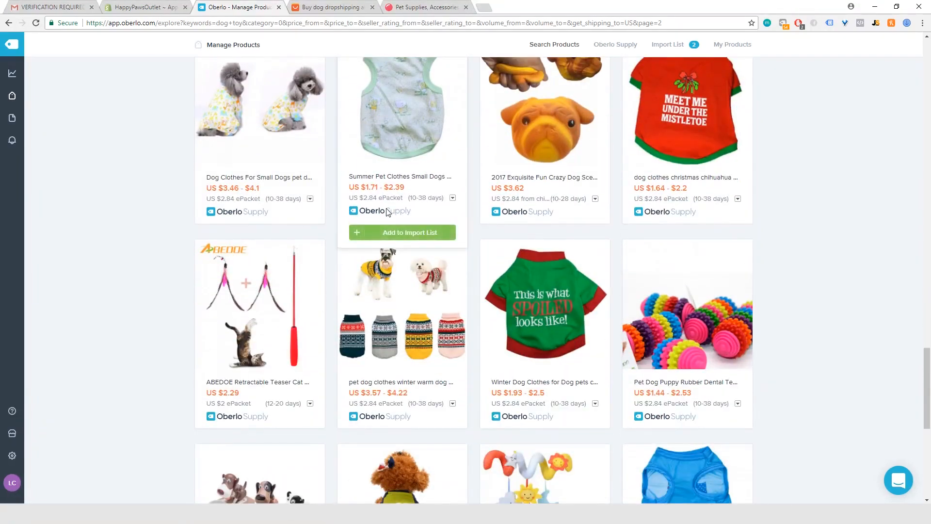
pyautogui.scroll(15, 386, 212)
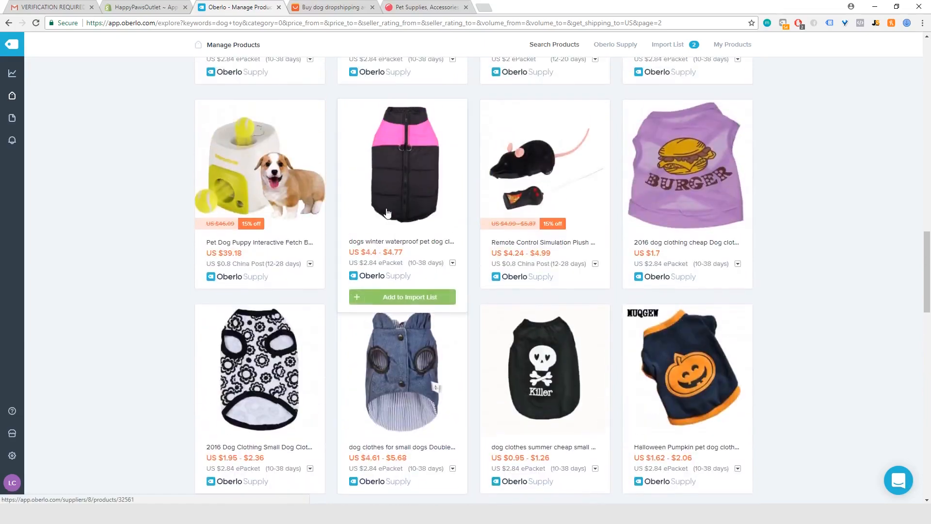
pyautogui.scroll(6, 387, 212)
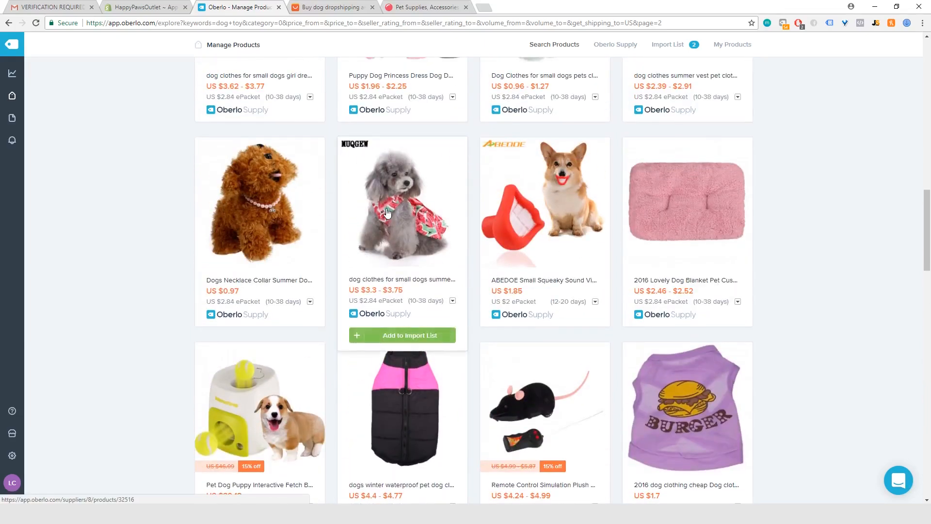
pyautogui.scroll(-20, 386, 212)
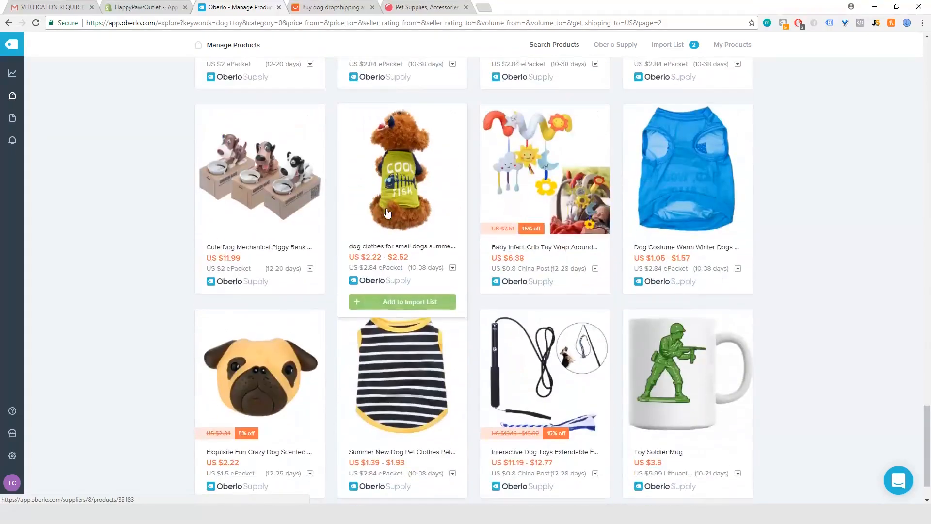
pyautogui.scroll(-2, 387, 212)
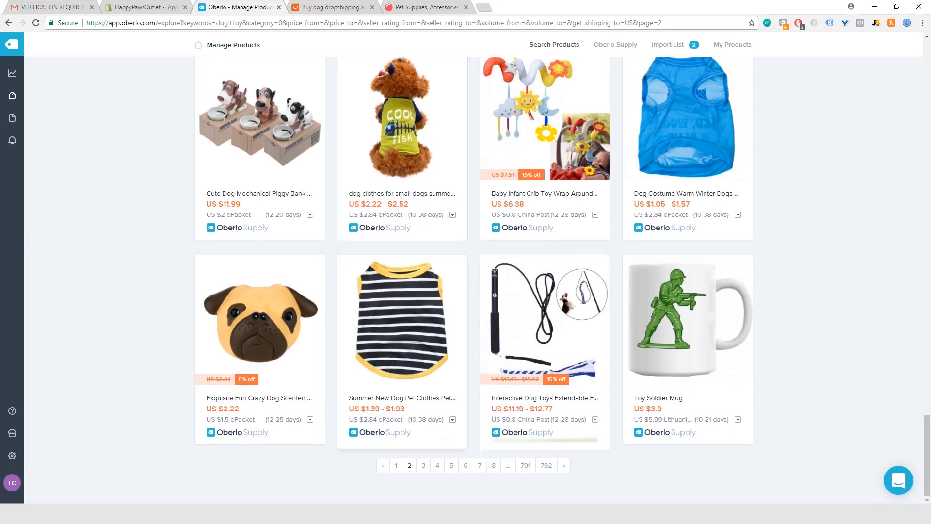
# Open page 3 of the dog toy results and look through its products for ones worth importing.
pyautogui.click(424, 465)
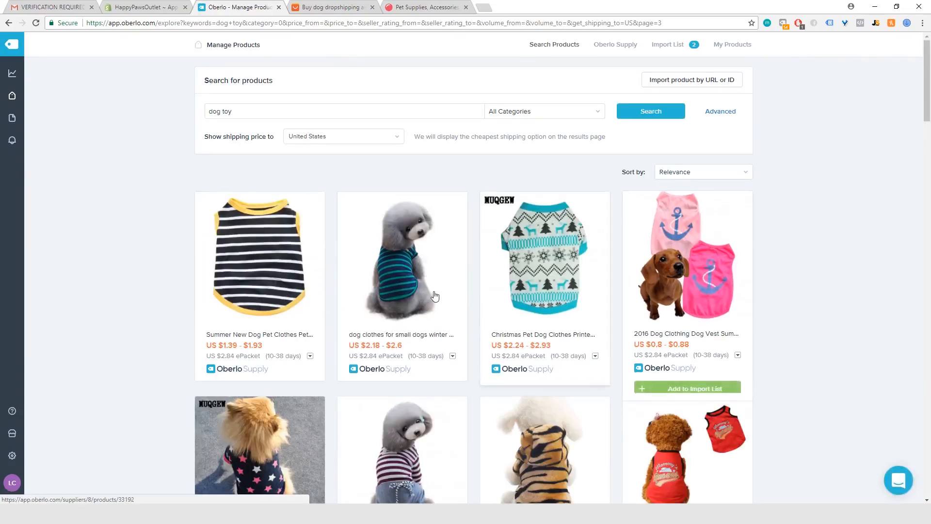
pyautogui.scroll(-7, 635, 341)
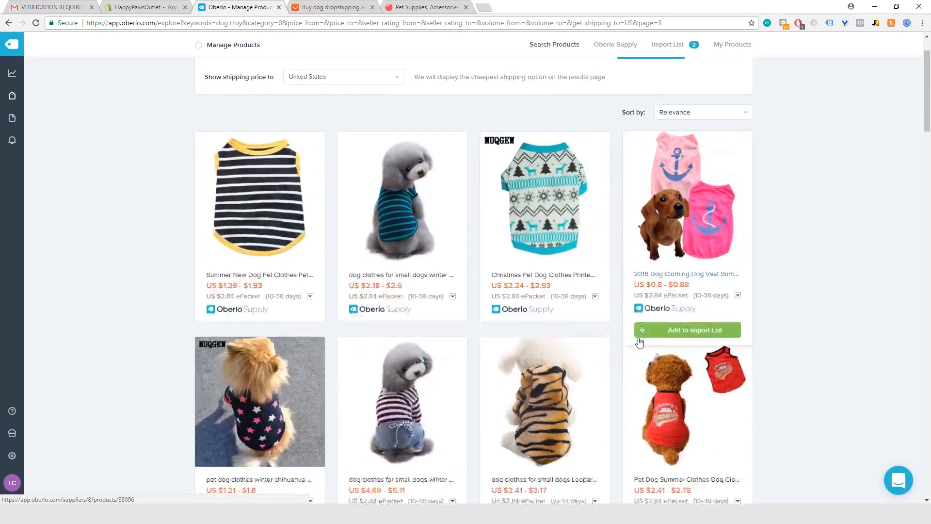
pyautogui.scroll(-10, 640, 343)
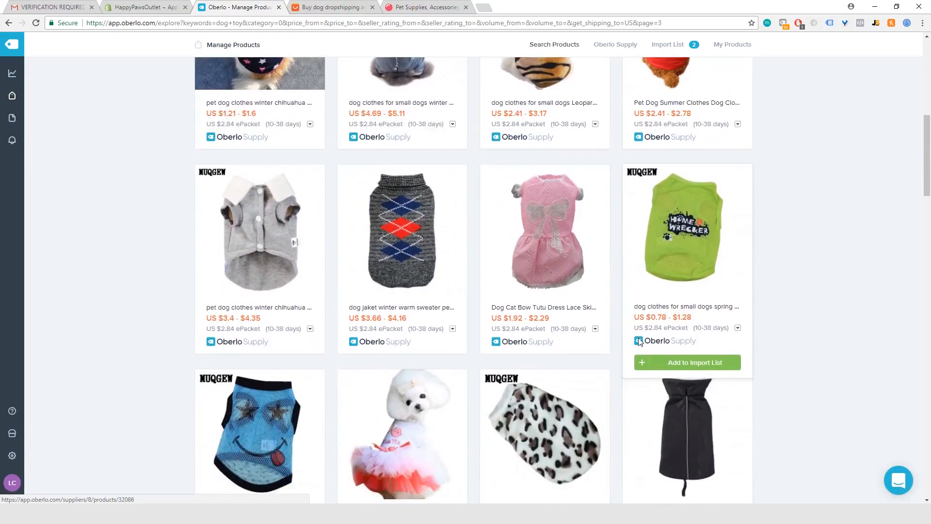
pyautogui.scroll(-11, 640, 339)
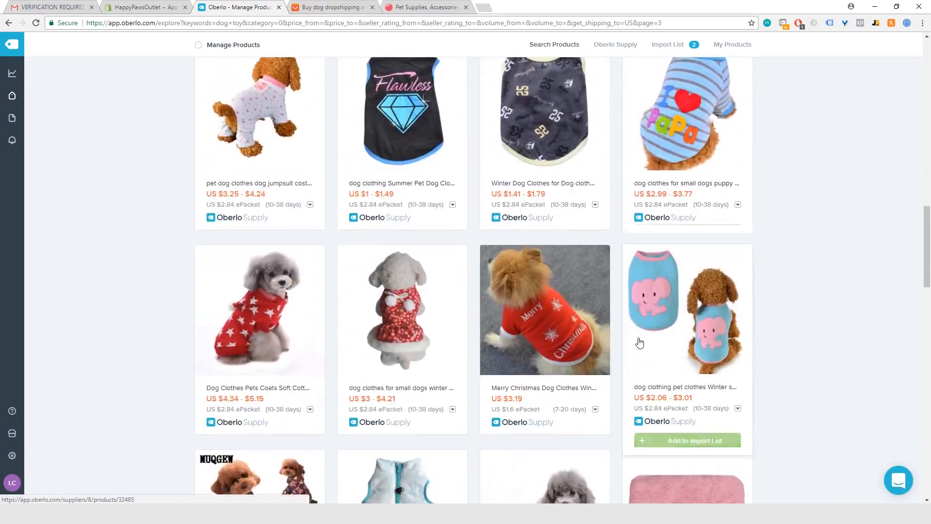
pyautogui.scroll(-15, 640, 342)
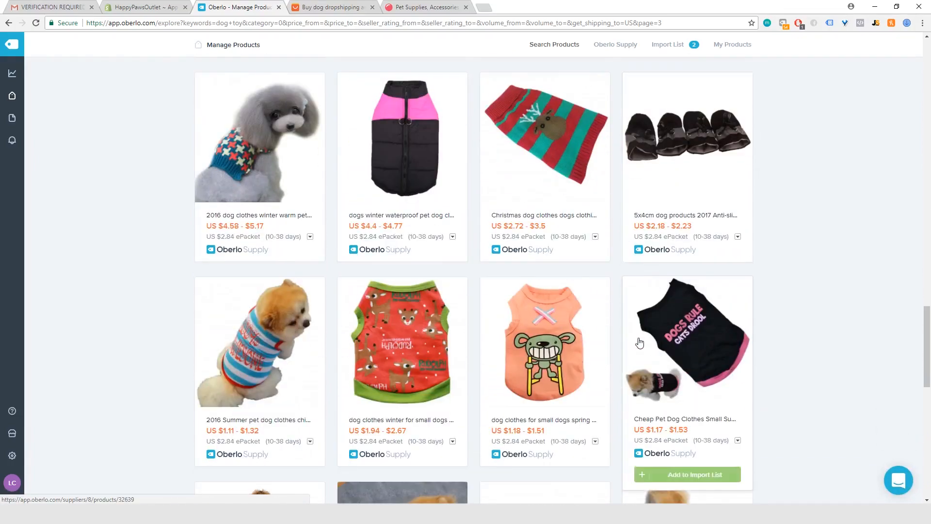
pyautogui.scroll(-2, 640, 343)
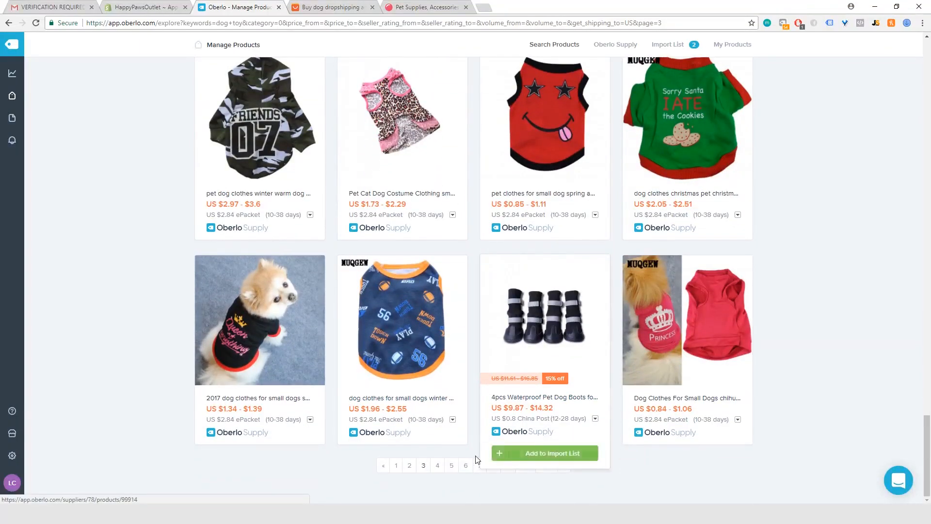
# Open page 4 of the dog toy results and add the blue bandana 2016 Dog Collars Adjustable product to the import list.
pyautogui.click(438, 467)
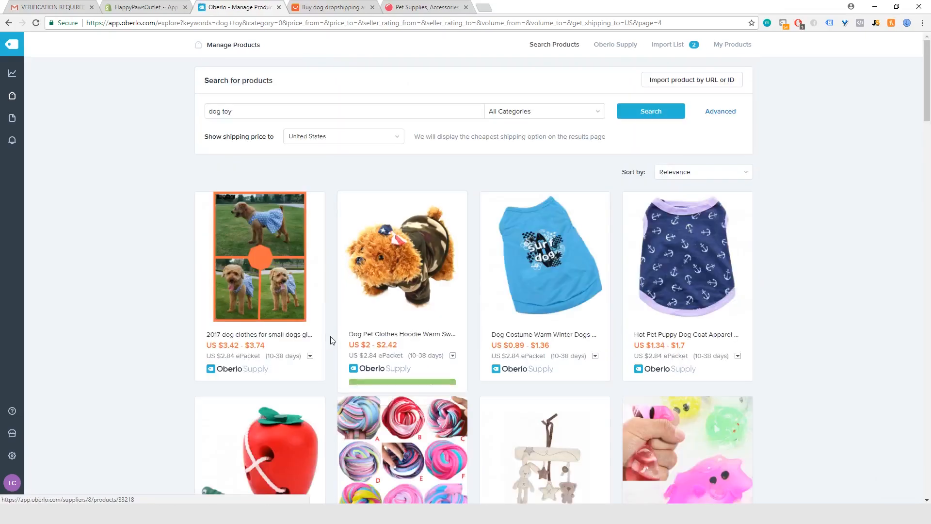
pyautogui.scroll(-20, 335, 339)
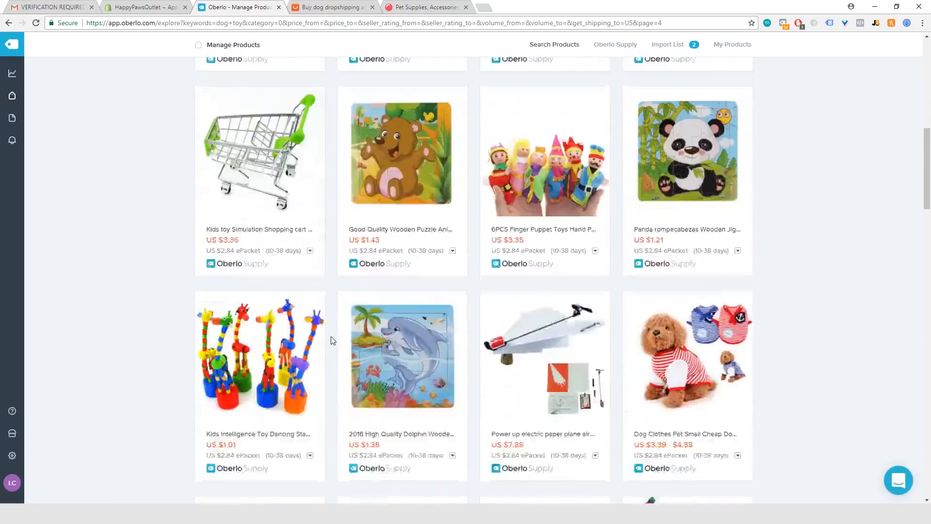
pyautogui.scroll(-20, 338, 339)
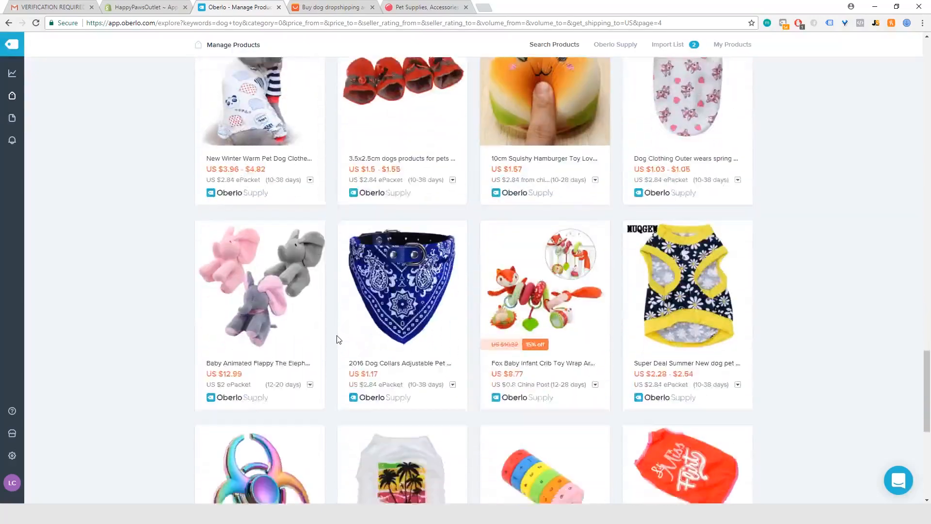
pyautogui.scroll(5, 339, 339)
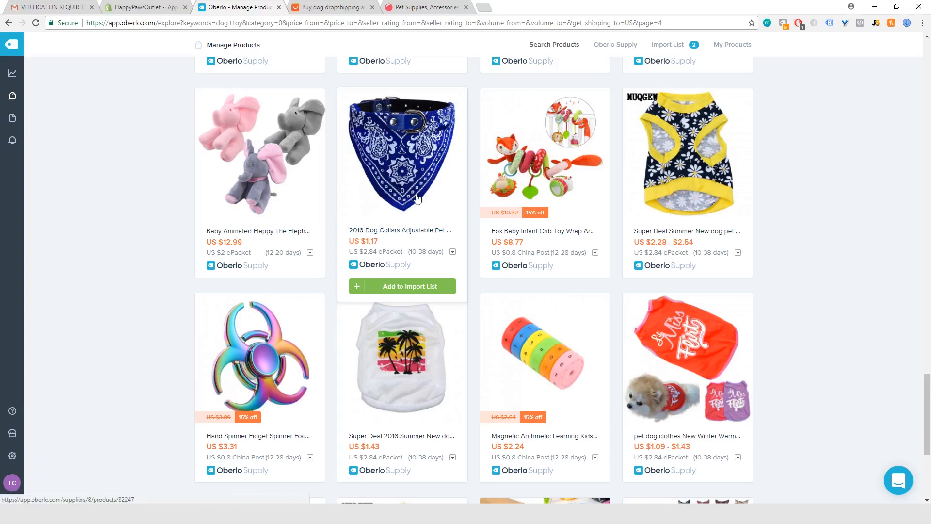
pyautogui.click(409, 286)
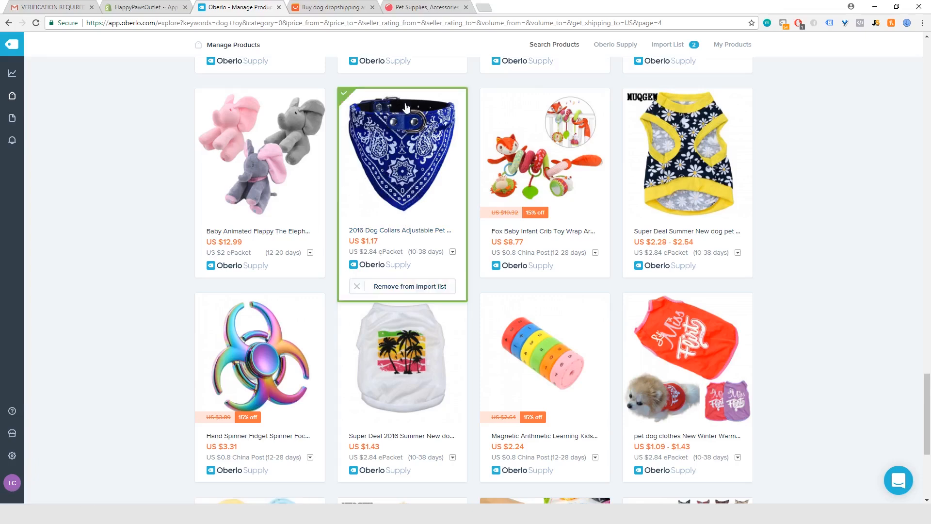
# Open the import list and review the collar, tennis ball and rope toy entries on it.
pyautogui.scroll(20, 342, 204)
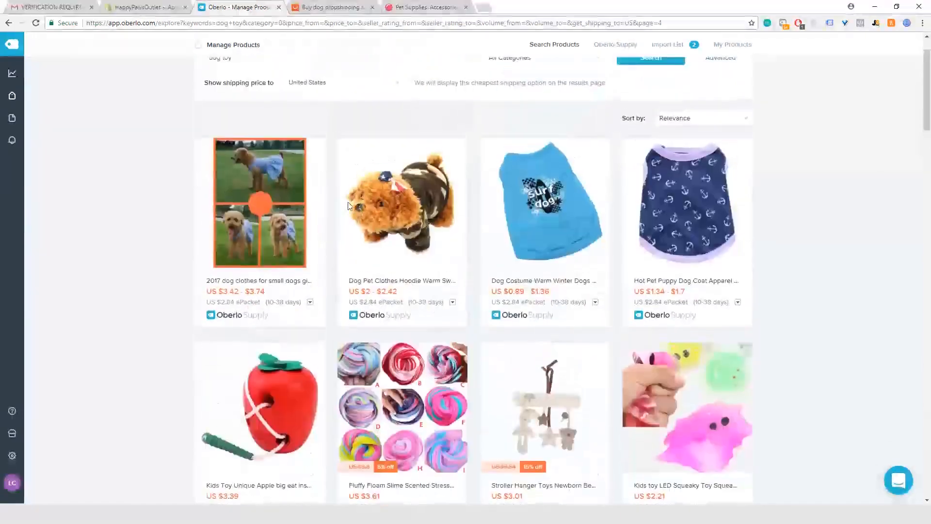
pyautogui.scroll(2, 348, 206)
pyautogui.moveTo(13, 99)
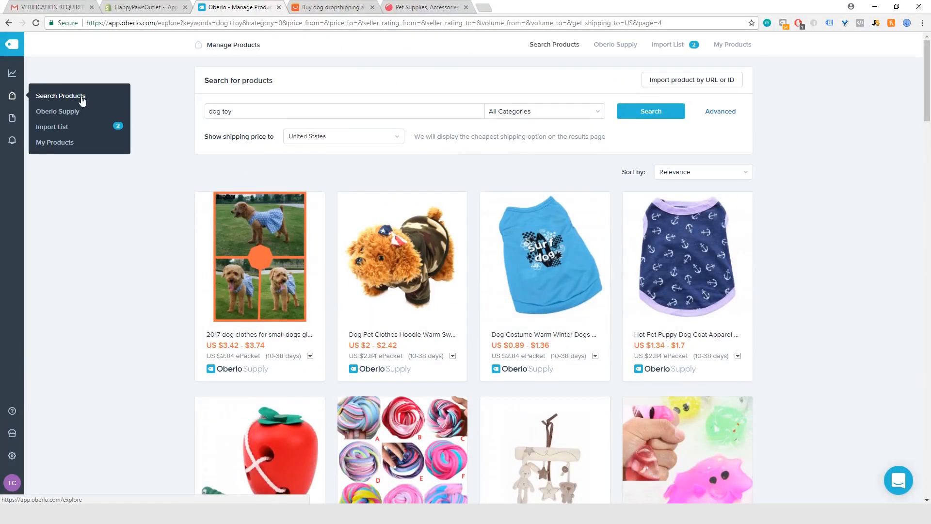
pyautogui.click(62, 128)
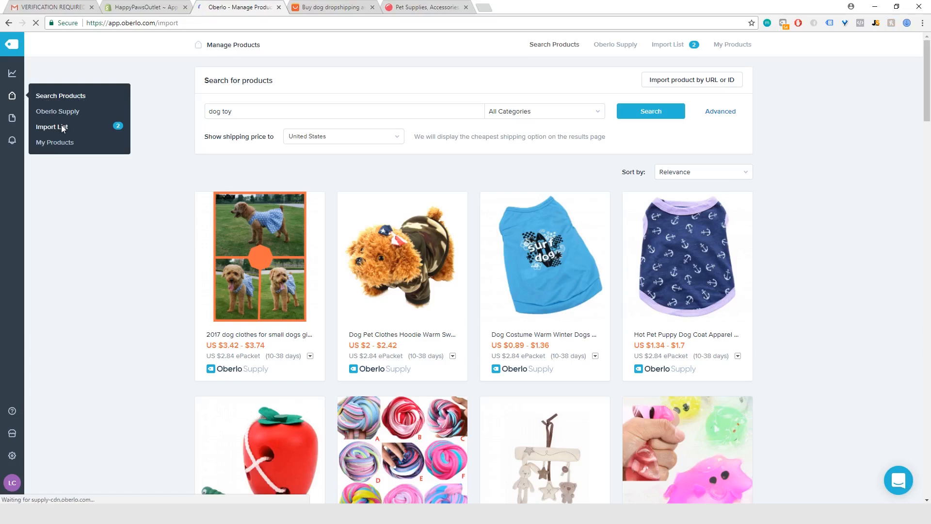
pyautogui.scroll(-6, 446, 180)
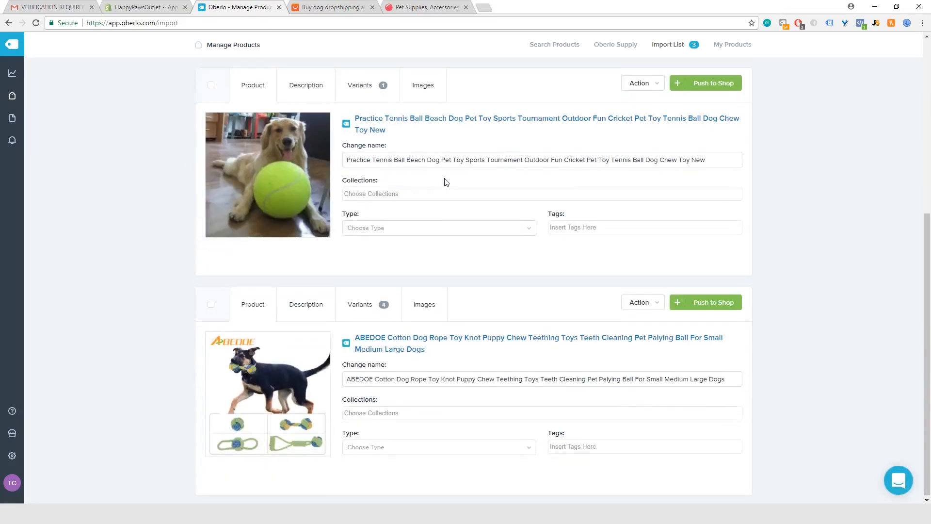
pyautogui.scroll(6, 504, 318)
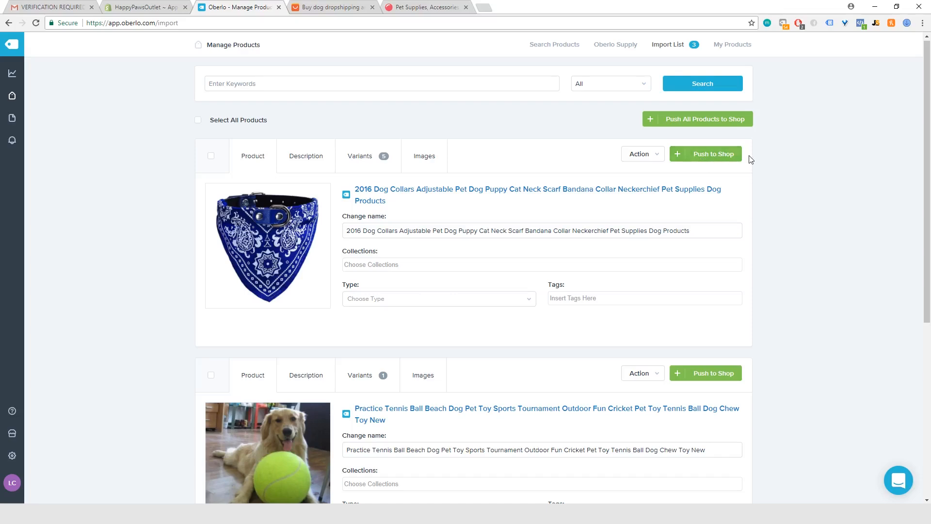
pyautogui.scroll(-4, 418, 301)
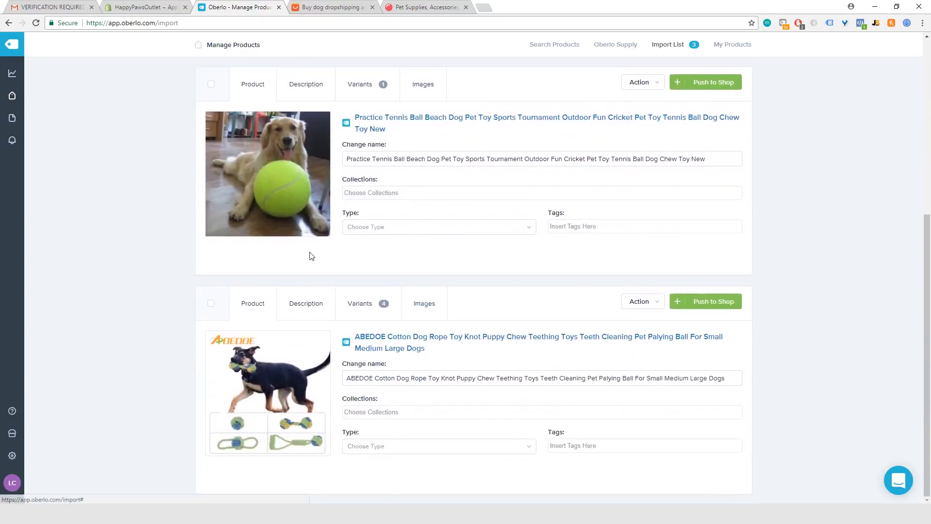
pyautogui.scroll(6, 407, 297)
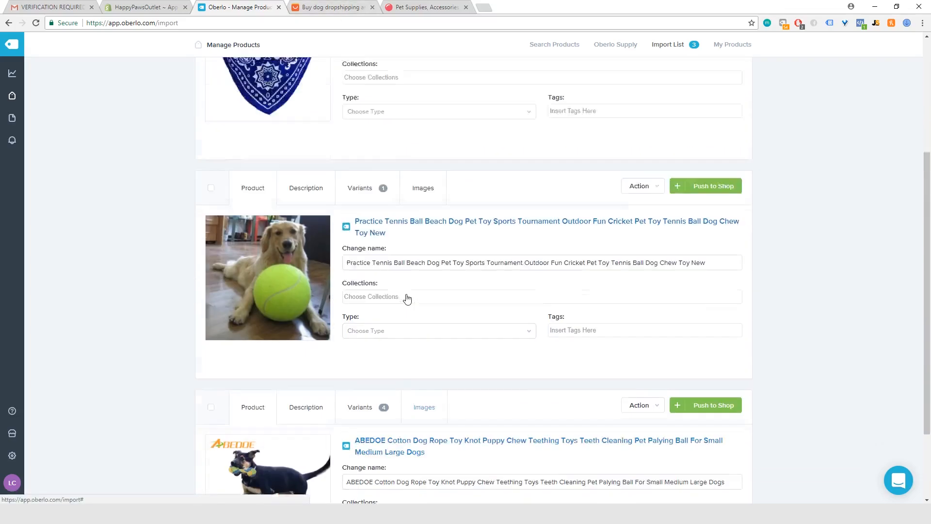
# Switch to the AliExpress dog dropshipping results and open the first MOLAVE vehicle safety belt and the Glow LED nylon collar in new tabs.
pyautogui.click(328, 8)
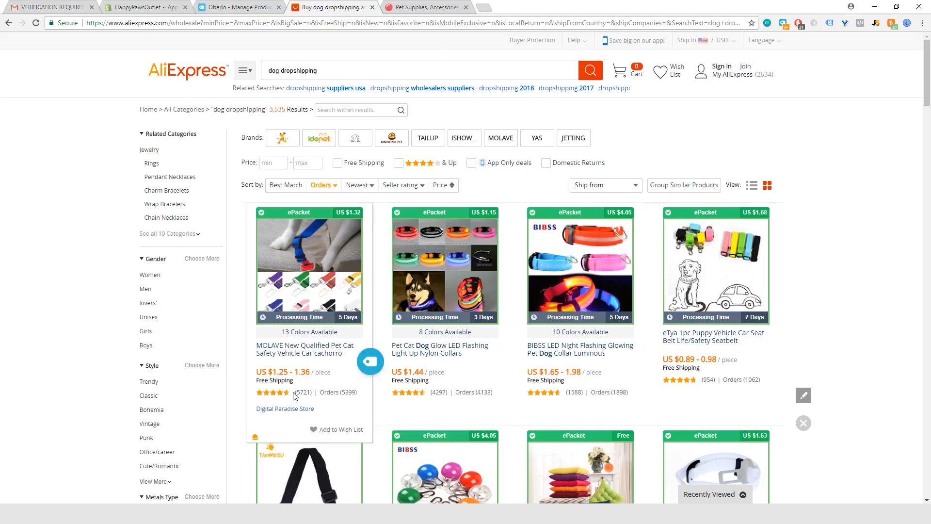
pyautogui.rightClick(313, 357)
pyautogui.click(343, 363)
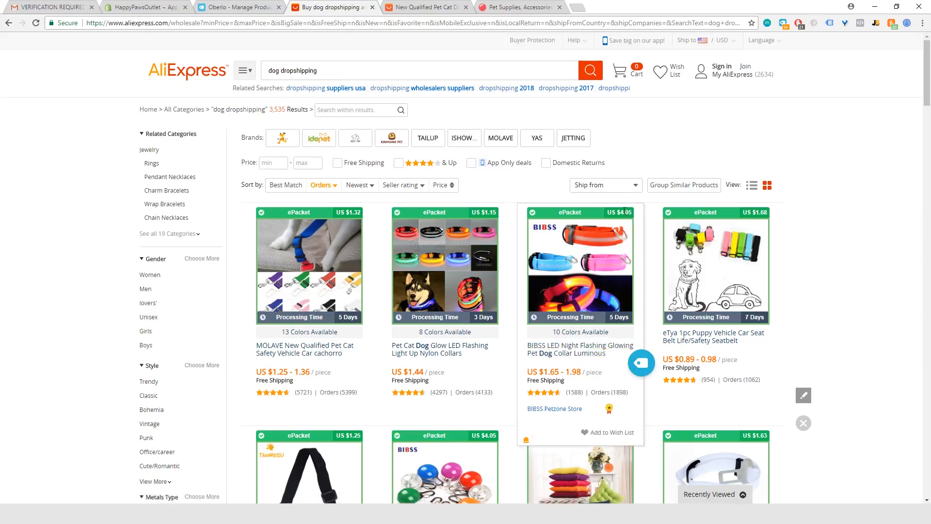
pyautogui.rightClick(446, 357)
pyautogui.click(473, 363)
# Find the OCARDIAN Adjustable Pet Dog neck collar further down the results and open it in a new tab.
pyautogui.scroll(-3, 473, 359)
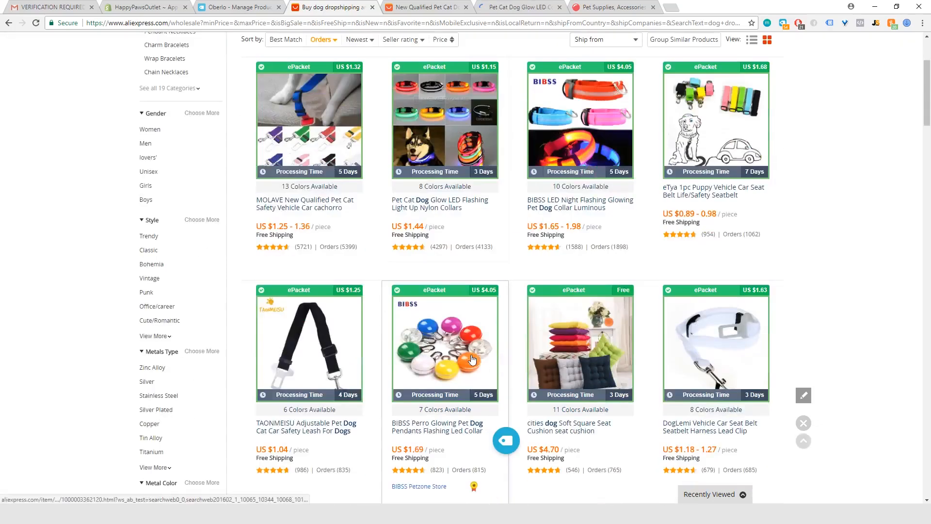
pyautogui.scroll(-6, 473, 359)
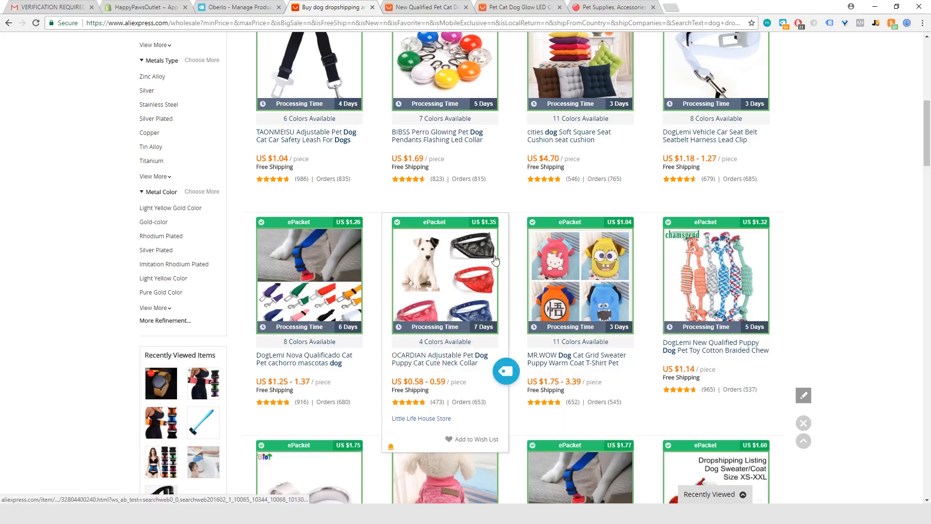
pyautogui.rightClick(456, 367)
pyautogui.click(471, 373)
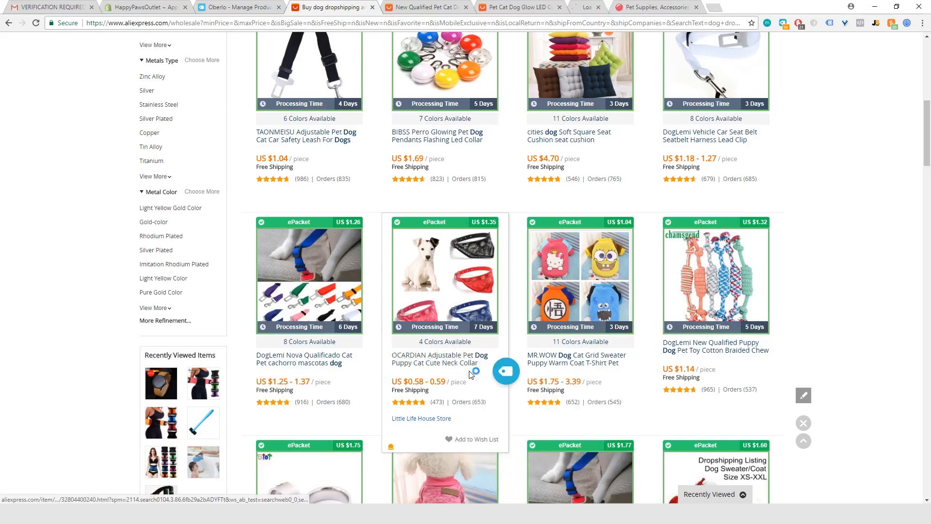
# Browse further down the results and open the MOLAVE 250ml Foldable Water Bottle in a new tab.
pyautogui.scroll(-1, 399, 354)
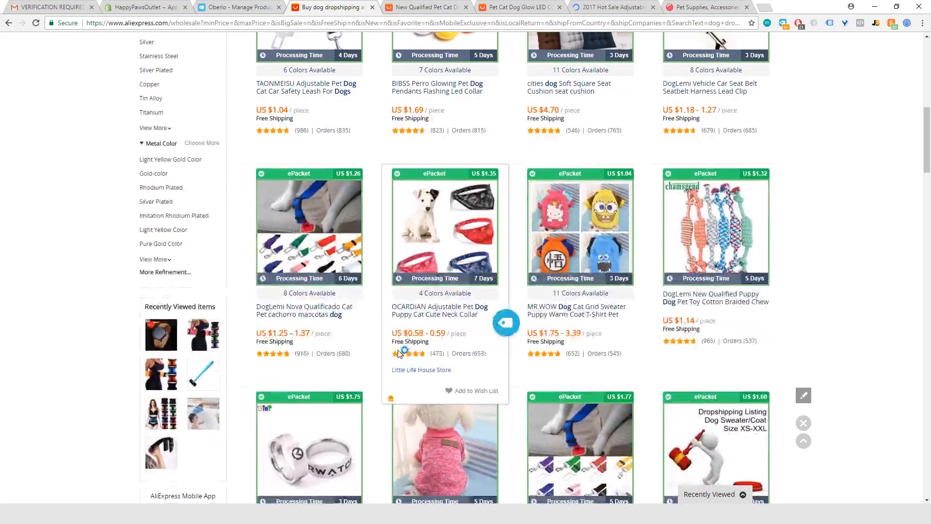
pyautogui.scroll(-3, 398, 353)
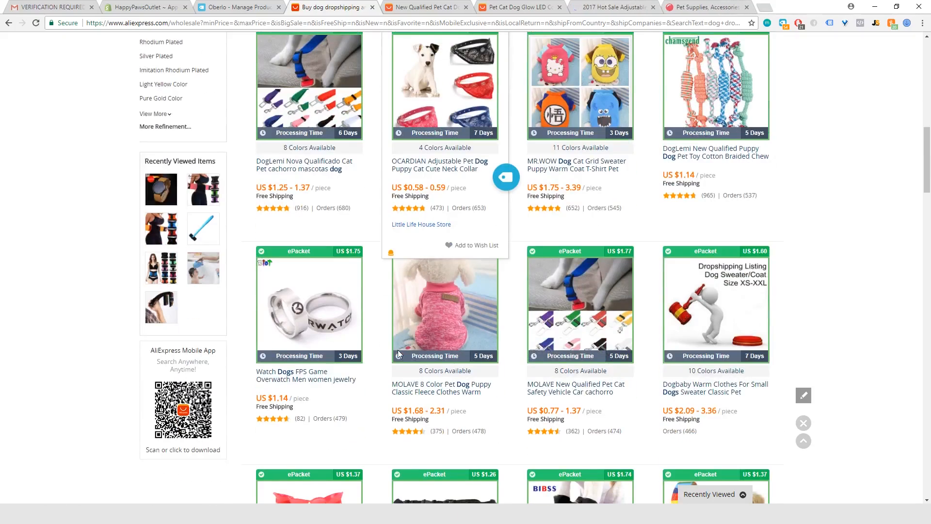
pyautogui.scroll(-2, 398, 351)
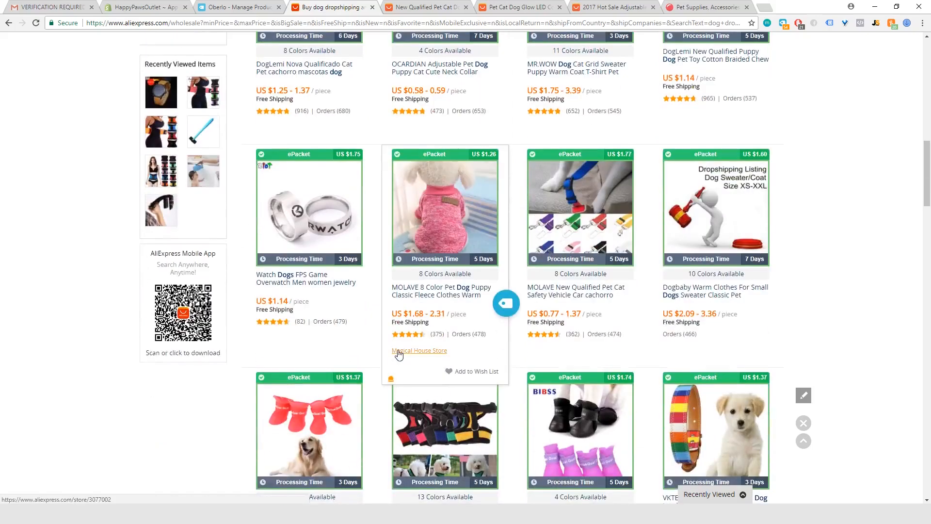
pyautogui.scroll(-5, 399, 354)
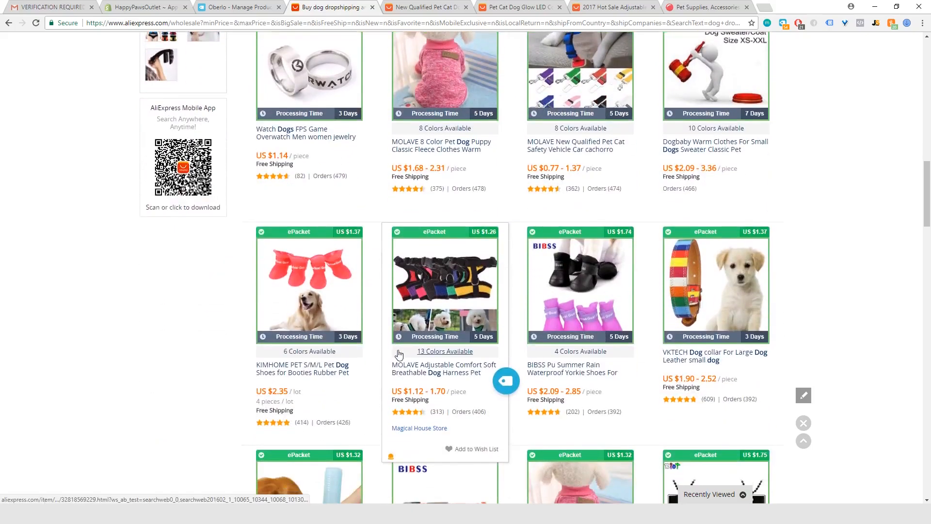
pyautogui.scroll(-2, 399, 355)
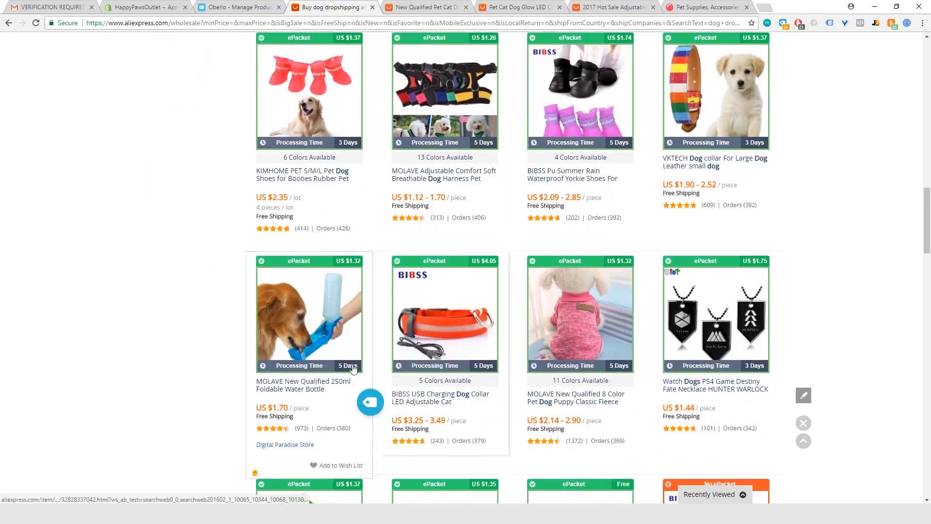
pyautogui.rightClick(308, 389)
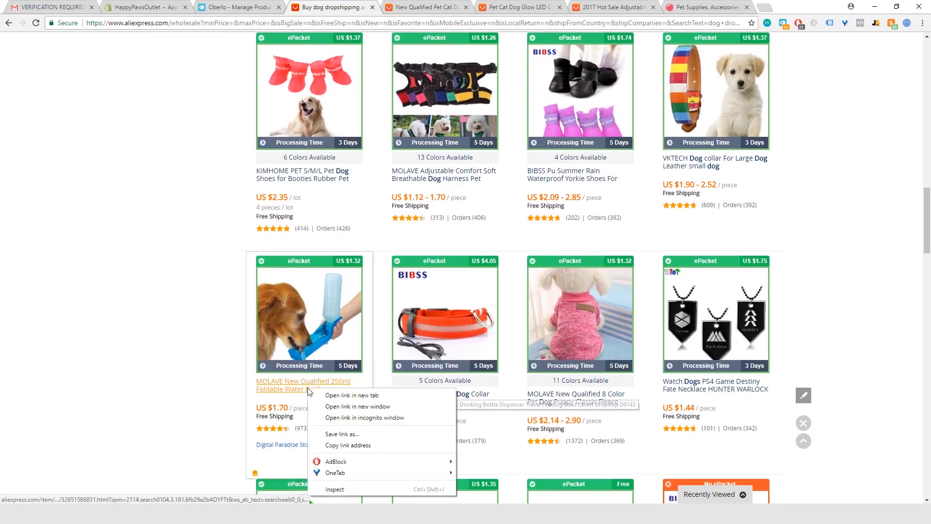
pyautogui.click(338, 396)
# Continue through the results and open the MOLAVE New Qualified Durability Trouble-Free Outdoor product in a new tab.
pyautogui.scroll(-8, 337, 396)
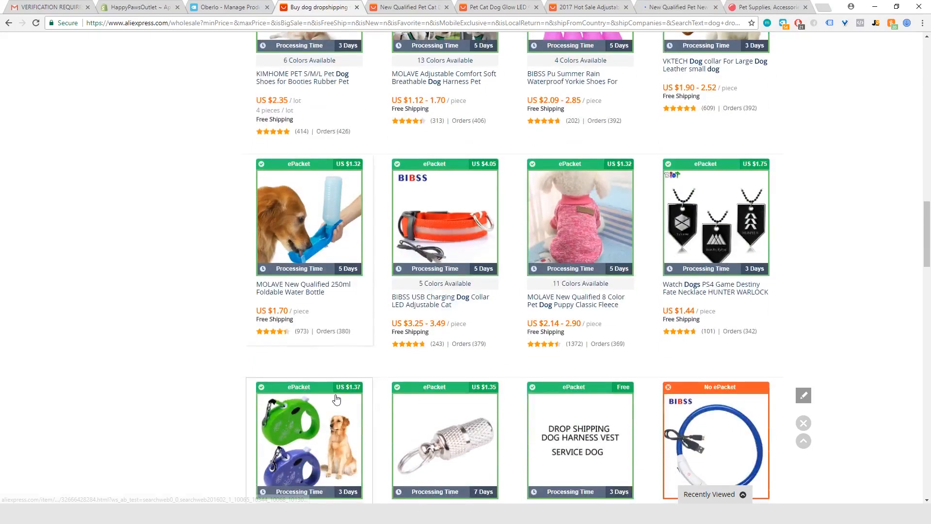
pyautogui.scroll(-2, 336, 398)
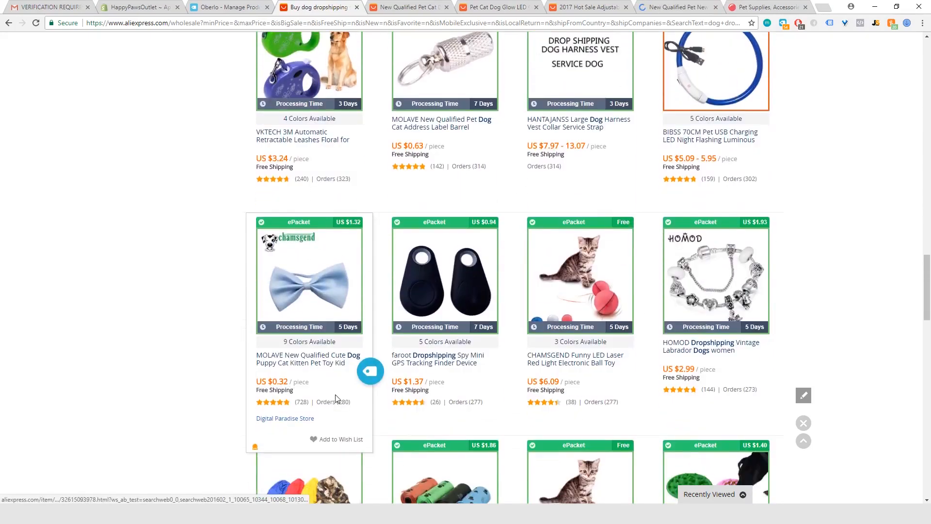
pyautogui.scroll(-7, 336, 398)
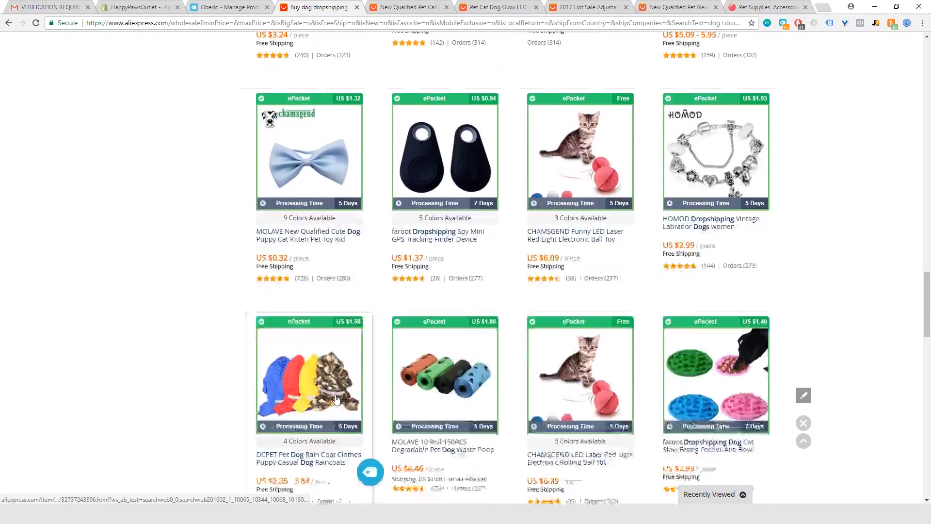
pyautogui.scroll(-6, 338, 398)
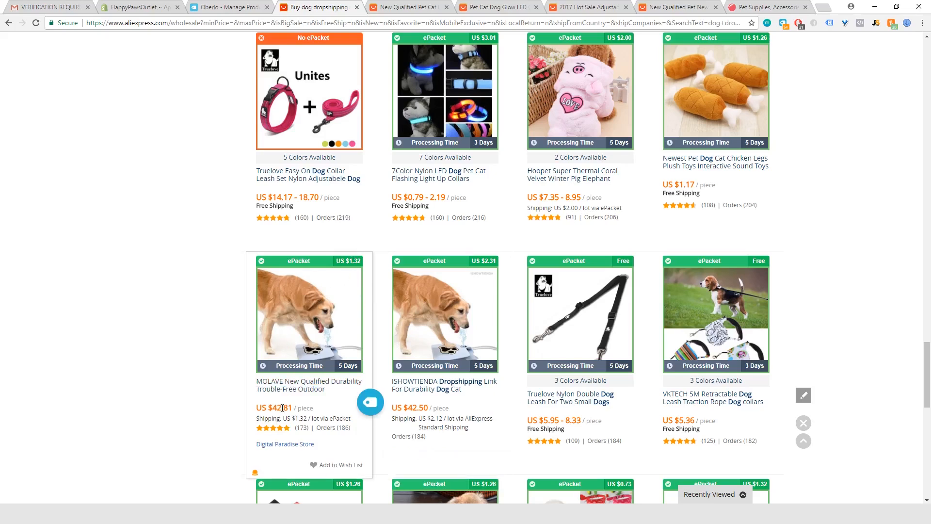
pyautogui.rightClick(310, 386)
pyautogui.click(347, 393)
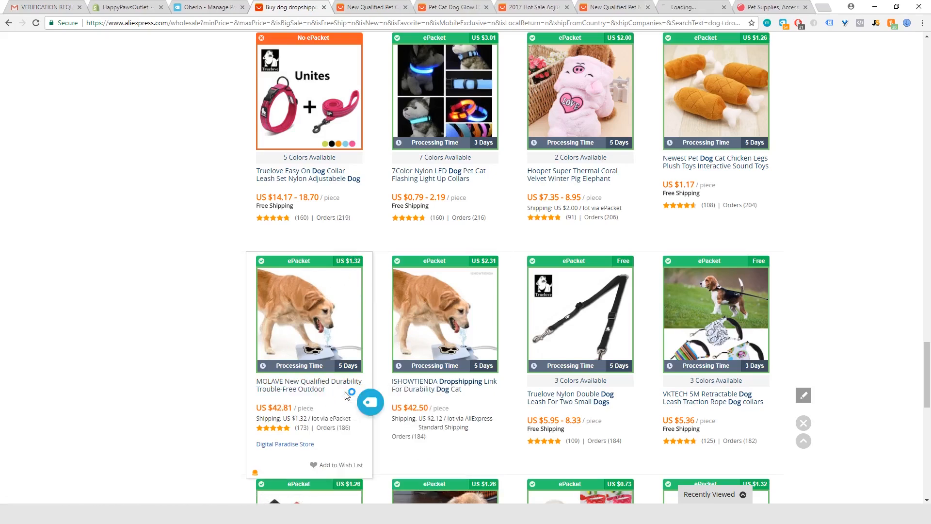
# Review the MOLAVE vehicle seat belt's product page, add it to the Oberlo import list and close its tab.
pyautogui.click(363, 8)
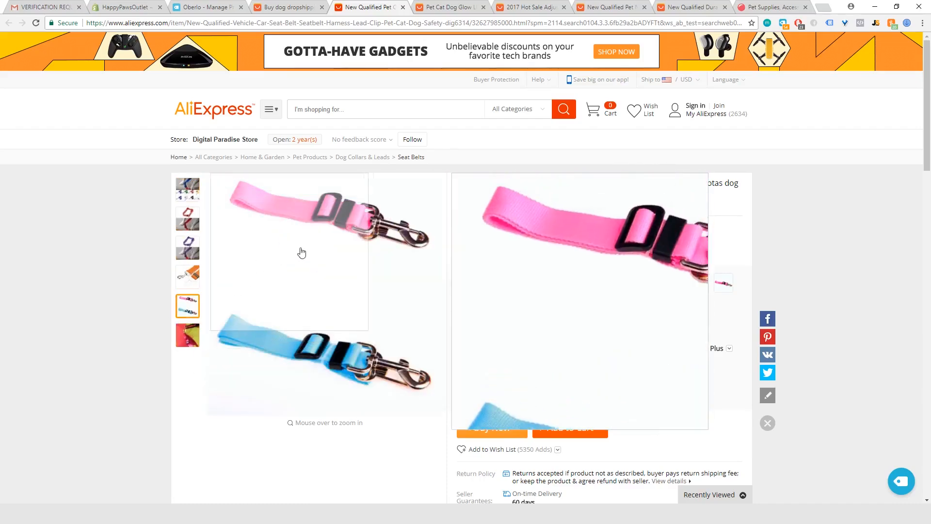
pyautogui.scroll(-1, 140, 287)
pyautogui.scroll(-20, 141, 287)
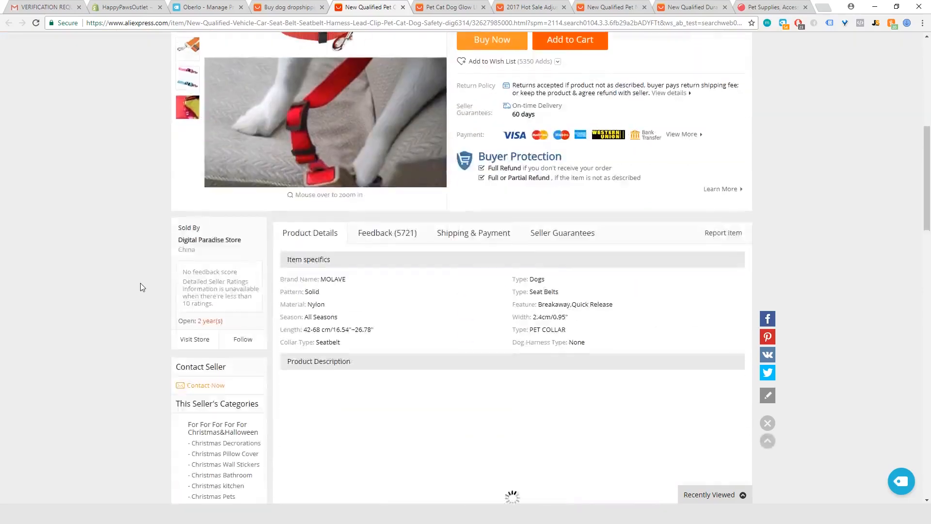
pyautogui.scroll(-10, 140, 287)
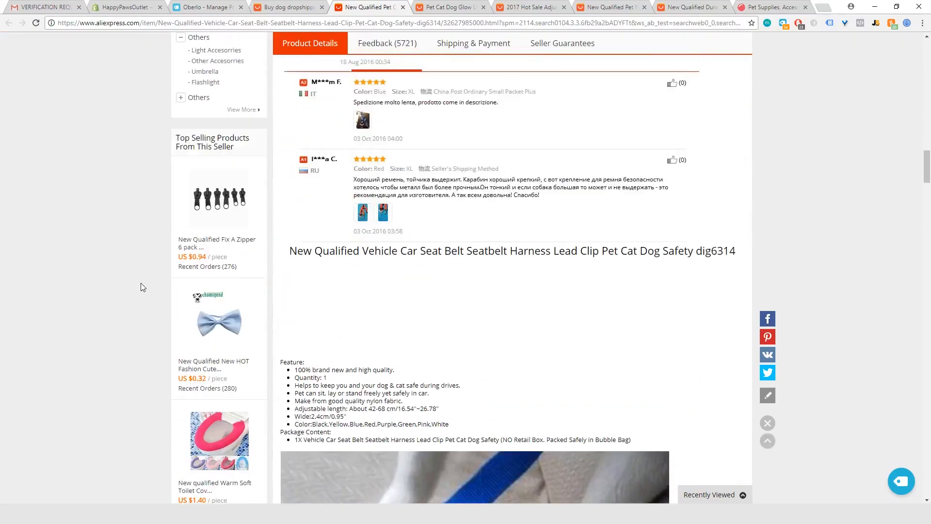
pyautogui.scroll(20, 141, 287)
pyautogui.scroll(15, 141, 283)
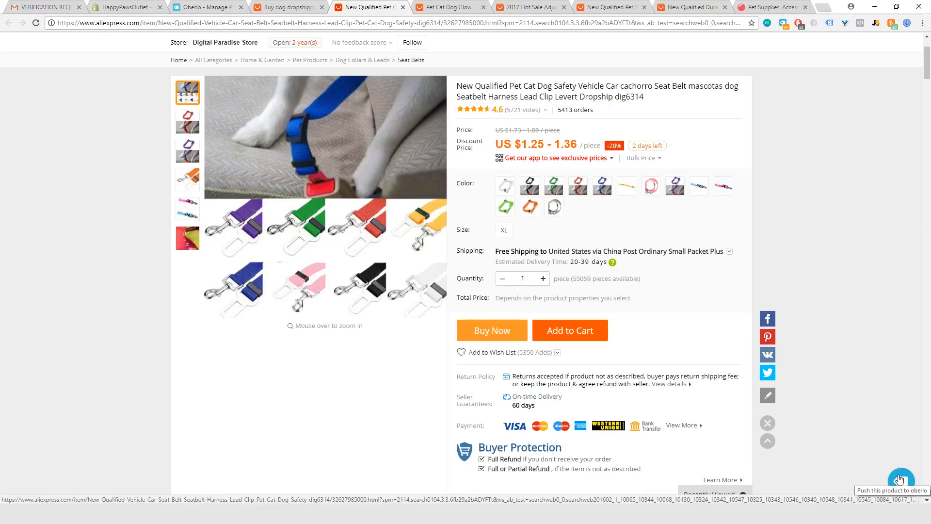
pyautogui.click(783, 23)
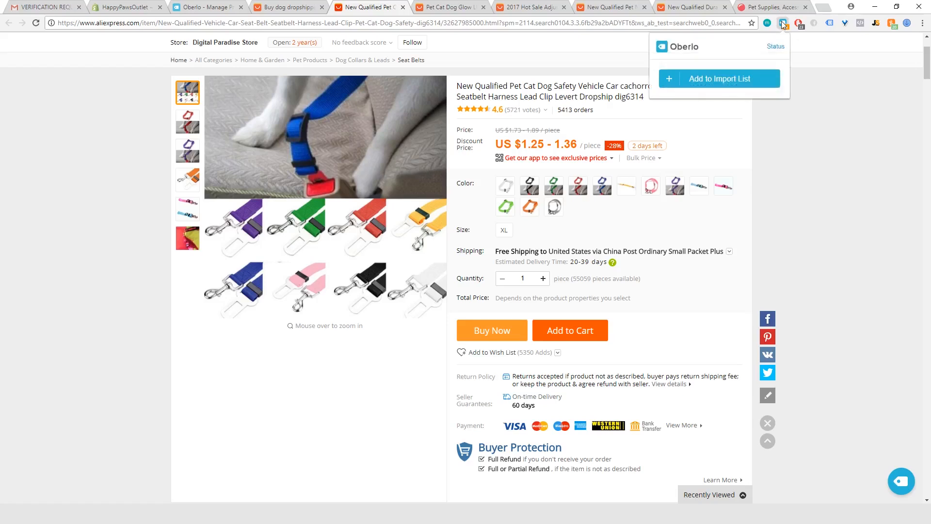
pyautogui.click(712, 86)
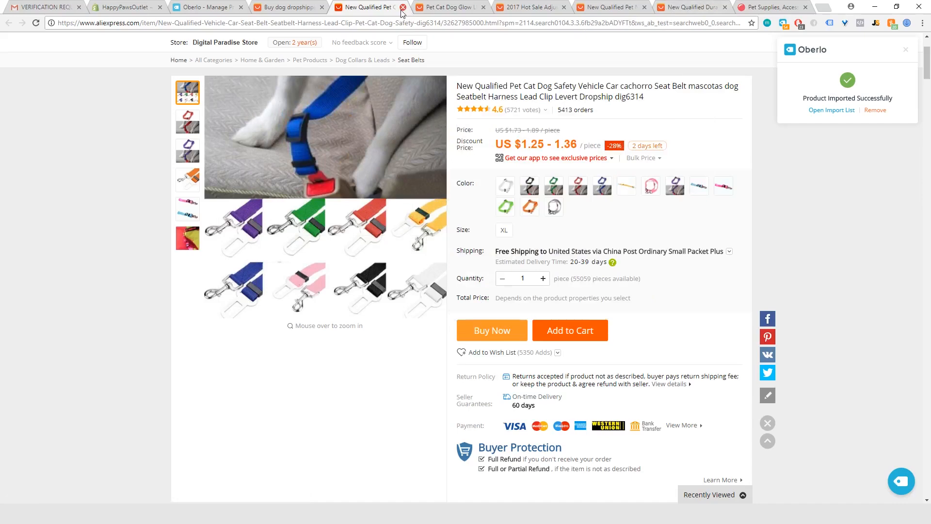
pyautogui.click(402, 8)
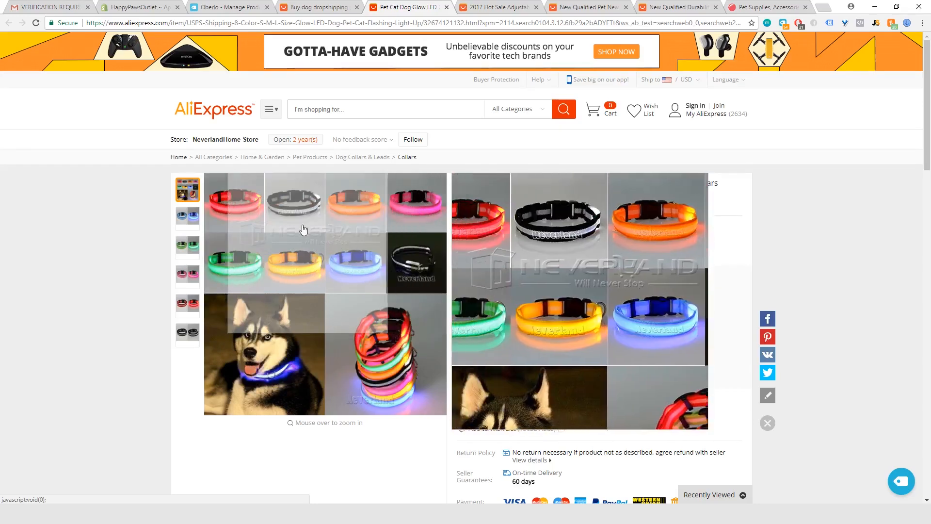
# Check the Glow LED collar's color photos and description, add it to the Oberlo import list and close its tab.
pyautogui.moveTo(188, 223)
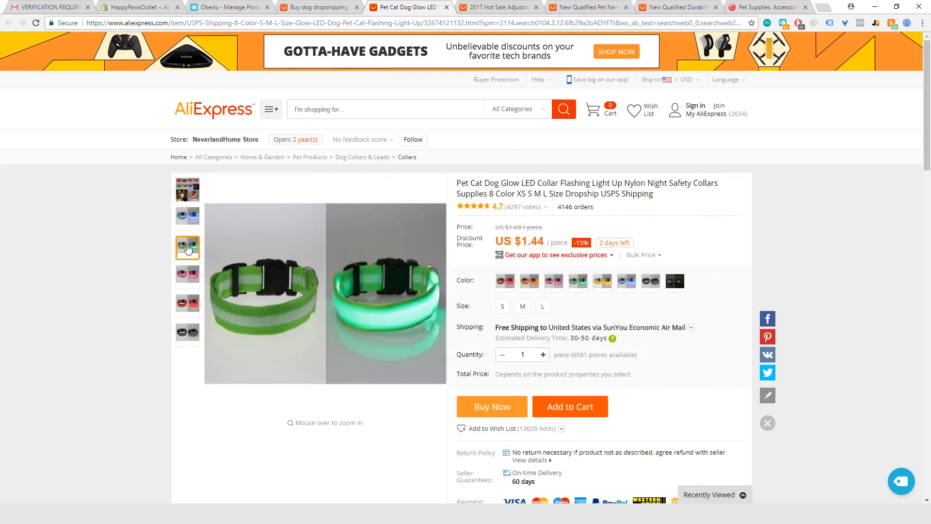
pyautogui.moveTo(192, 277)
pyautogui.moveTo(196, 305)
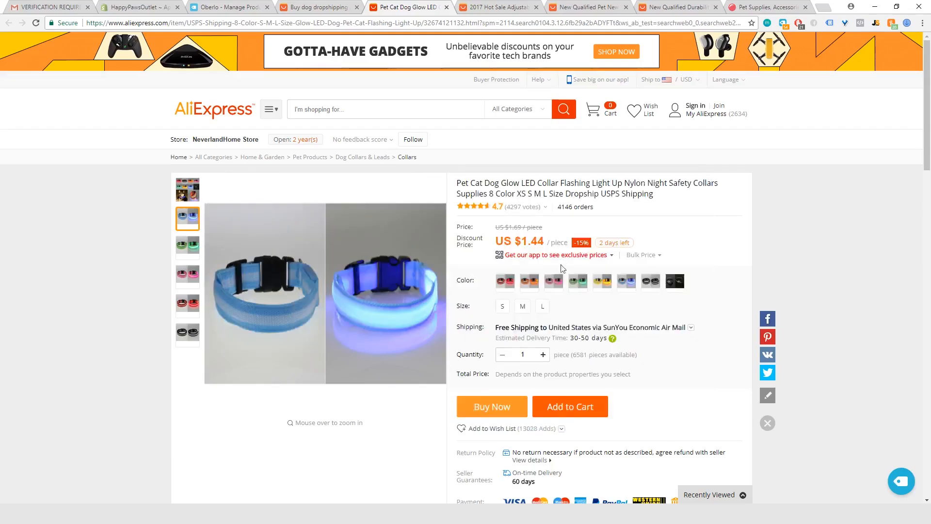
pyautogui.scroll(-15, 354, 420)
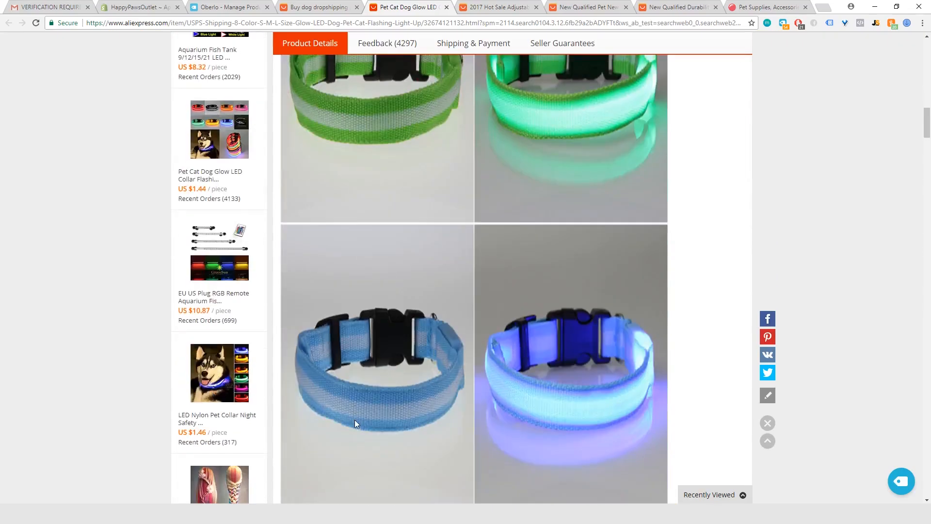
pyautogui.scroll(20, 354, 420)
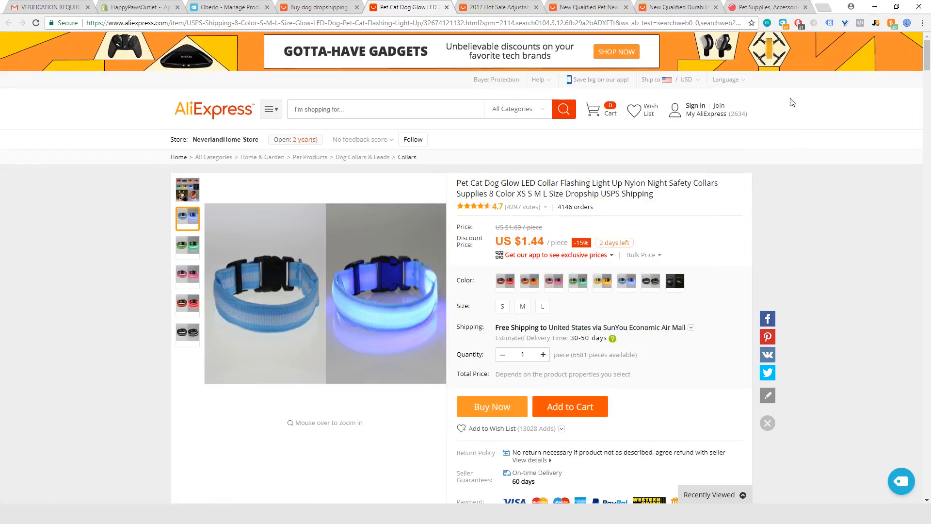
pyautogui.click(783, 23)
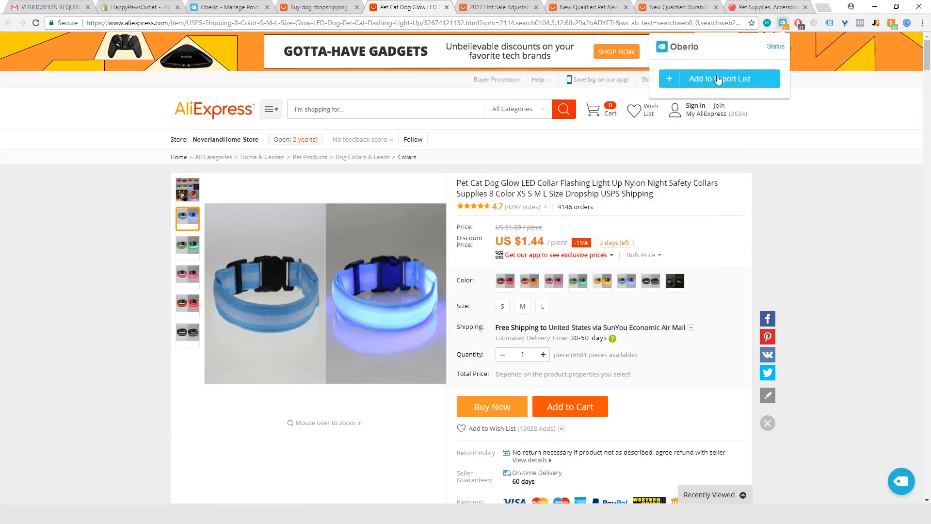
pyautogui.click(717, 77)
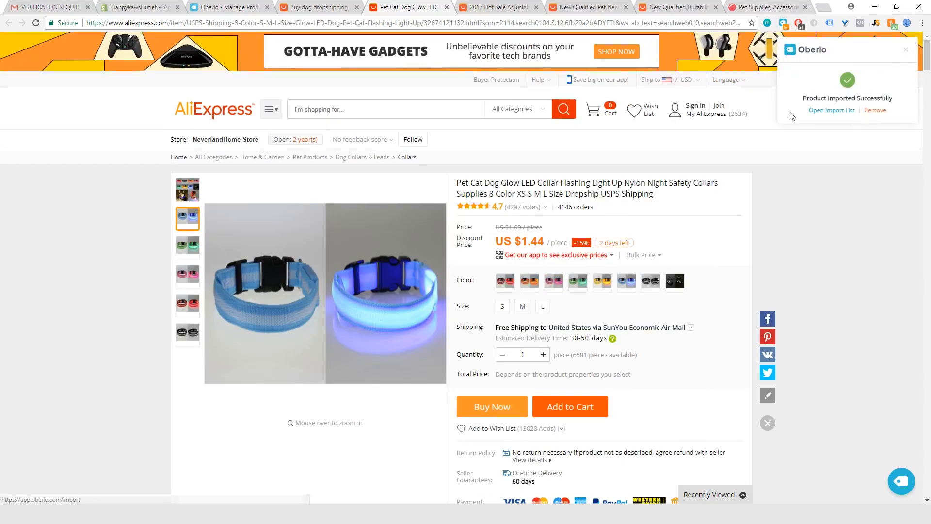
pyautogui.click(447, 8)
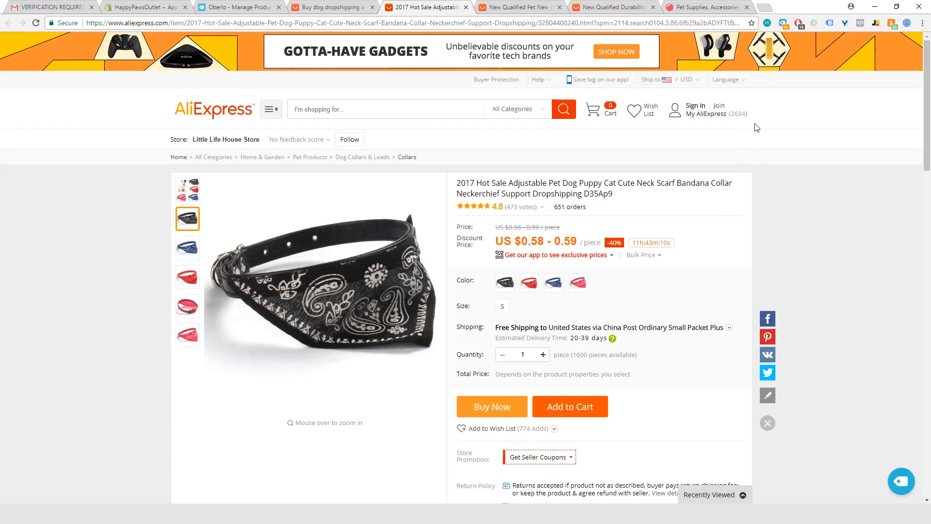
# Add the adjustable neck scarf bandana collar to the Oberlo import list and close its product tab.
pyautogui.click(784, 24)
pyautogui.click(736, 80)
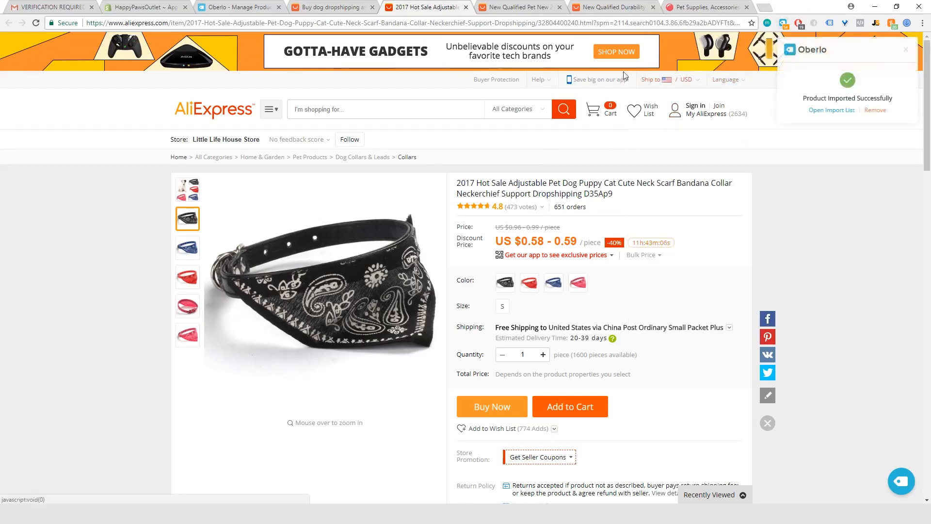
pyautogui.click(466, 7)
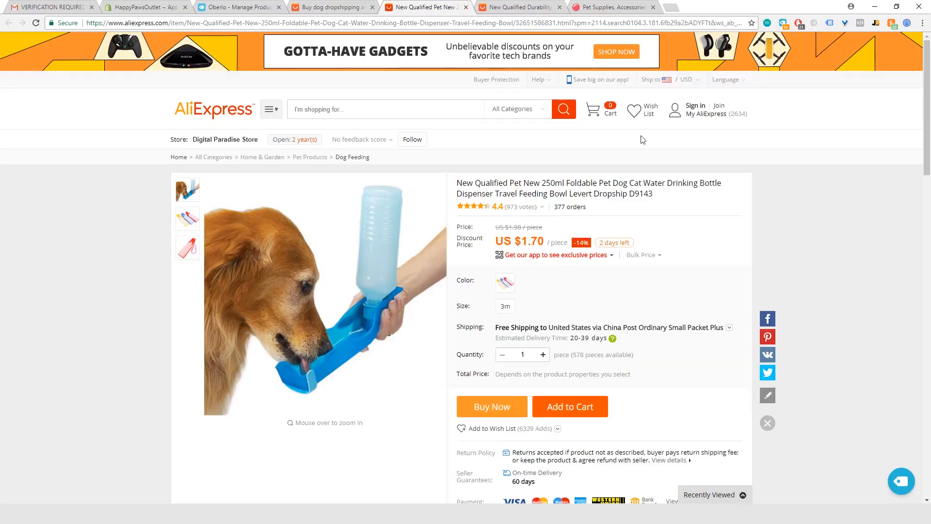
# Add the 250ml foldable pet water drinking bottle to the Oberlo import list and close its product tab.
pyautogui.click(783, 23)
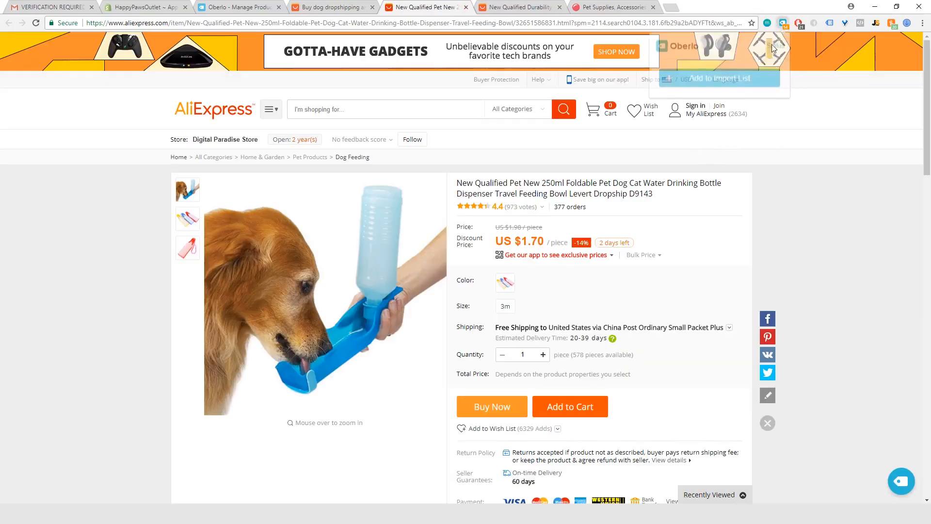
pyautogui.click(723, 80)
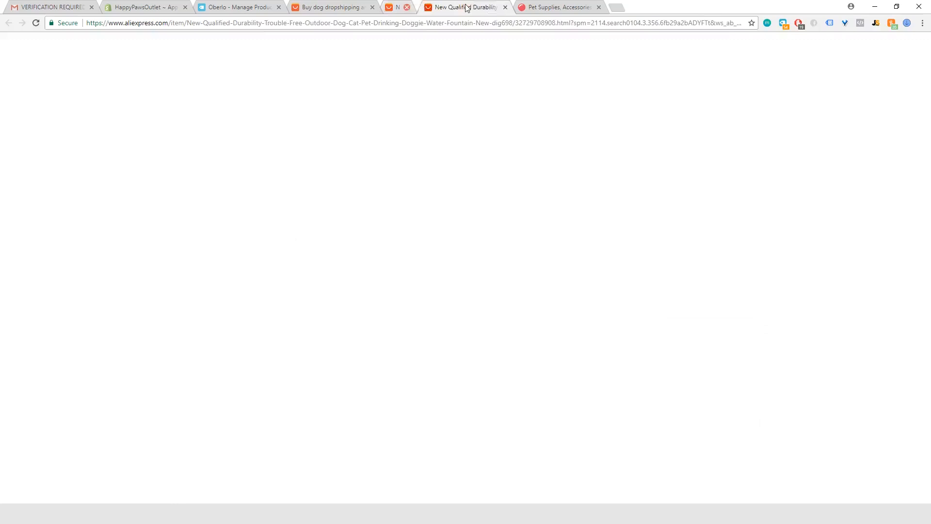
pyautogui.click(466, 8)
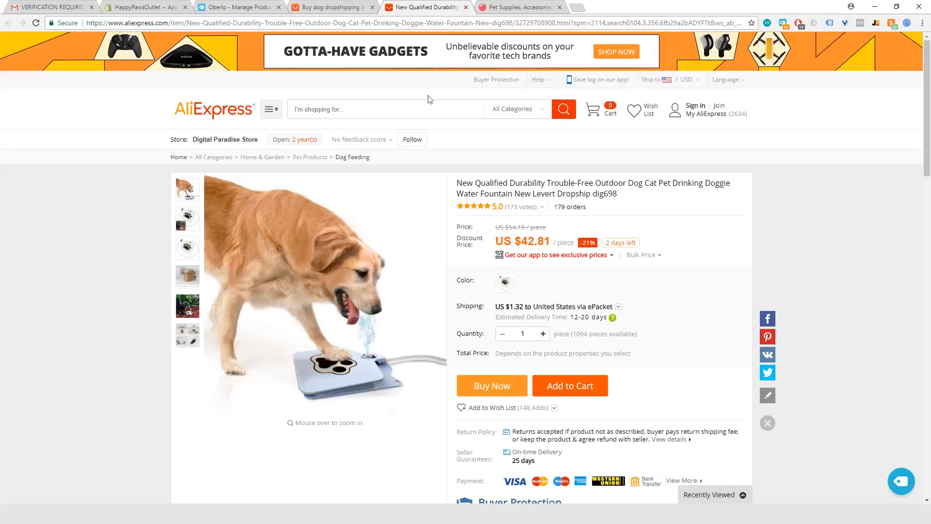
# Add the outdoor doggie water fountain to the Oberlo import list, check its description and close its product tab.
pyautogui.click(785, 25)
pyautogui.click(733, 80)
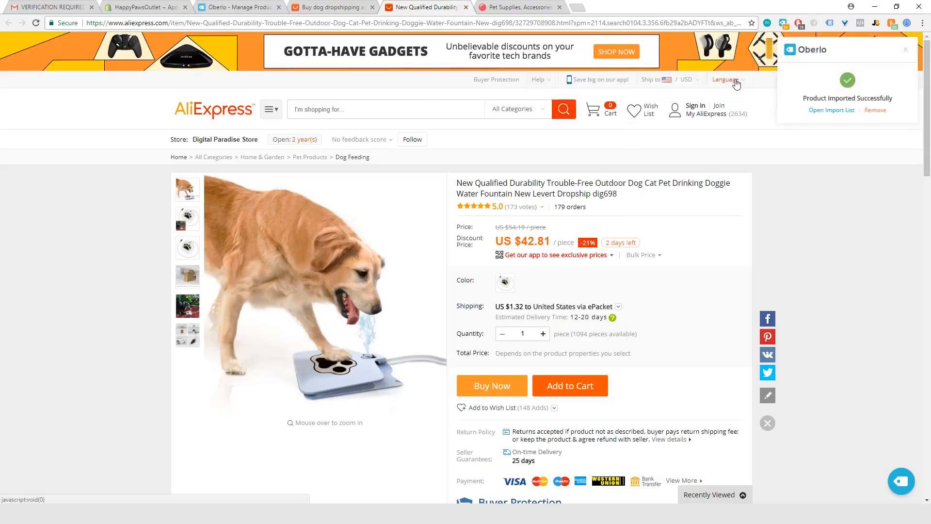
pyautogui.scroll(-7, 345, 274)
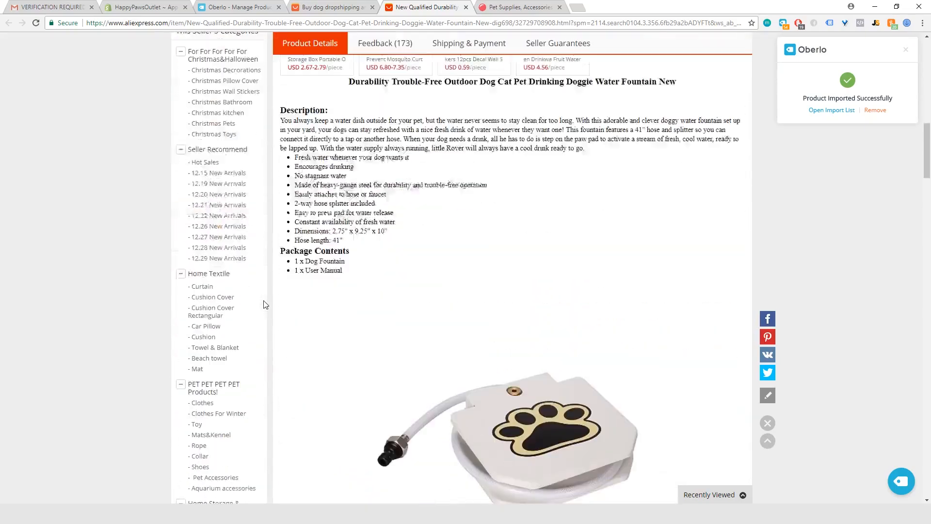
pyautogui.scroll(10, 265, 304)
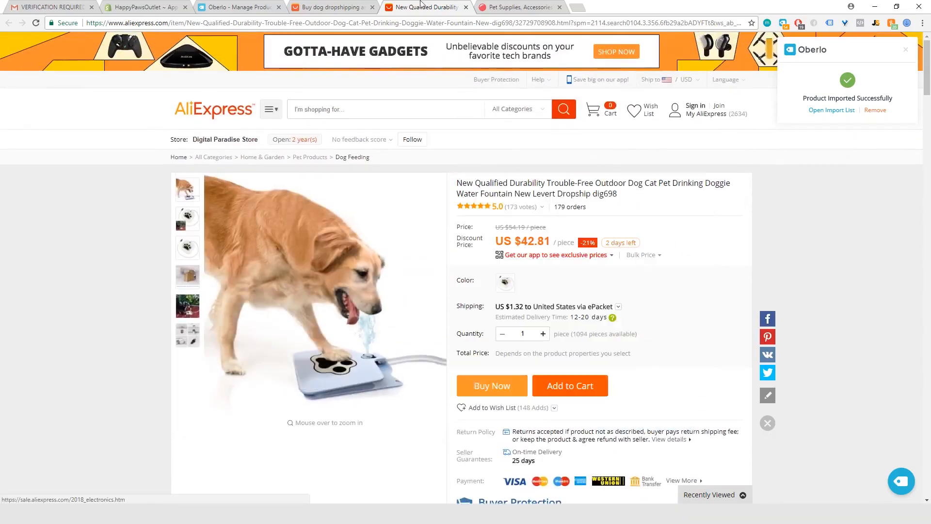
pyautogui.click(467, 8)
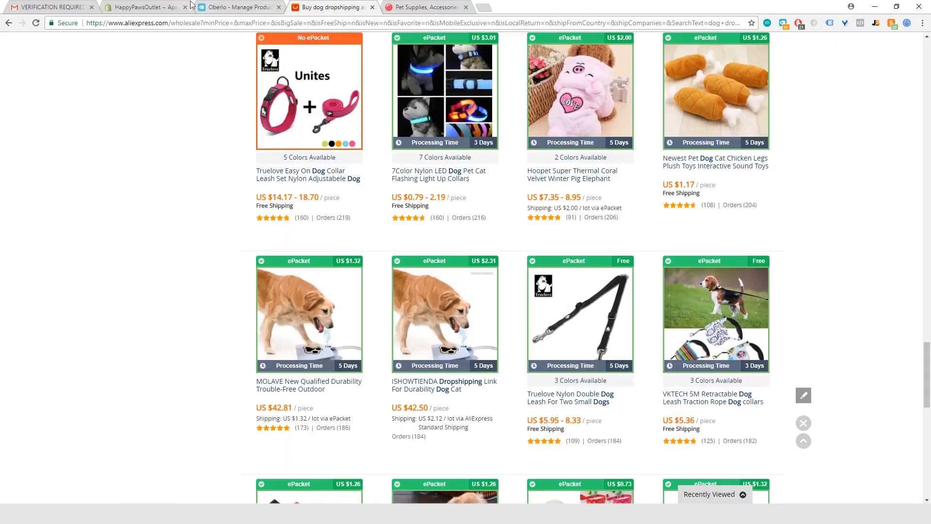
# Switch to Oberlo and reload the Import List to show the newly added products.
pyautogui.click(233, 7)
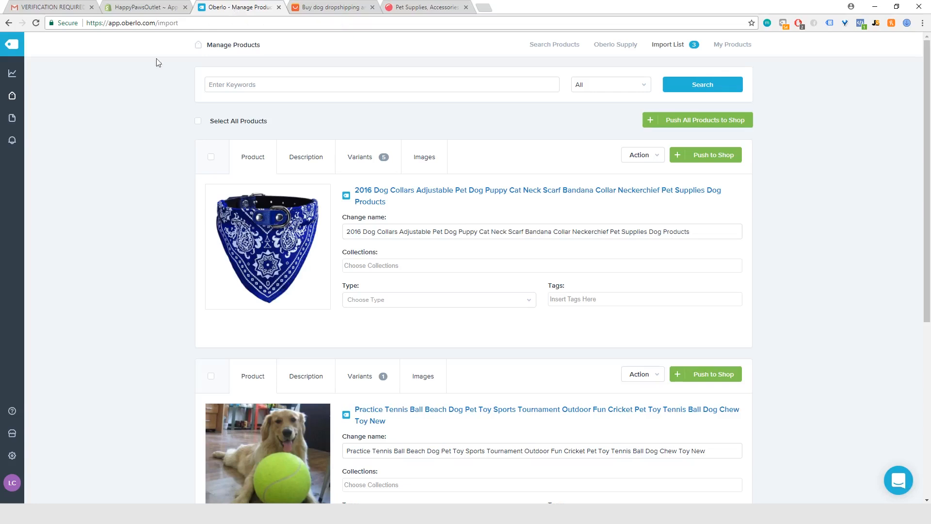
pyautogui.moveTo(12, 96)
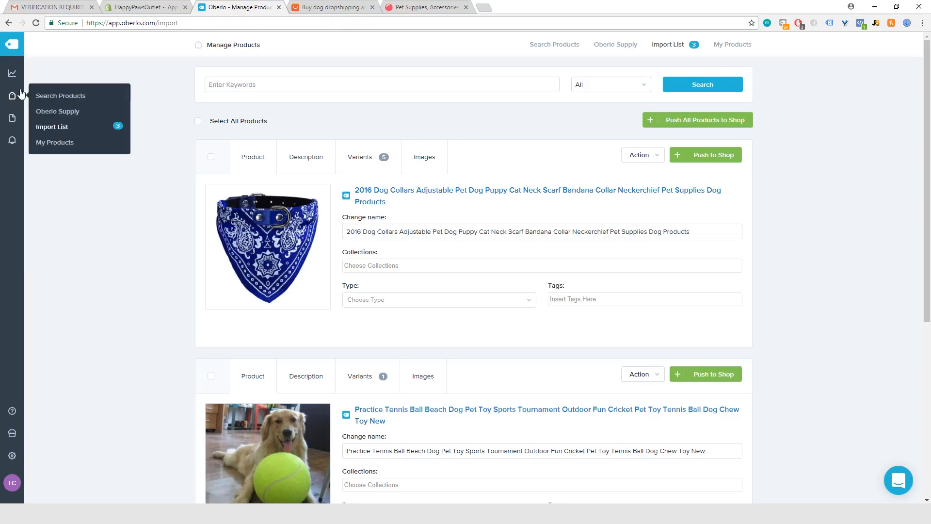
pyautogui.click(54, 127)
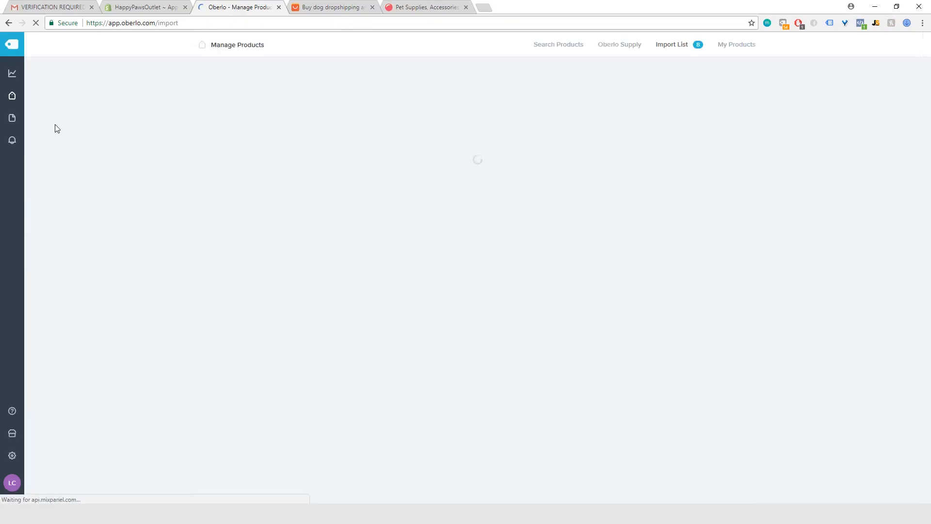
# Look through all products in the import list, from the water fountain down to the ABEDOE rope toy and back up.
pyautogui.scroll(-2, 456, 173)
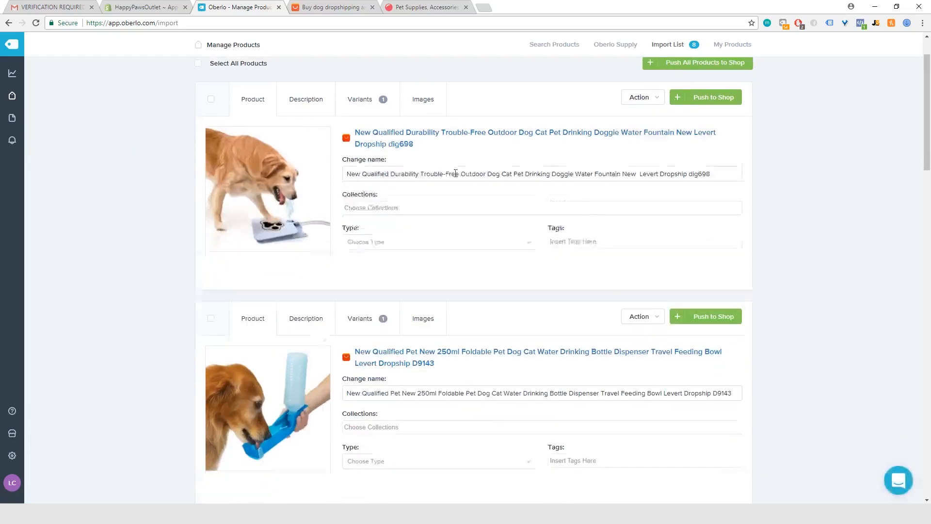
pyautogui.scroll(-1, 456, 173)
pyautogui.scroll(-1, 632, 155)
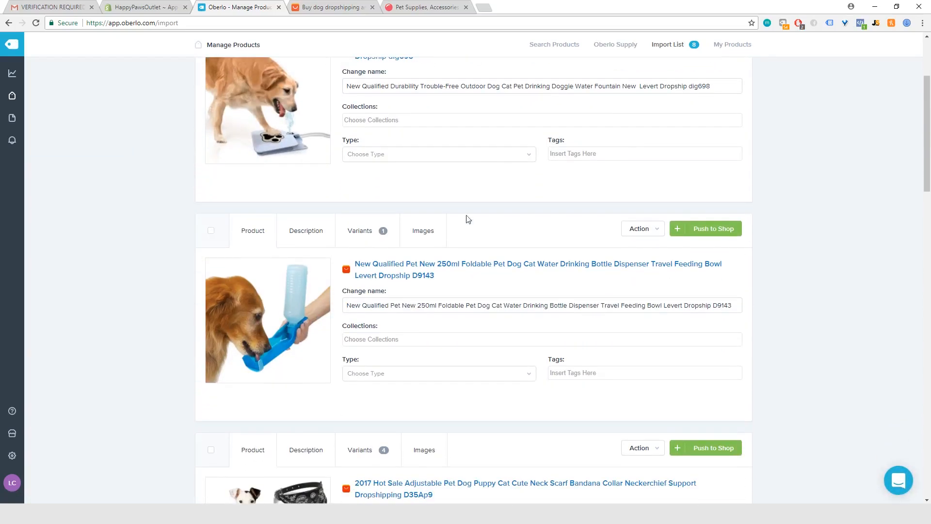
pyautogui.scroll(2, 467, 221)
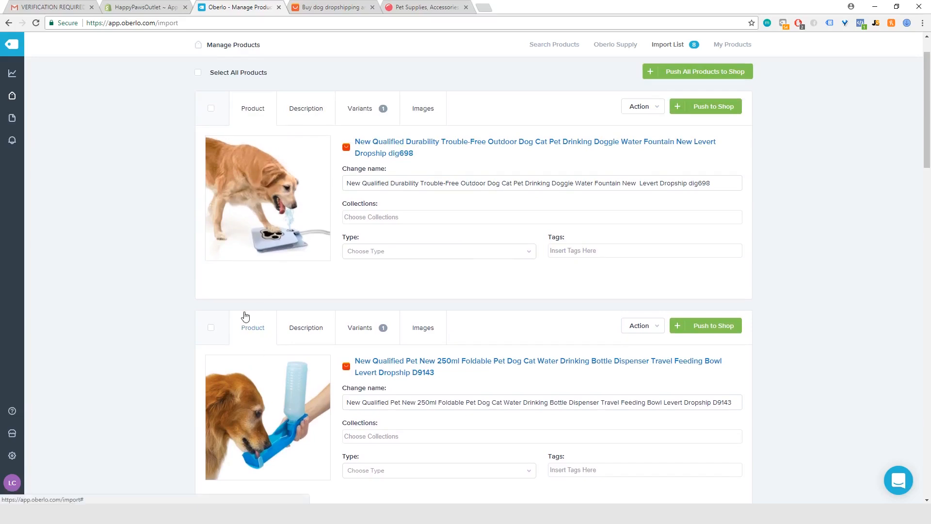
pyautogui.scroll(-1, 514, 273)
pyautogui.scroll(-10, 514, 273)
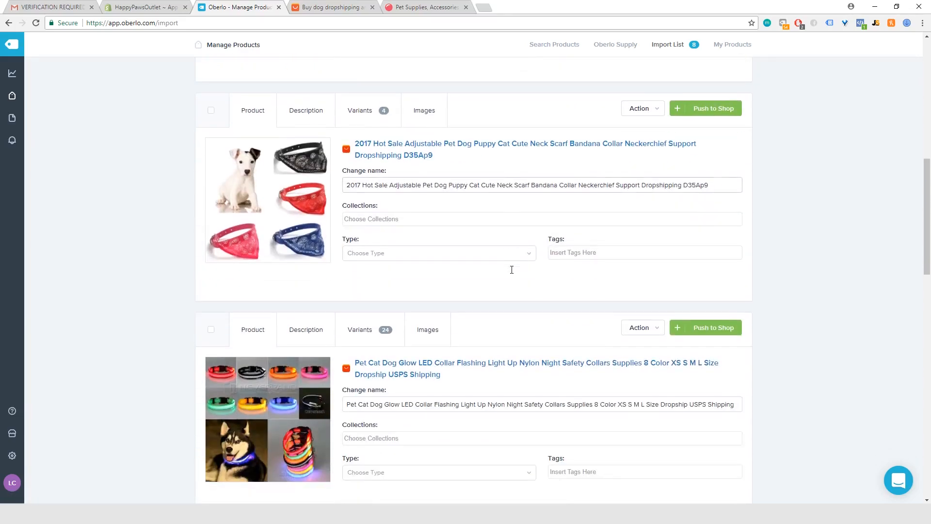
pyautogui.scroll(-12, 499, 277)
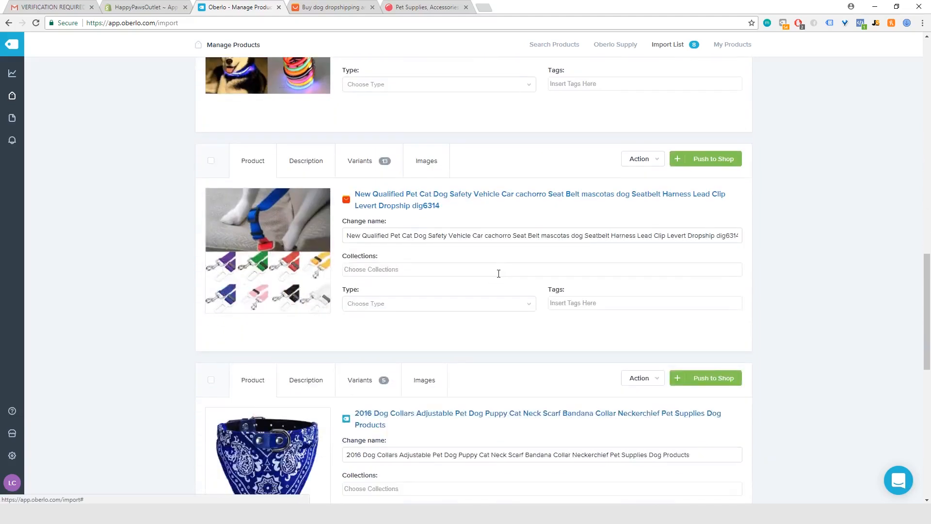
pyautogui.scroll(-4, 451, 292)
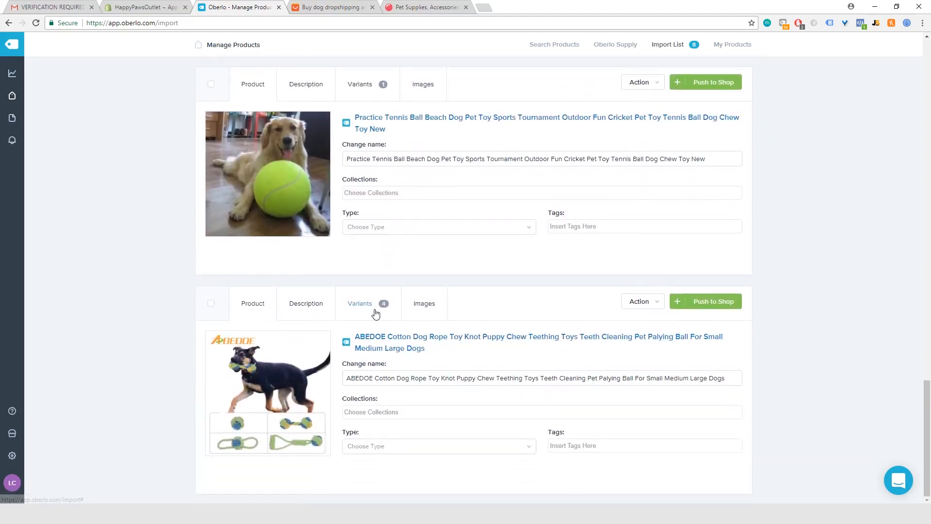
pyautogui.scroll(5, 377, 313)
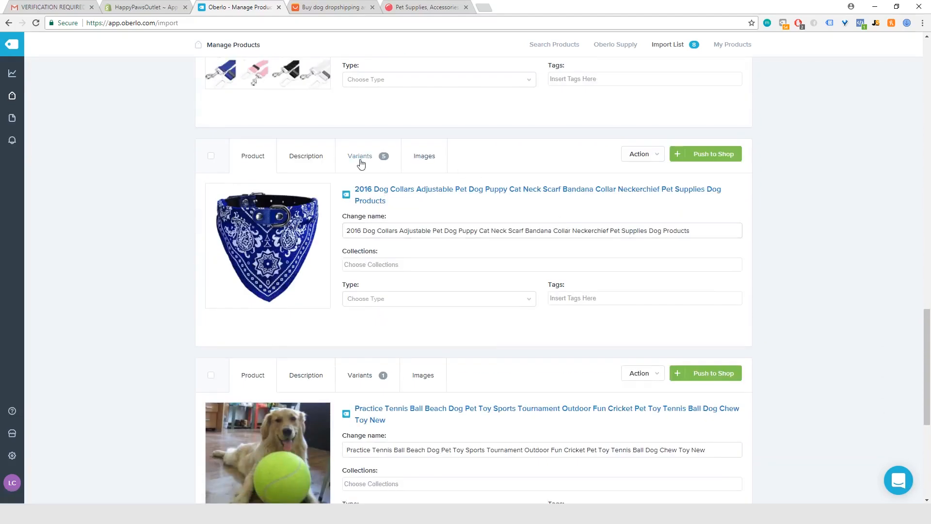
pyautogui.scroll(14, 270, 318)
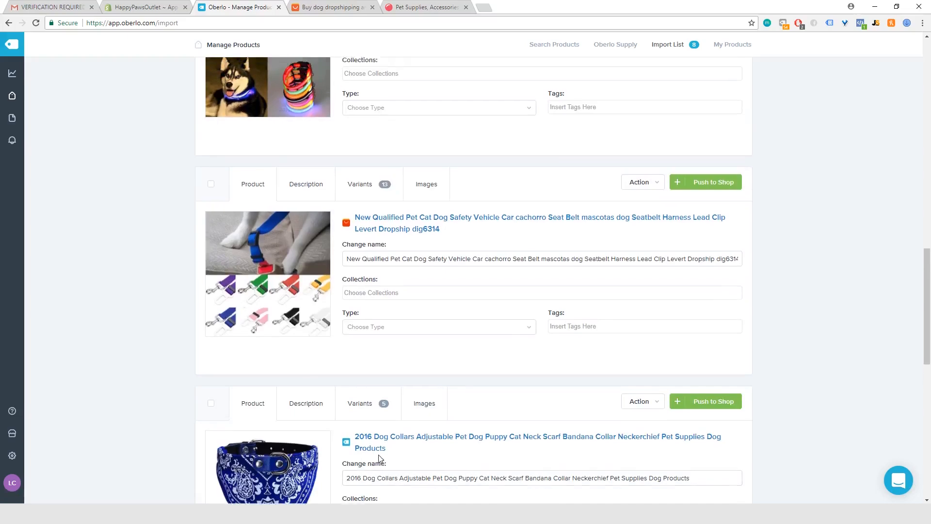
pyautogui.scroll(-2, 375, 451)
pyautogui.scroll(-6, 375, 451)
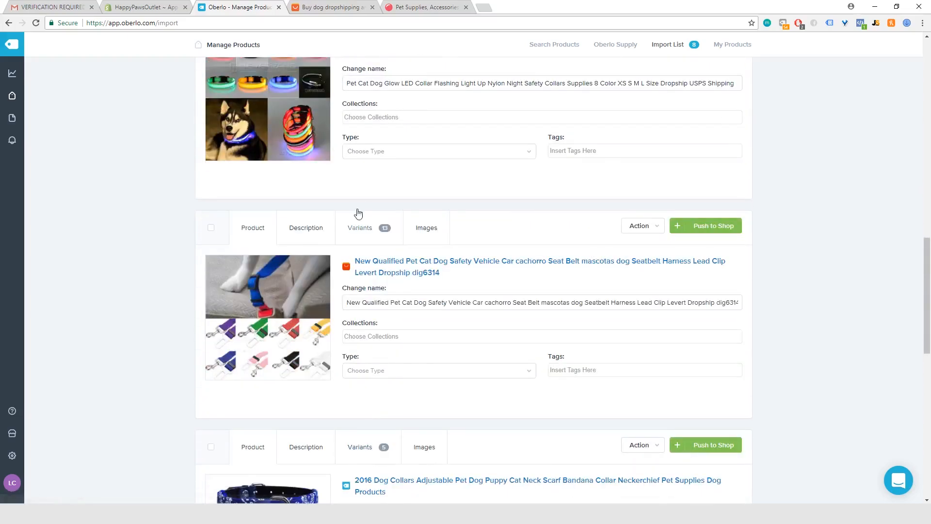
# Check the variants of the 2016 Dog Collars bandana product in the import list, and return to its product details.
pyautogui.scroll(-4, 373, 222)
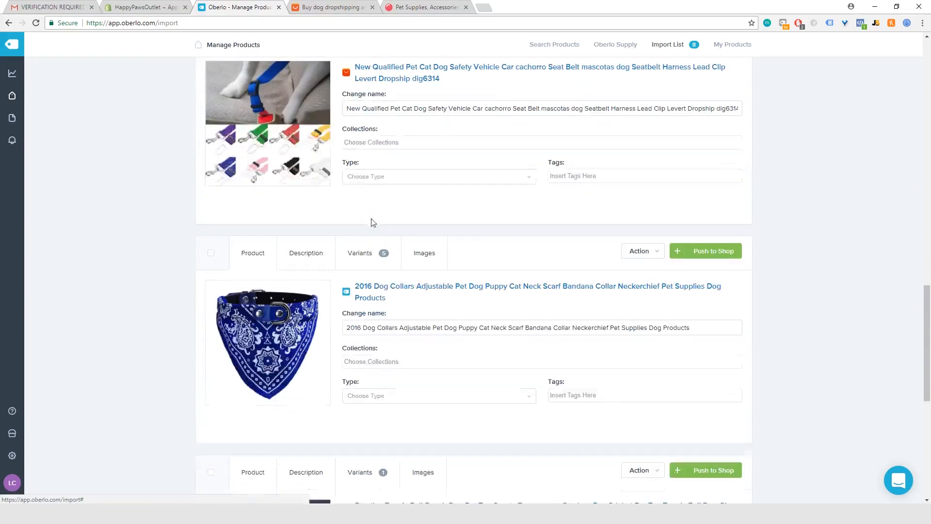
pyautogui.click(367, 255)
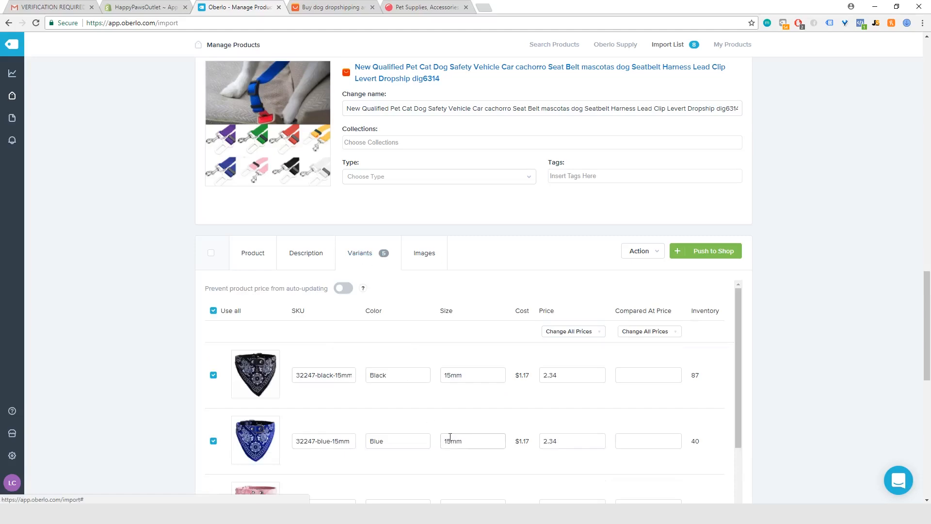
pyautogui.scroll(-8, 470, 380)
pyautogui.scroll(5, 469, 163)
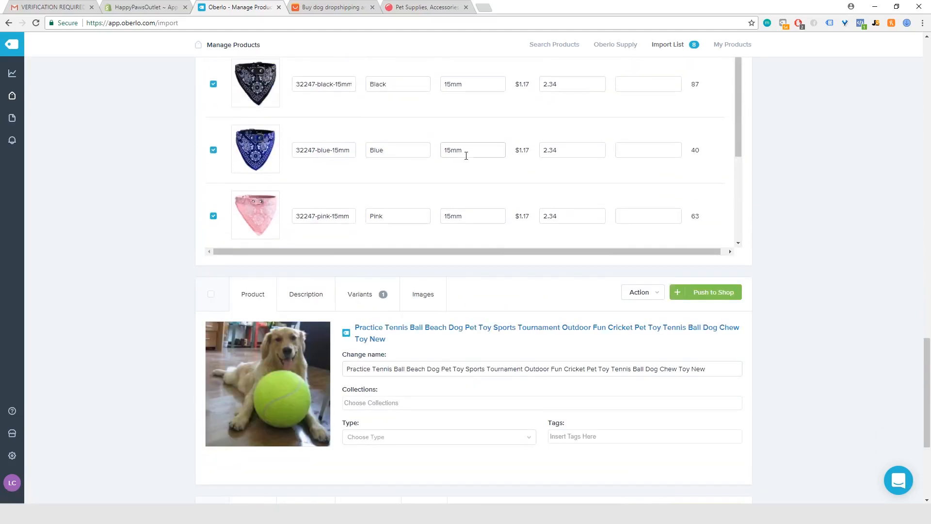
pyautogui.scroll(2, 462, 165)
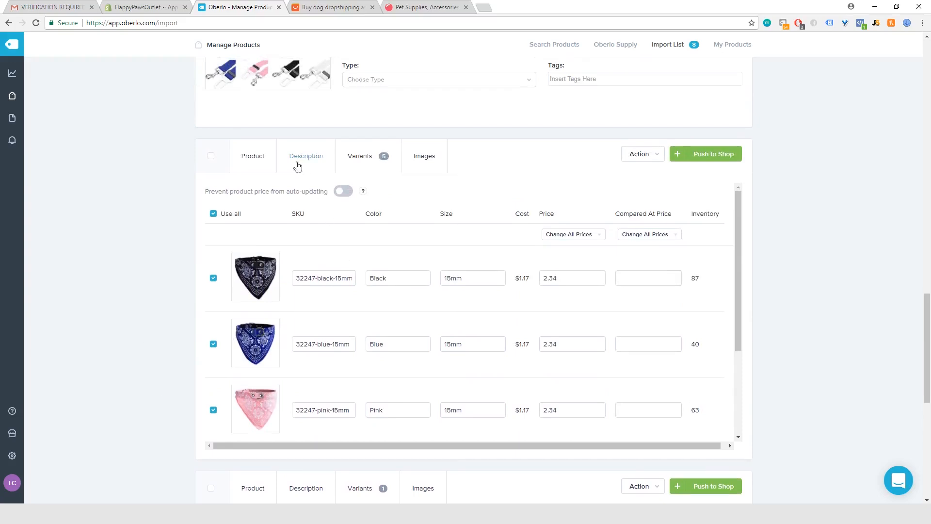
pyautogui.click(254, 160)
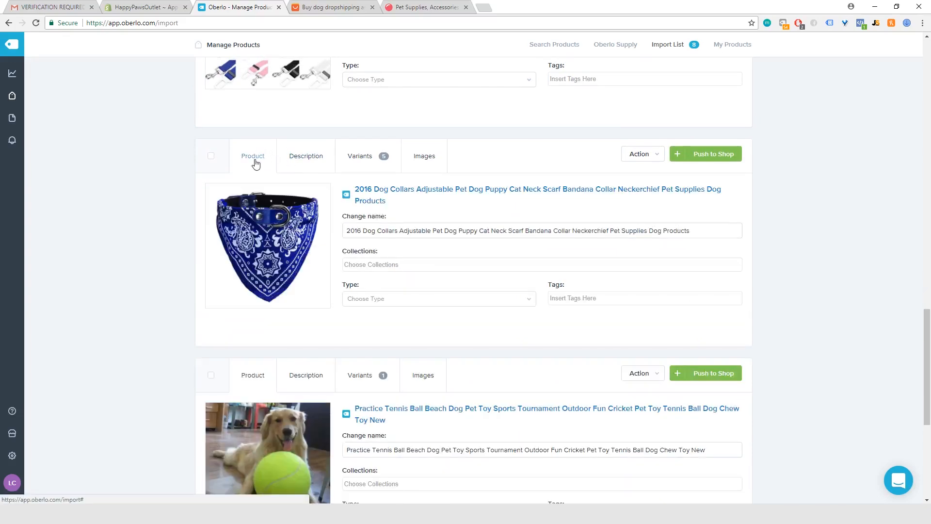
# Open the 2016 Dog Collars bandana product's Oberlo Supply page in a new tab and close the duplicate tab.
pyautogui.rightClick(405, 189)
pyautogui.click(431, 199)
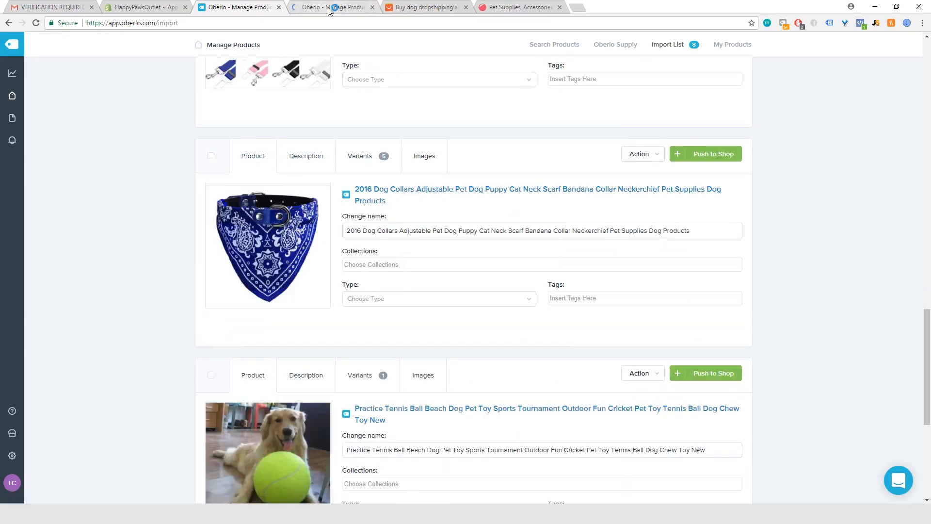
pyautogui.click(388, 197)
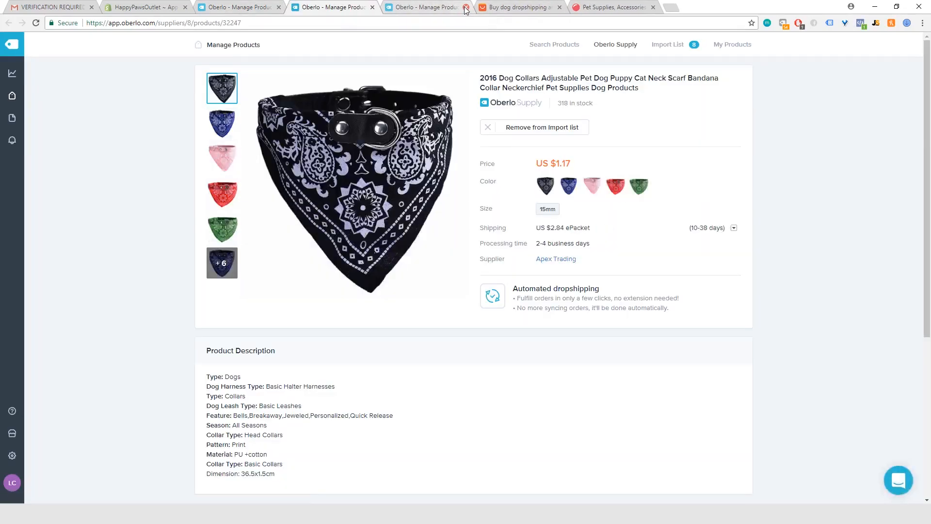
pyautogui.click(466, 8)
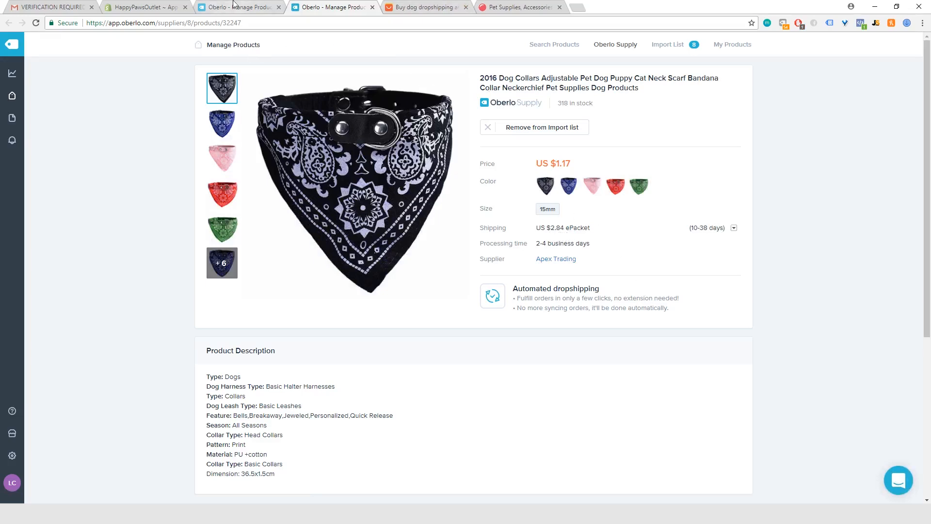
# Return to the import list and check the variants of the 2017 Hot Sale bandana collar.
pyautogui.click(213, 7)
pyautogui.scroll(10, 383, 295)
pyautogui.scroll(4, 370, 303)
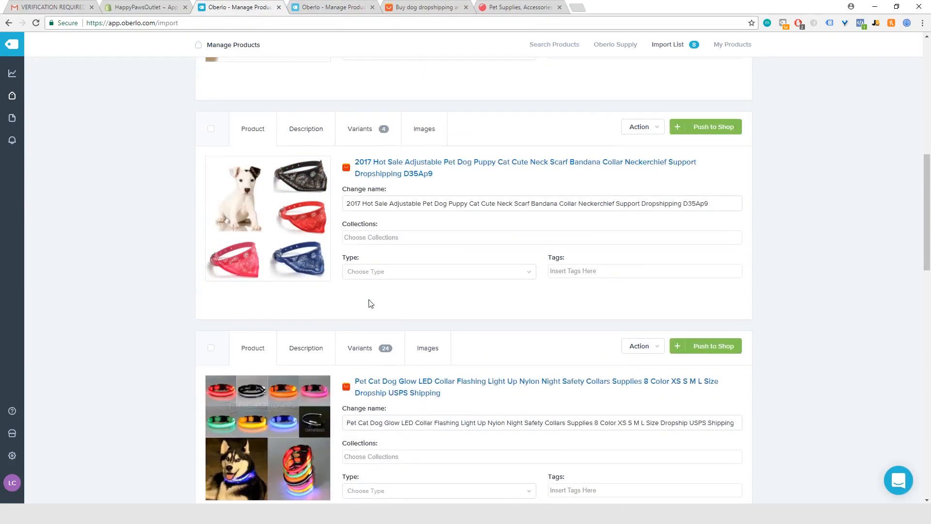
pyautogui.click(369, 137)
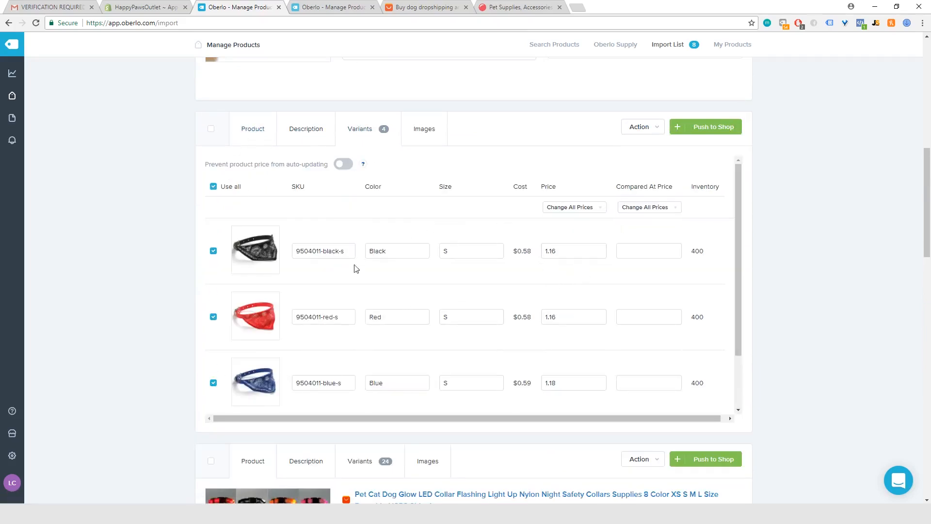
pyautogui.click(267, 140)
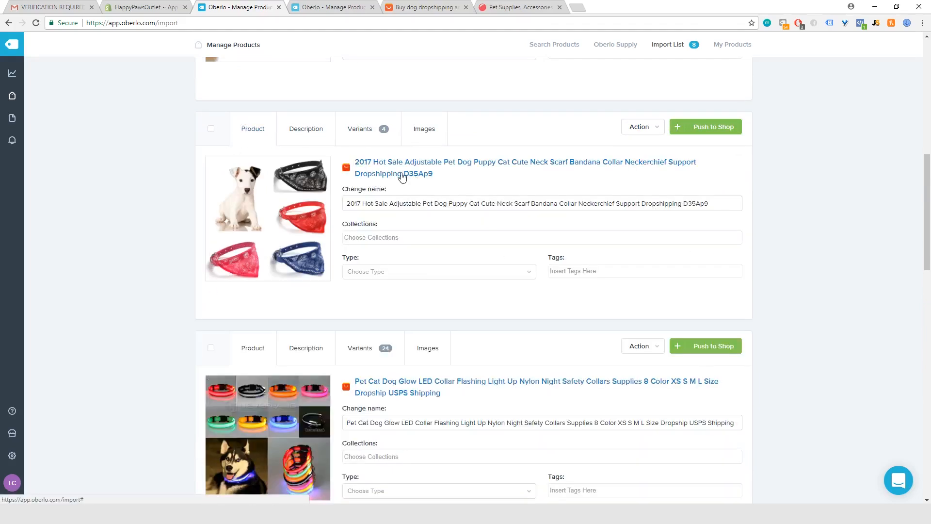
# Open the 2017 Hot Sale bandana collar on AliExpress and select ePacket shipping to the United States.
pyautogui.click(402, 176)
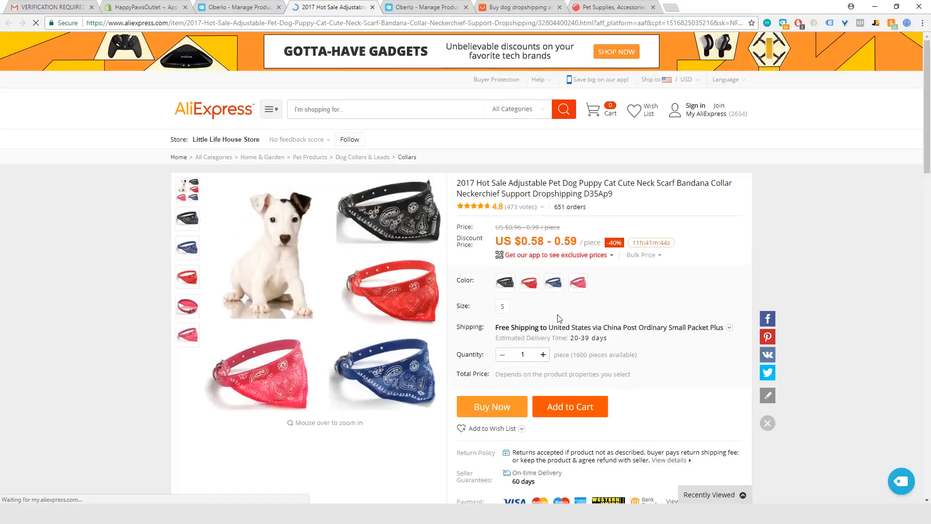
pyautogui.click(730, 328)
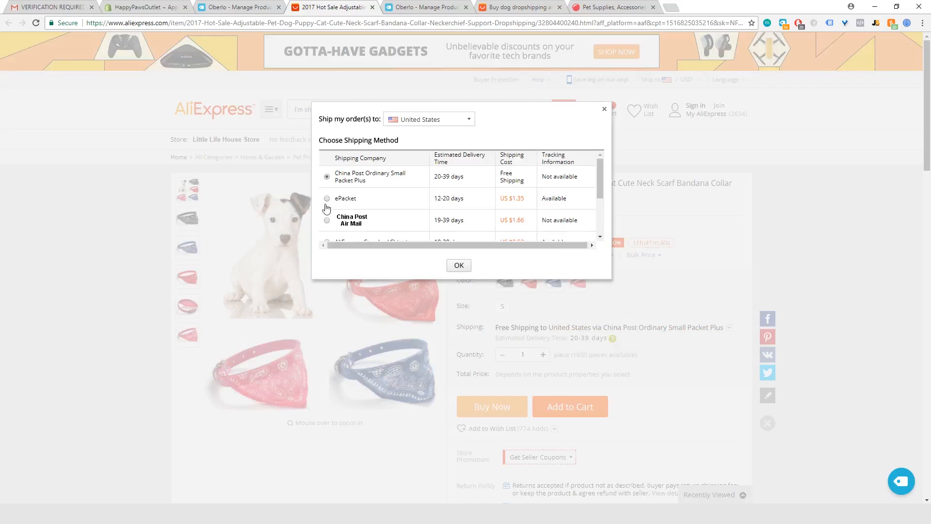
pyautogui.click(463, 266)
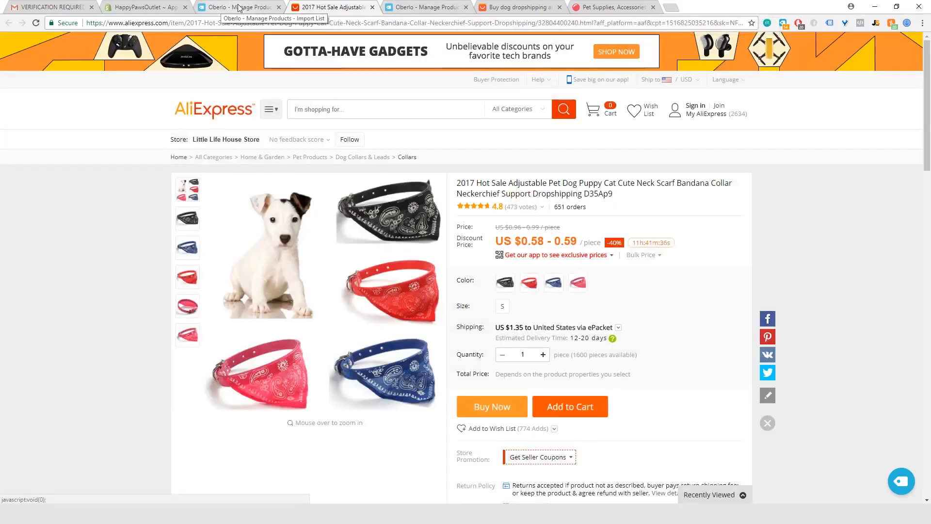
# Compare the AliExpress bandana collar's price and shipping with the Oberlo Supply collar, and close both product tabs.
pyautogui.click(411, 7)
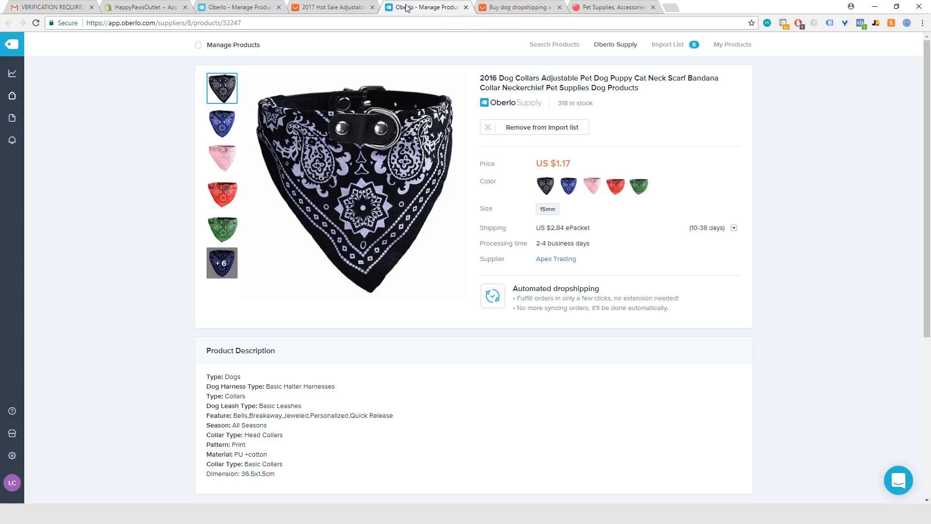
pyautogui.click(307, 5)
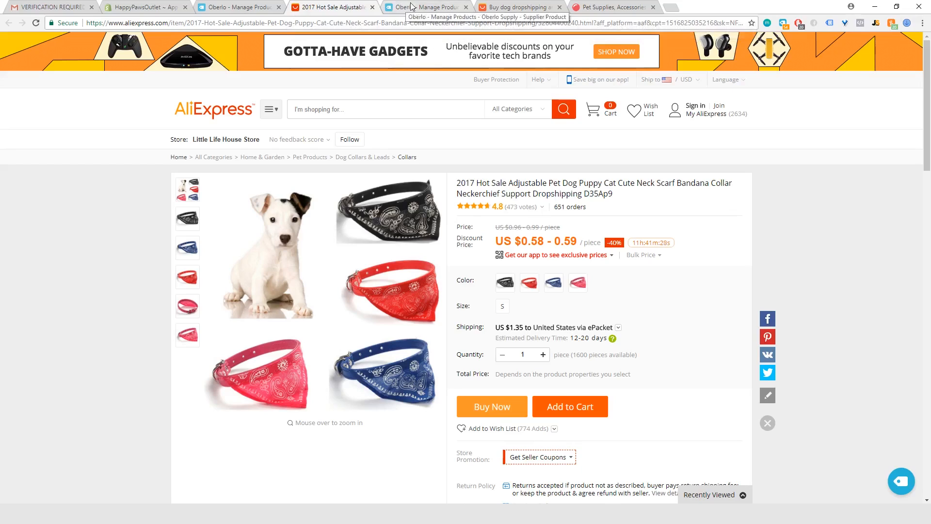
pyautogui.click(374, 8)
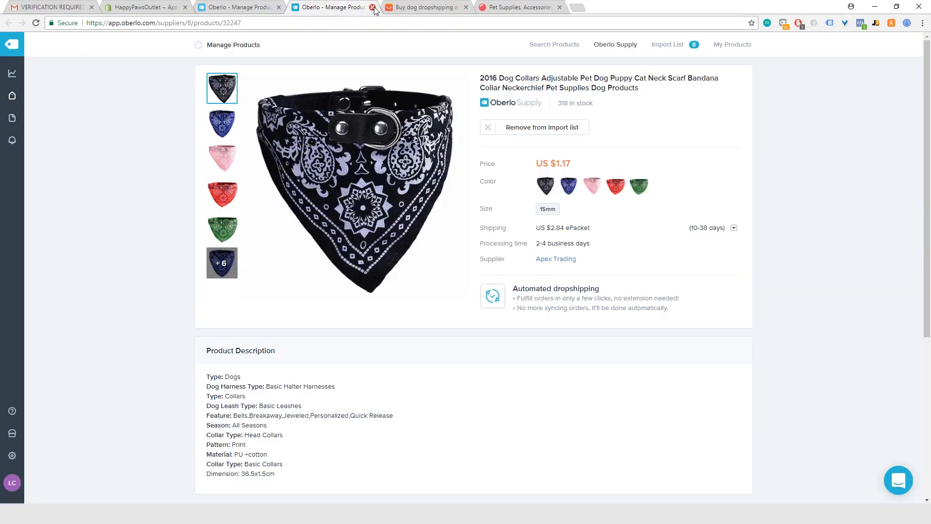
pyautogui.click(374, 8)
# Compare the variants of the 2016 and 2017 bandana collars in the import list.
pyautogui.click(252, 7)
pyautogui.scroll(-10, 316, 194)
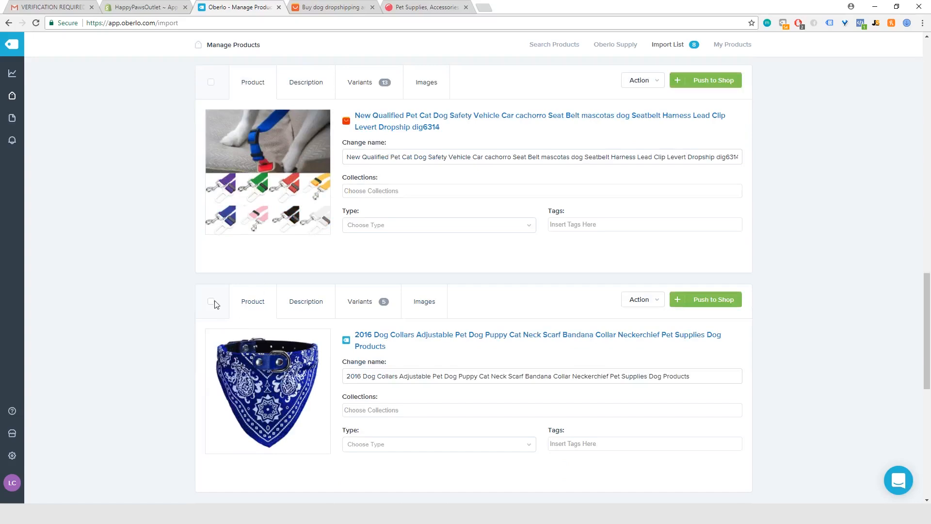
pyautogui.click(360, 302)
pyautogui.scroll(-8, 426, 339)
pyautogui.scroll(10, 426, 340)
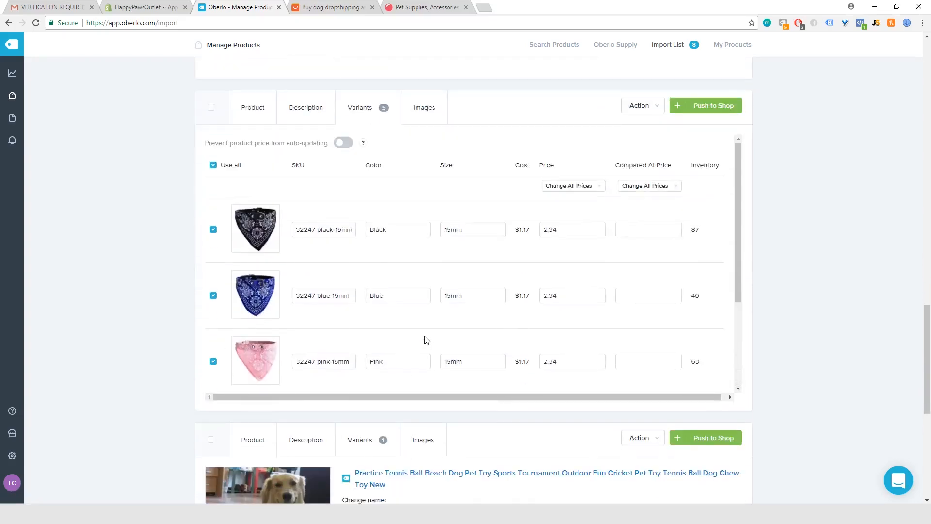
pyautogui.scroll(6, 426, 342)
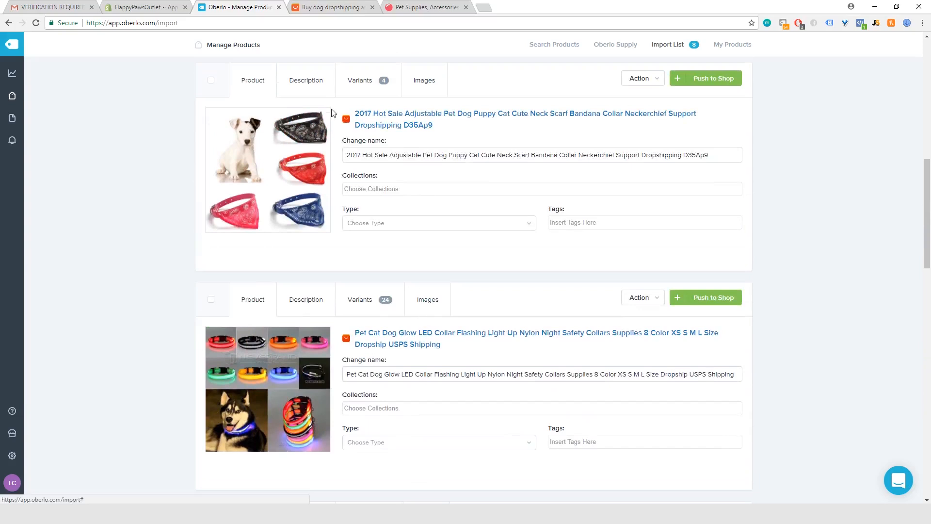
pyautogui.click(358, 83)
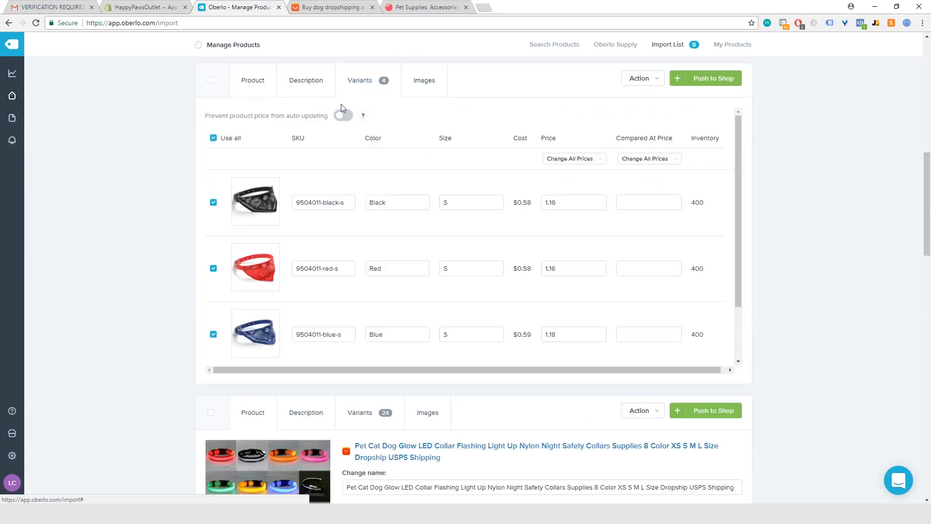
pyautogui.scroll(-5, 406, 179)
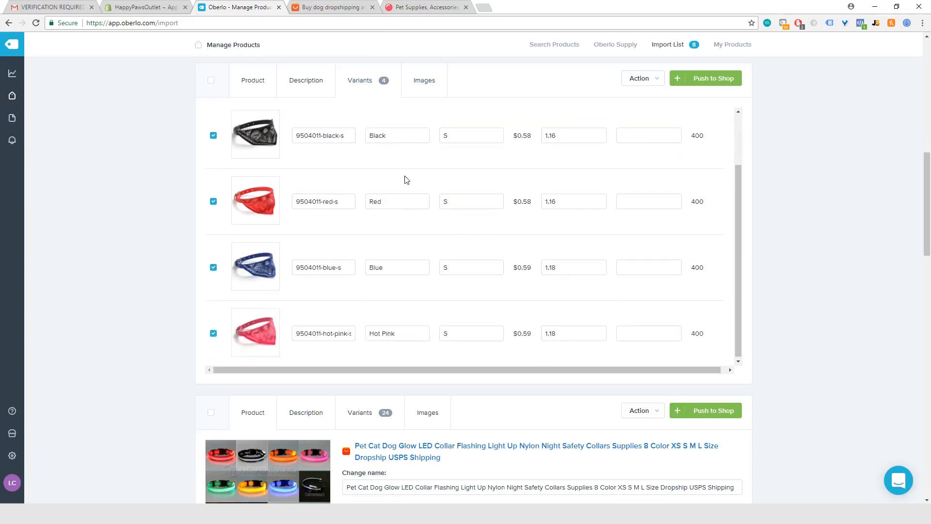
# Remove the 2016 Dog Collars bandana product from the import list.
pyautogui.scroll(-10, 195, 304)
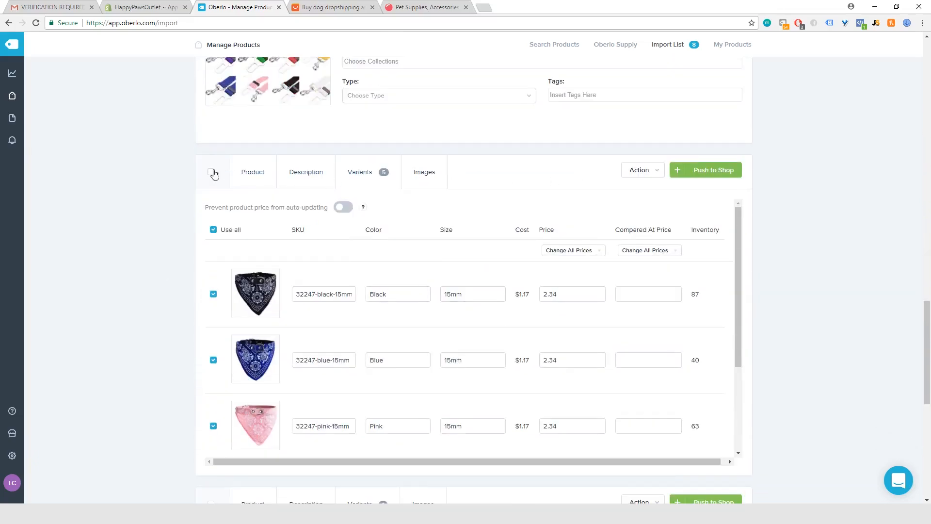
pyautogui.click(211, 172)
pyautogui.click(652, 173)
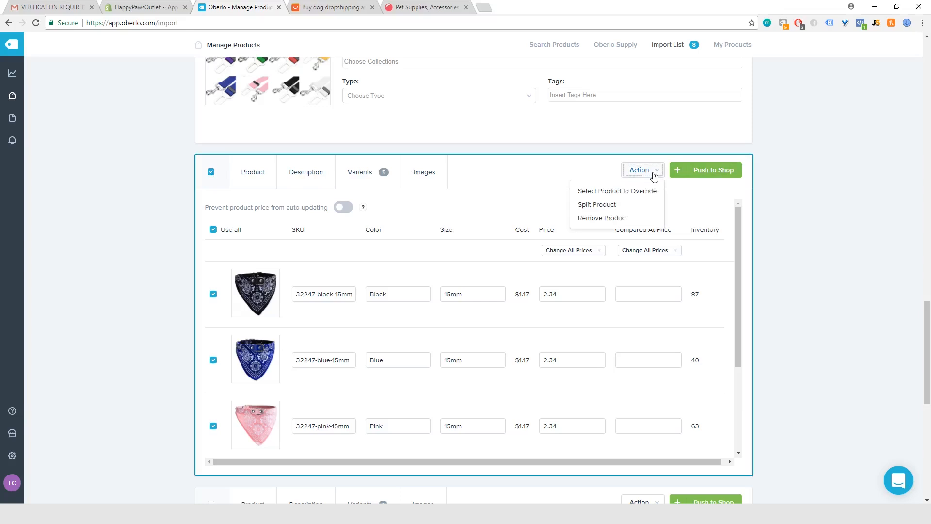
pyautogui.click(601, 221)
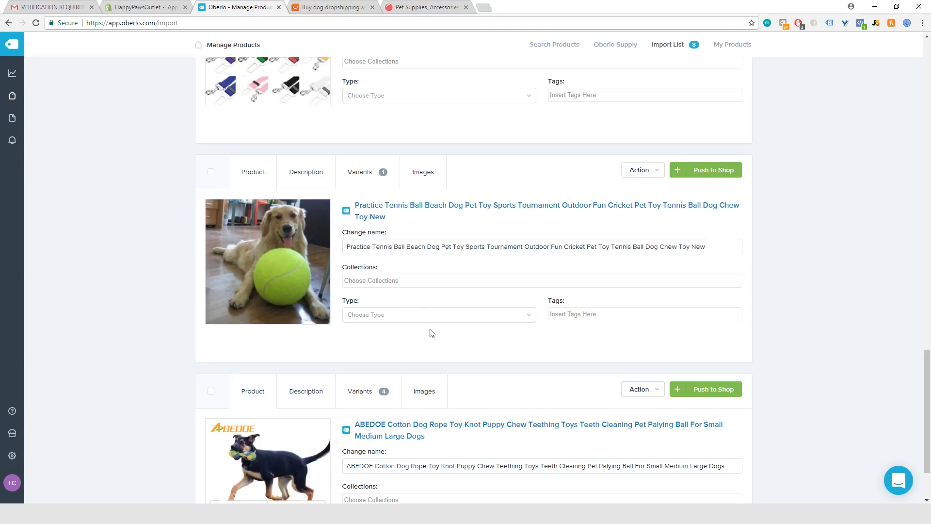
# Look through the remaining import list products and check the 2017 Hot Sale bandana collar's description.
pyautogui.scroll(-2, 432, 333)
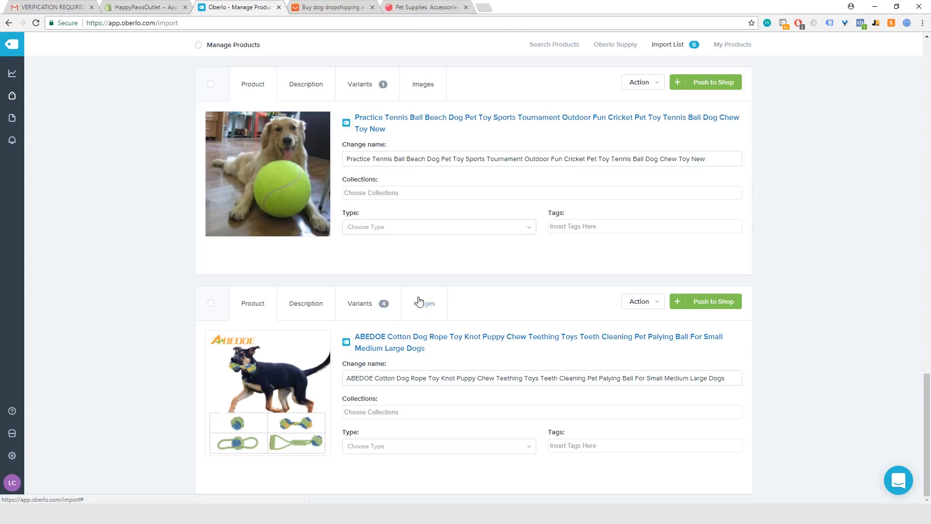
pyautogui.scroll(2, 422, 315)
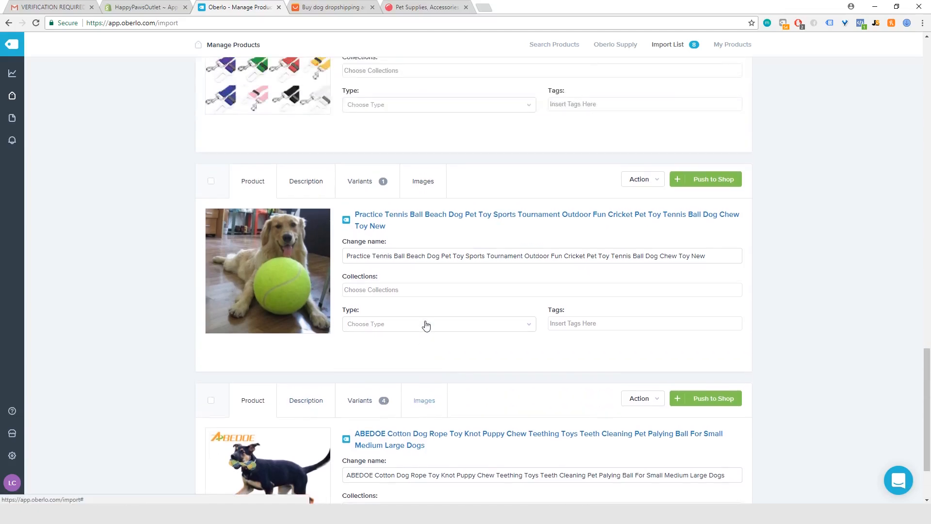
pyautogui.scroll(-2, 427, 325)
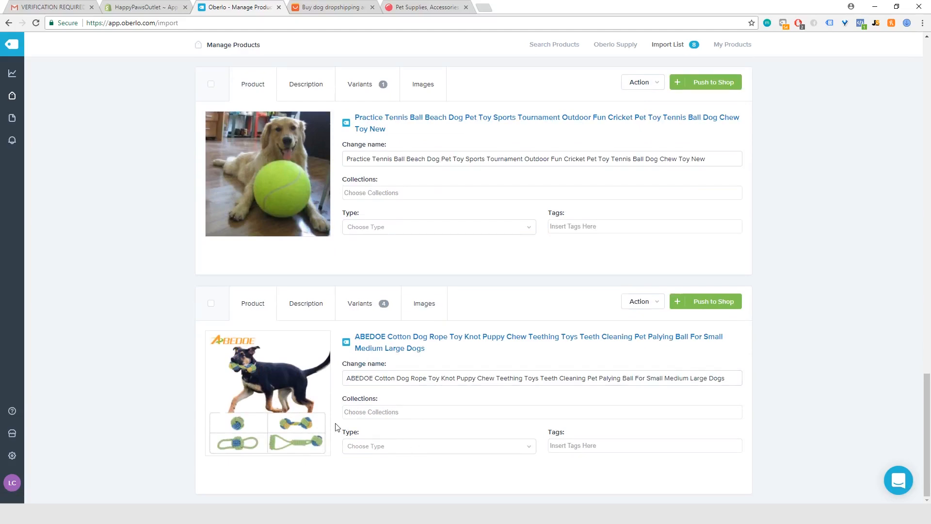
pyautogui.scroll(-15, 452, 374)
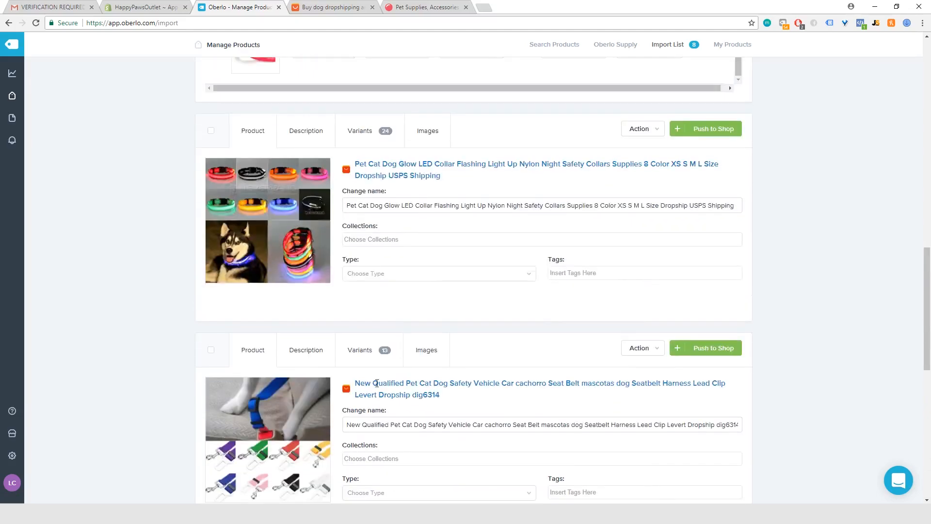
pyautogui.scroll(4, 378, 387)
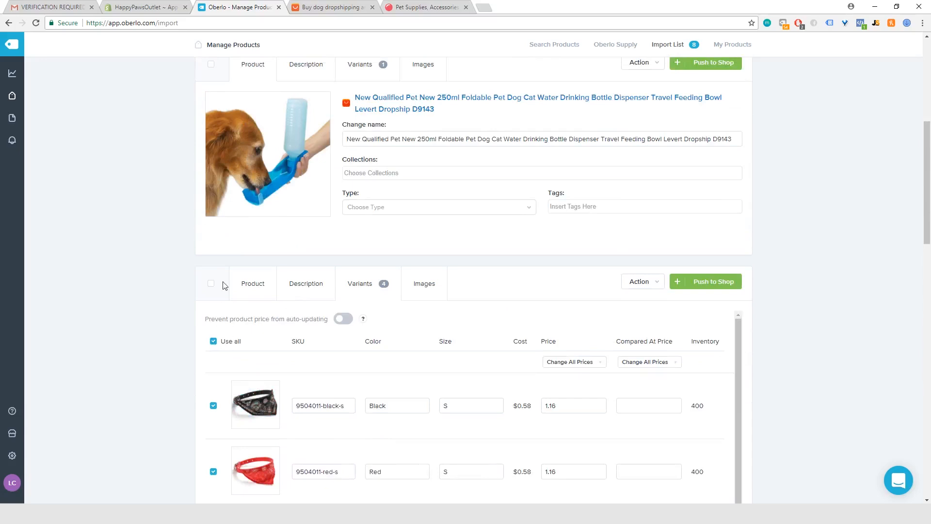
pyautogui.click(264, 286)
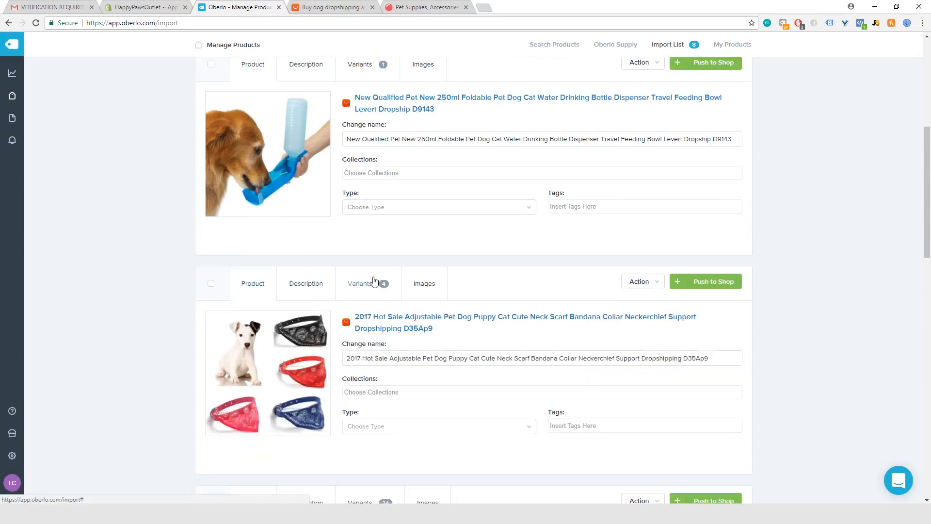
pyautogui.click(306, 291)
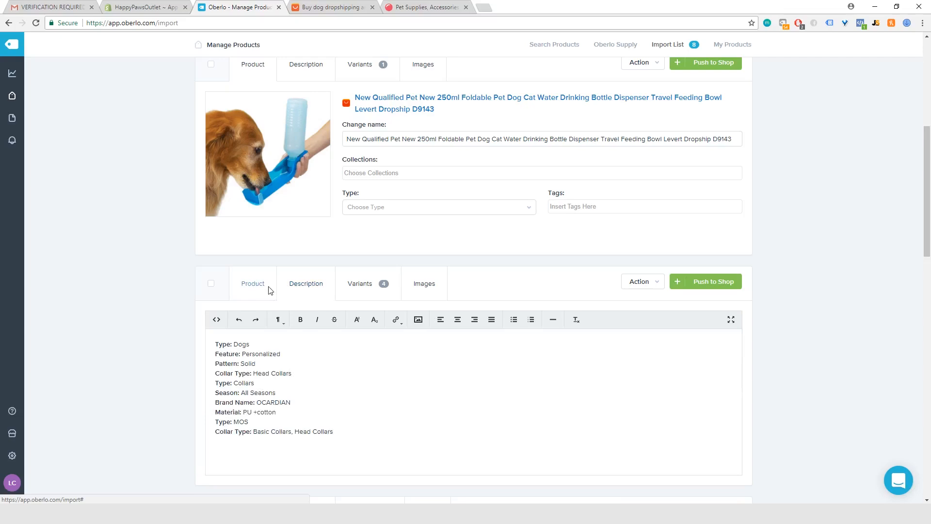
pyautogui.click(269, 287)
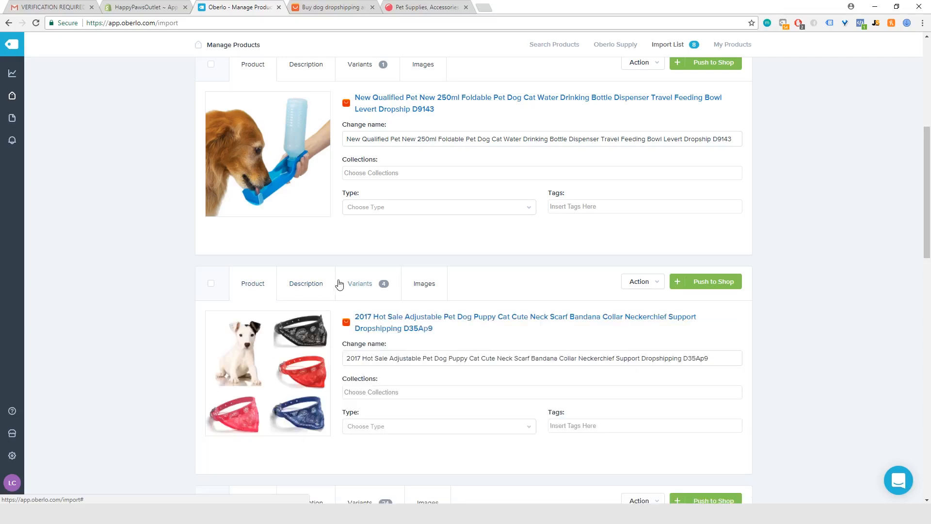
pyautogui.scroll(-3, 472, 398)
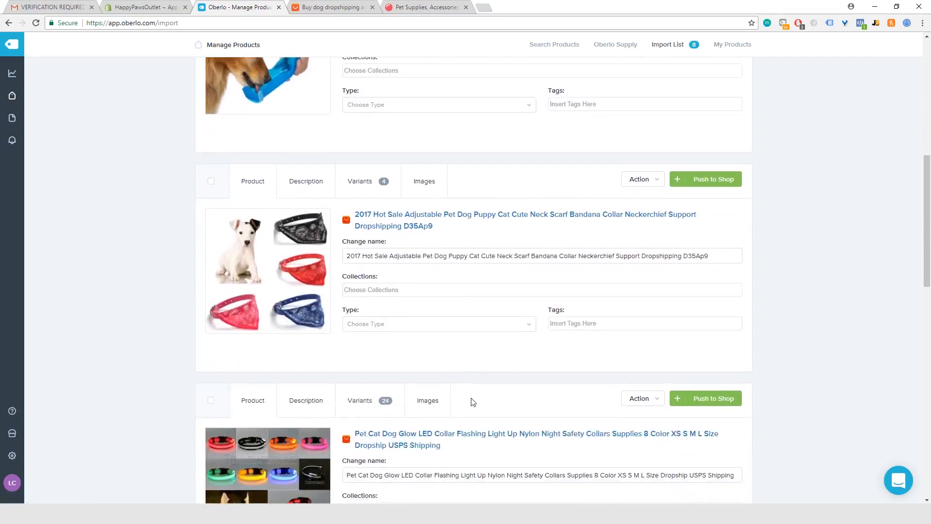
pyautogui.scroll(10, 470, 400)
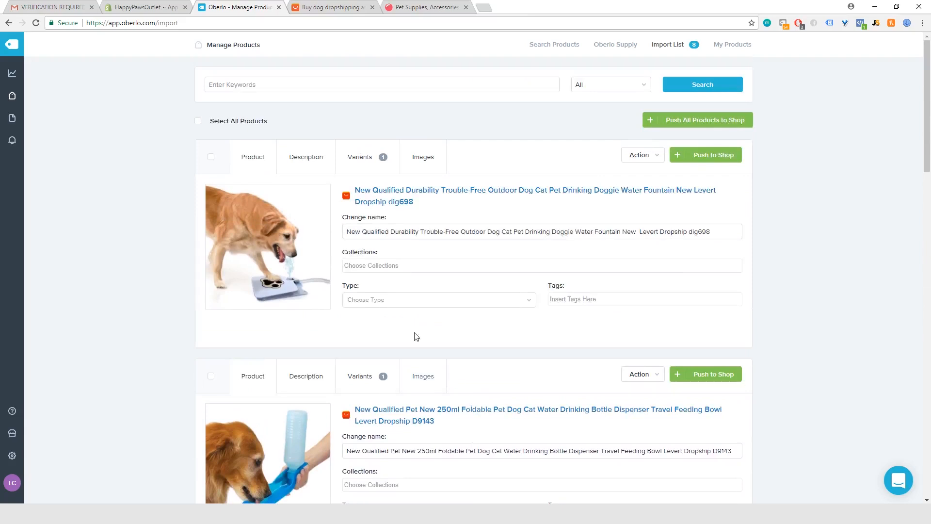
# Check the outdoor dog water fountain's description and set its white variant's price to 69.95.
pyautogui.click(306, 160)
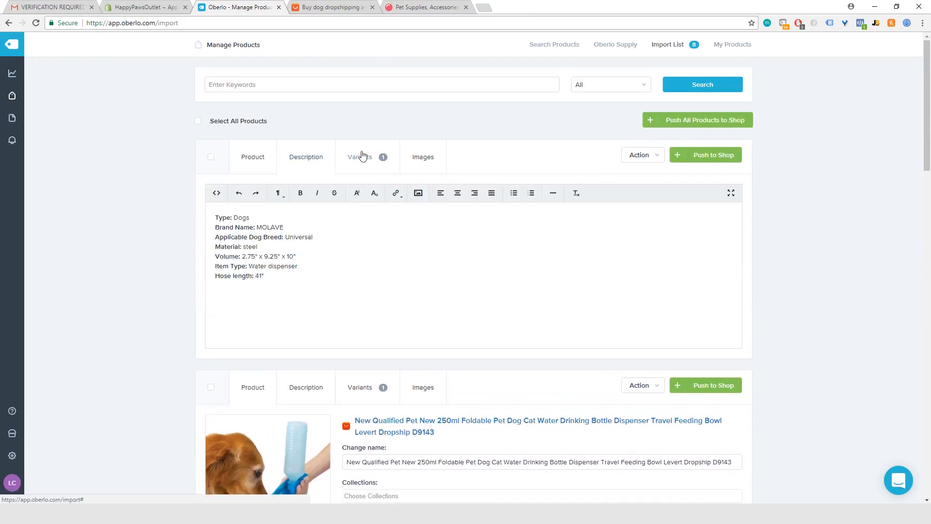
pyautogui.click(362, 155)
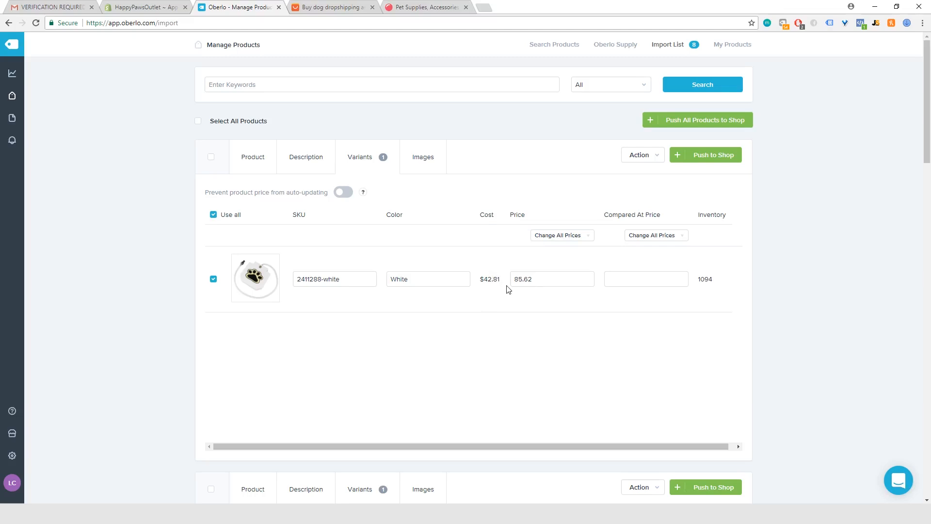
pyautogui.click(532, 280)
pyautogui.moveTo(529, 281); pyautogui.dragTo(510, 284)
pyautogui.press('BackSpace')
pyautogui.write('69.95')
# Set the compared-at price of the outdoor dog water fountain's white variant to 100.
pyautogui.click(651, 291)
pyautogui.click(651, 278)
pyautogui.write('99')
pyautogui.press('BackSpace')
pyautogui.press('BackSpace')
pyautogui.press('BackSpace')
pyautogui.write('100')
pyautogui.click(633, 363)
pyautogui.scroll(-3, 528, 332)
pyautogui.scroll(2, 443, 156)
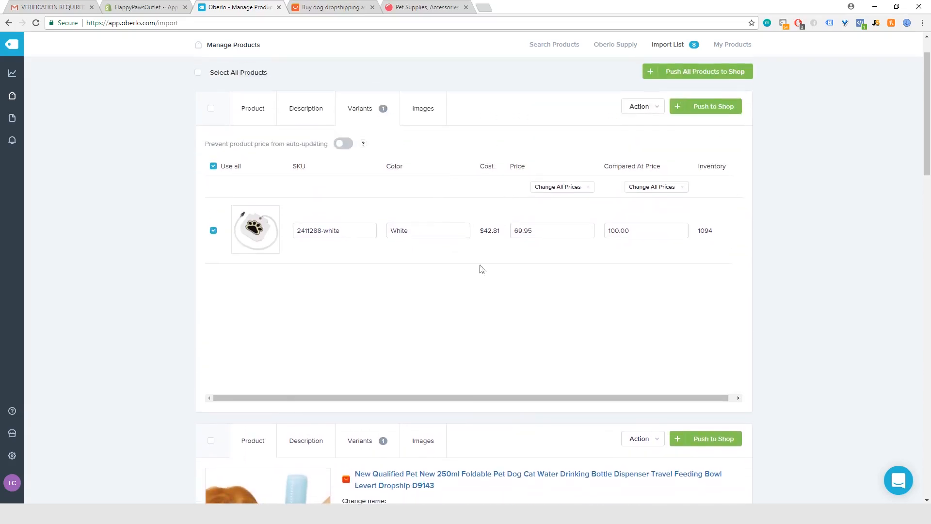
# Set the foldable pet water bottle's price to 14.95 and its compared-at price to 24.95.
pyautogui.scroll(-4, 497, 339)
pyautogui.click(364, 246)
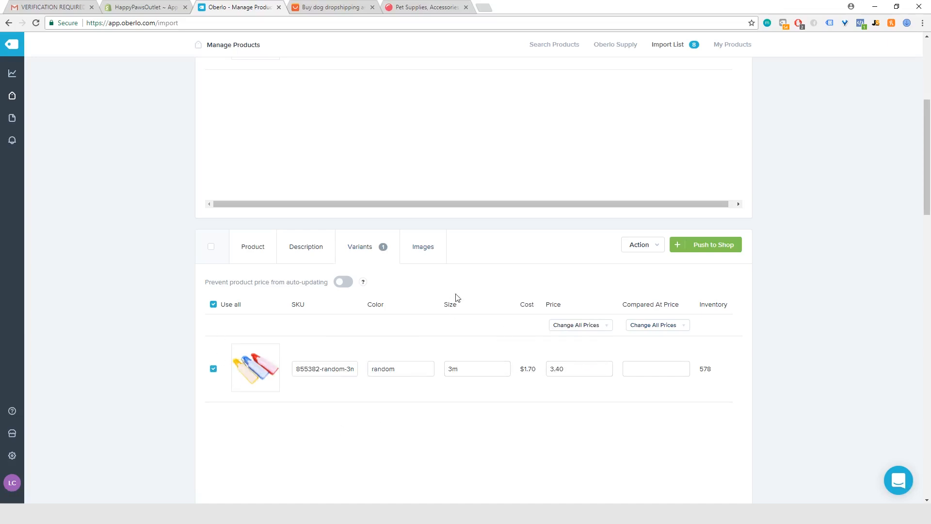
pyautogui.moveTo(565, 370); pyautogui.dragTo(548, 369)
pyautogui.write('14.95')
pyautogui.click(573, 420)
pyautogui.click(657, 368)
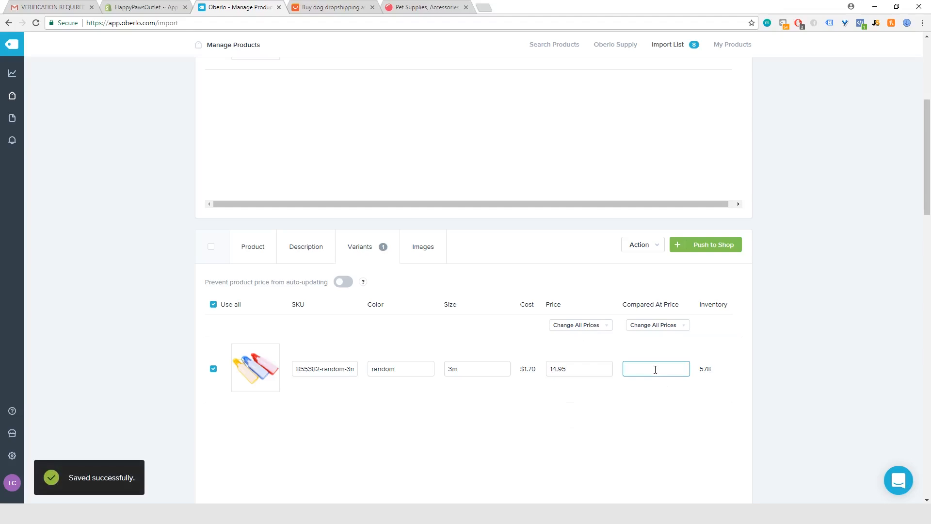
pyautogui.write('24.95')
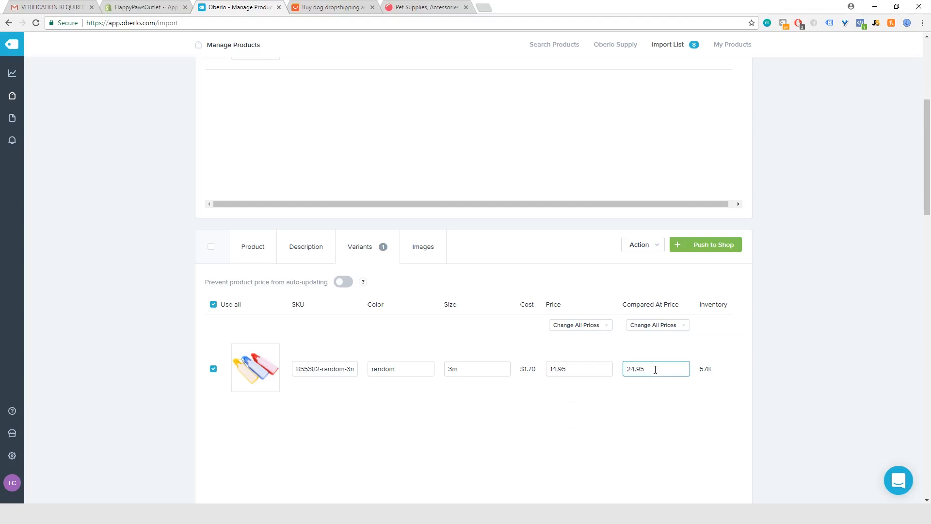
pyautogui.click(542, 403)
# Set the price of all variants of the 2017 Hot Sale bandana collar to 19.95.
pyautogui.scroll(-5, 528, 430)
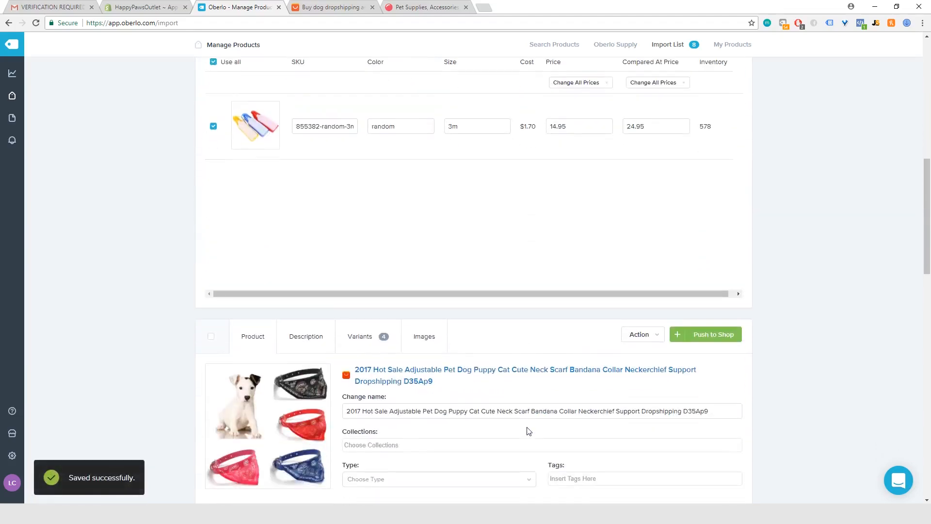
pyautogui.scroll(-5, 565, 233)
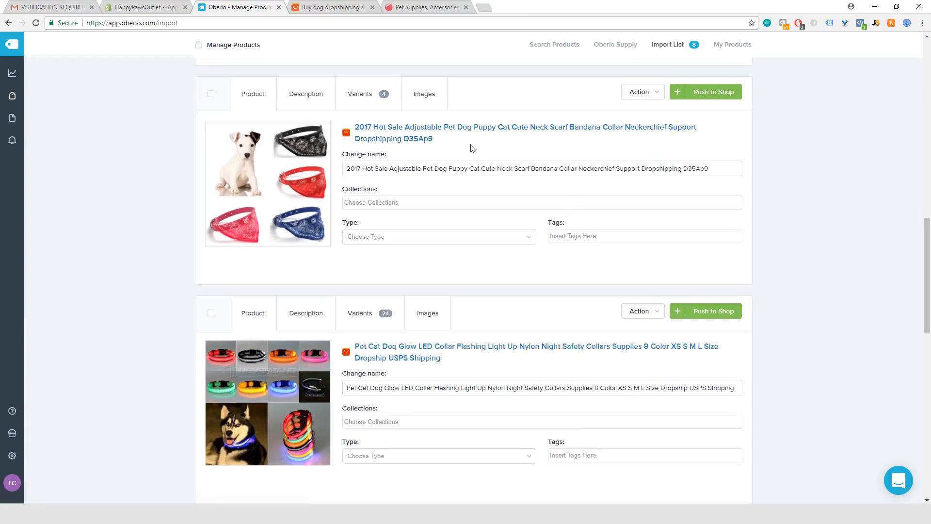
pyautogui.click(367, 95)
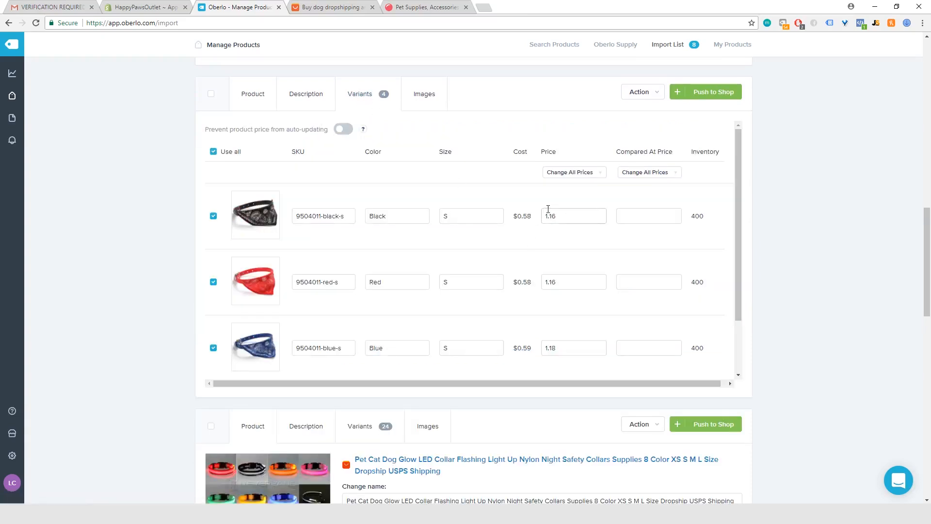
pyautogui.click(581, 174)
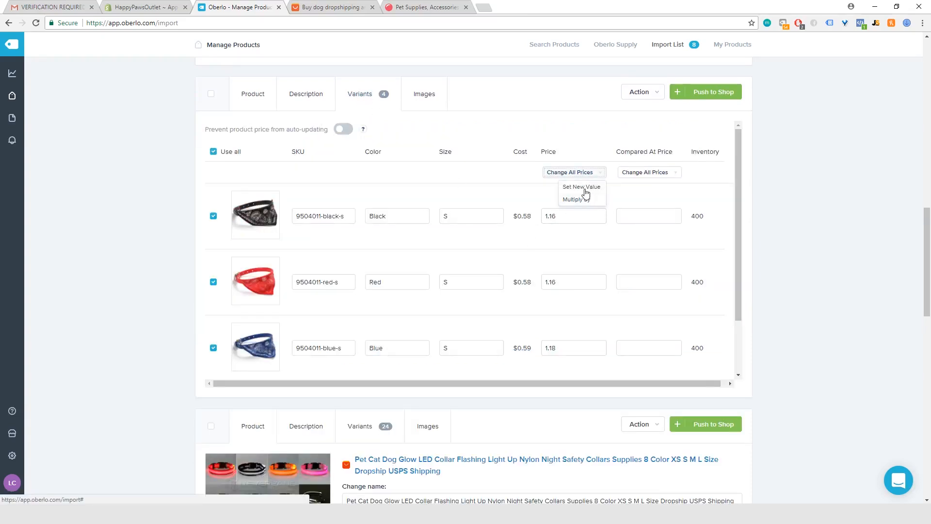
pyautogui.click(584, 189)
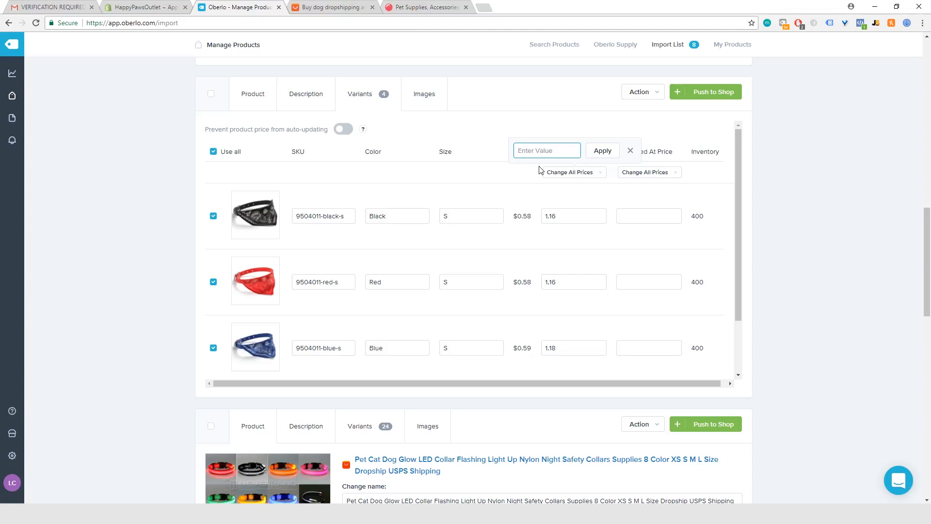
pyautogui.write('19.95')
pyautogui.click(602, 153)
# Set the compared-at price of all 2017 Hot Sale bandana collar variants to 29.95.
pyautogui.click(636, 218)
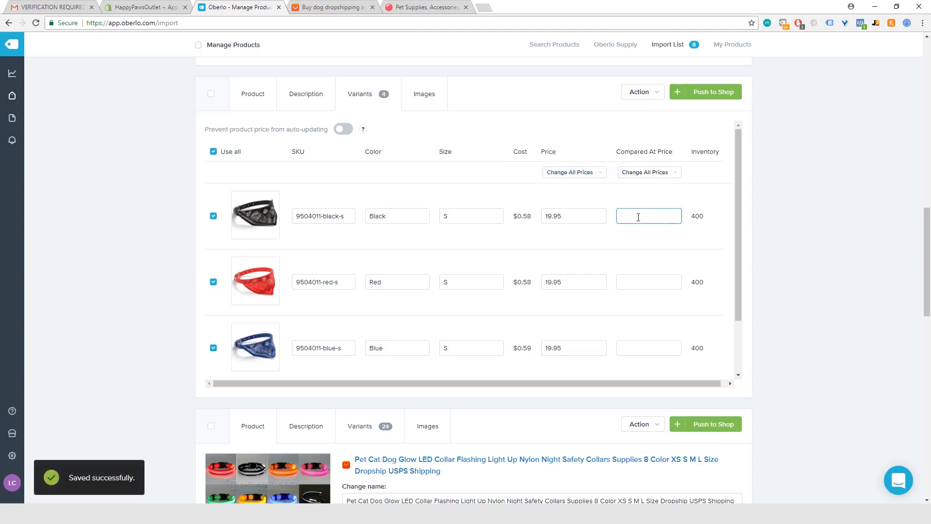
pyautogui.write('29.95')
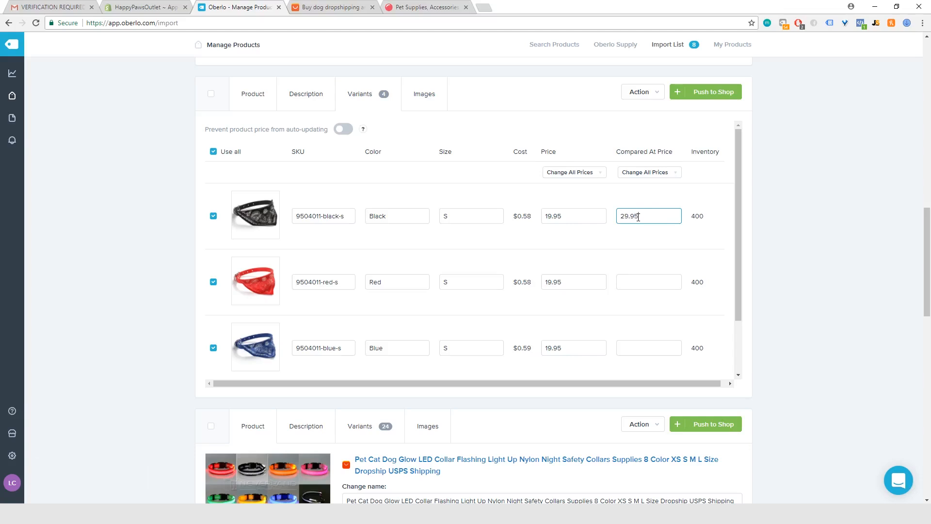
pyautogui.click(649, 173)
pyautogui.click(650, 190)
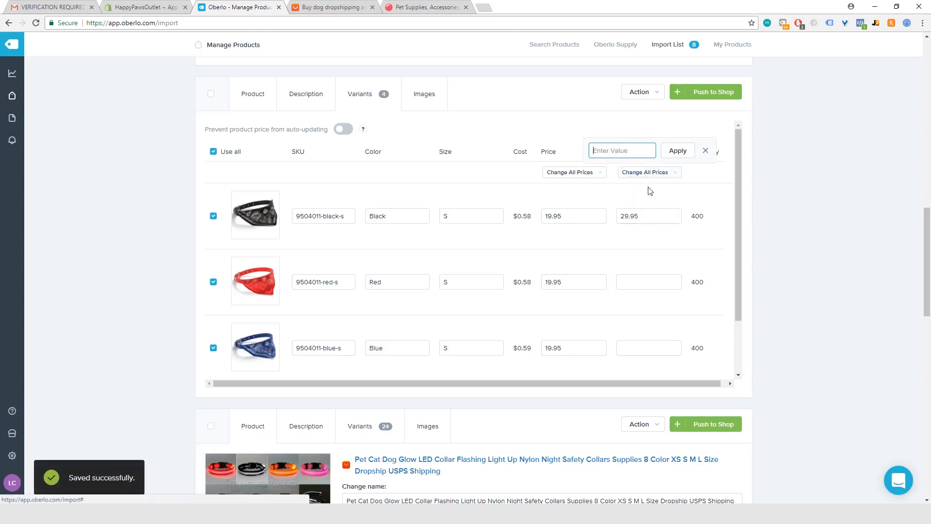
pyautogui.write('29.95')
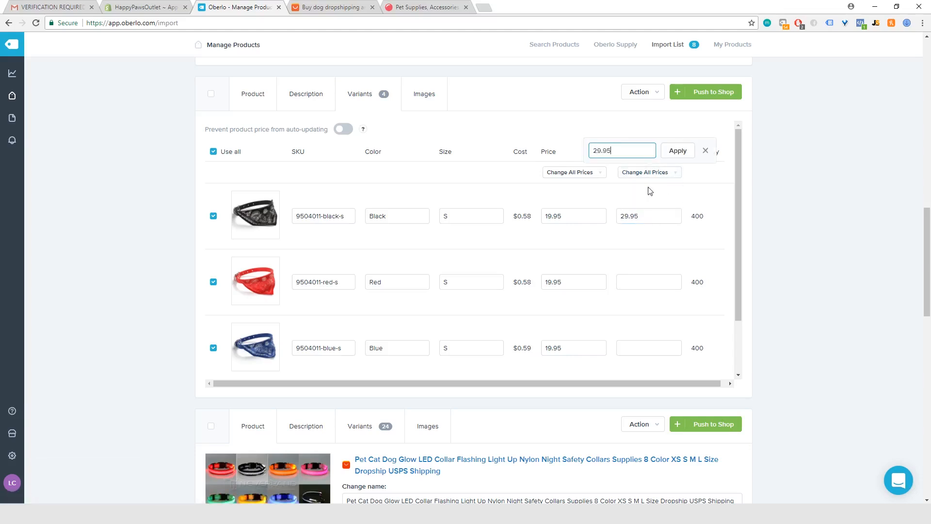
pyautogui.click(678, 151)
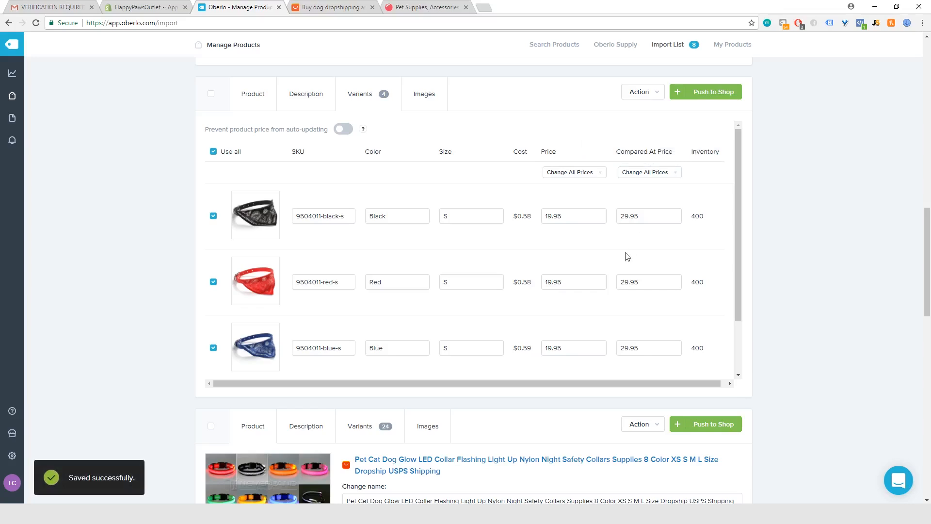
# Look over the glow LED collar's variants and set the price of all of them to 14.95.
pyautogui.scroll(-1, 577, 258)
pyautogui.scroll(-3, 577, 258)
pyautogui.scroll(-2, 458, 261)
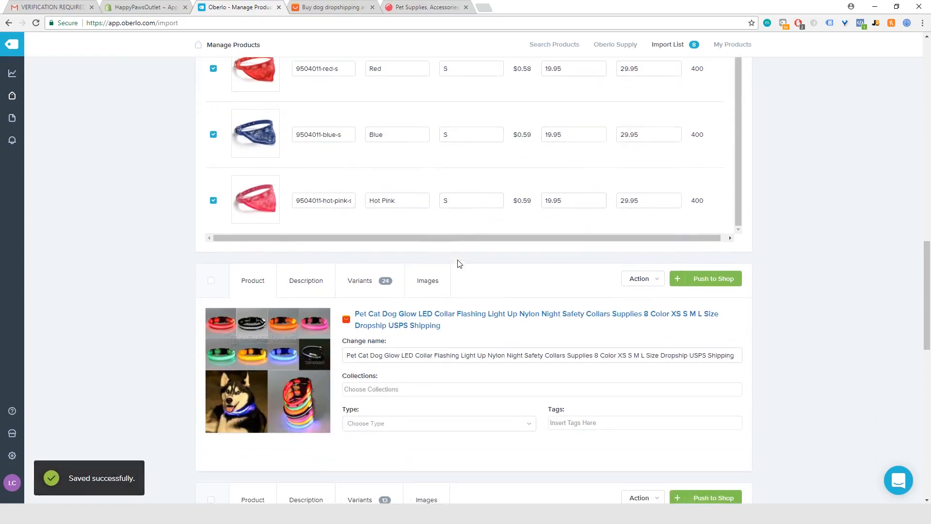
pyautogui.scroll(-2, 458, 261)
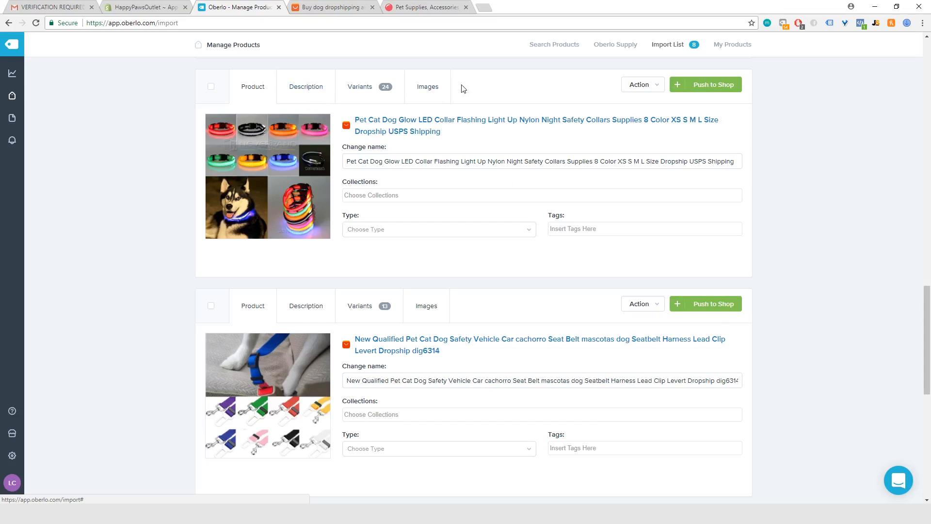
pyautogui.click(360, 94)
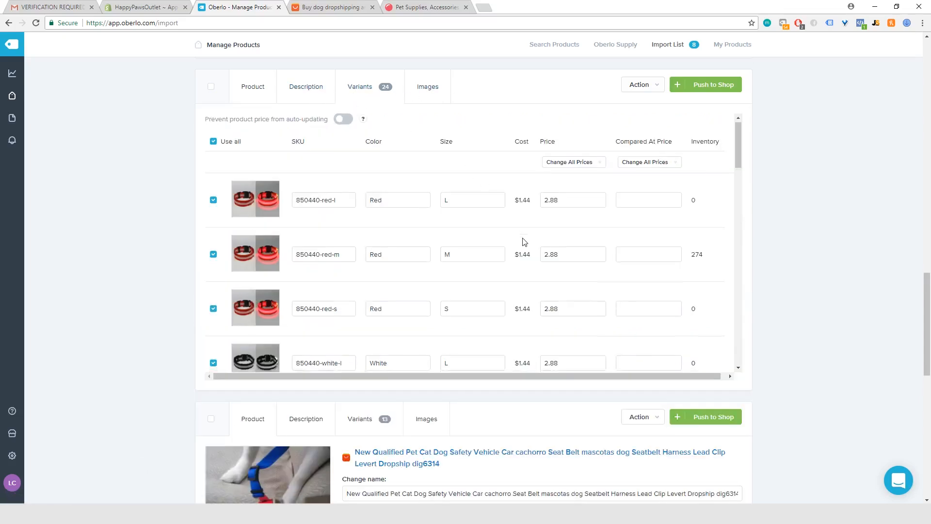
pyautogui.scroll(-5, 523, 241)
pyautogui.scroll(5, 523, 242)
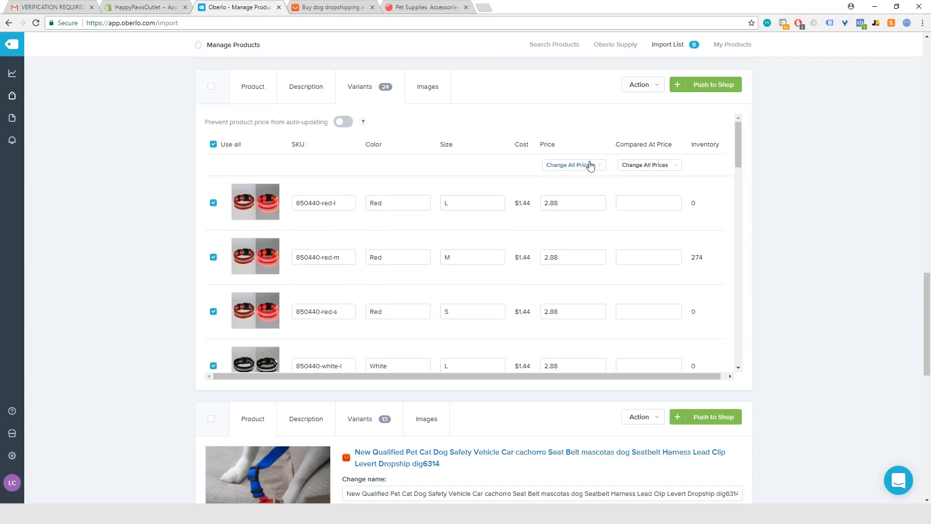
pyautogui.click(591, 169)
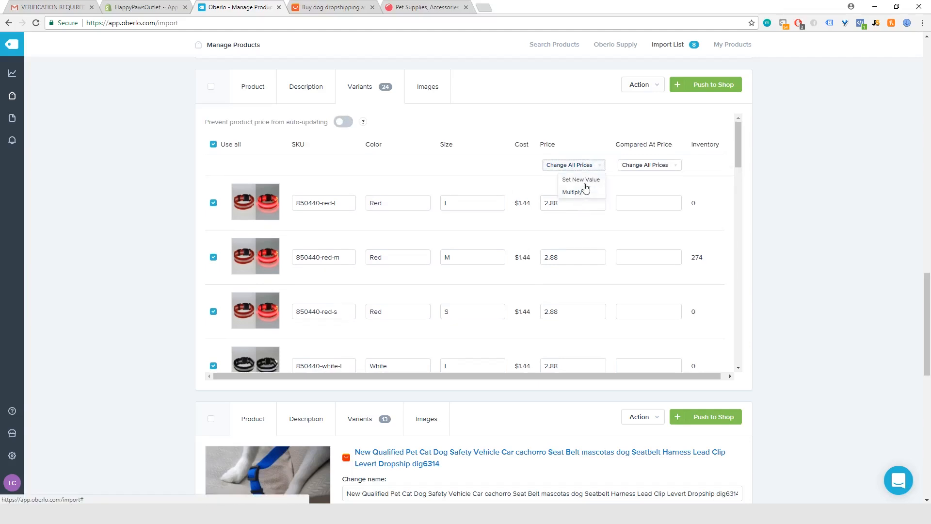
pyautogui.click(586, 188)
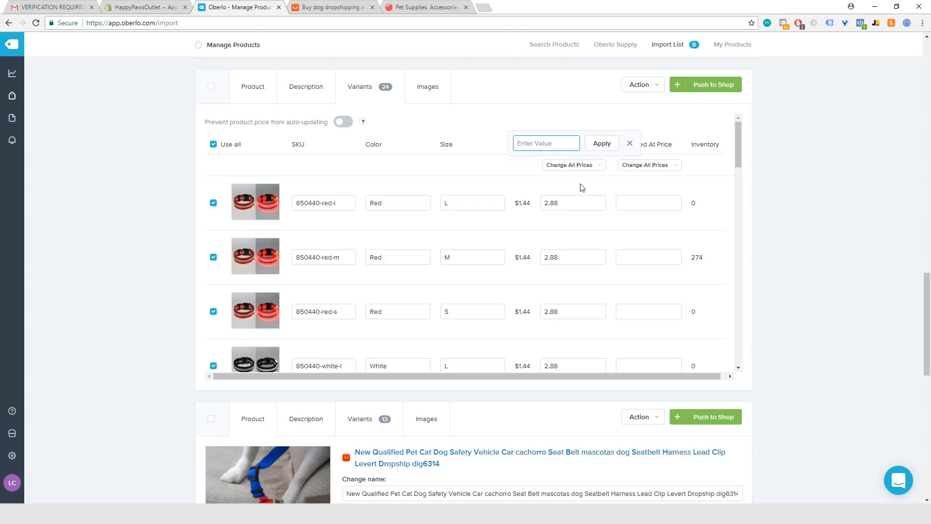
pyautogui.write('14.95')
pyautogui.click(602, 144)
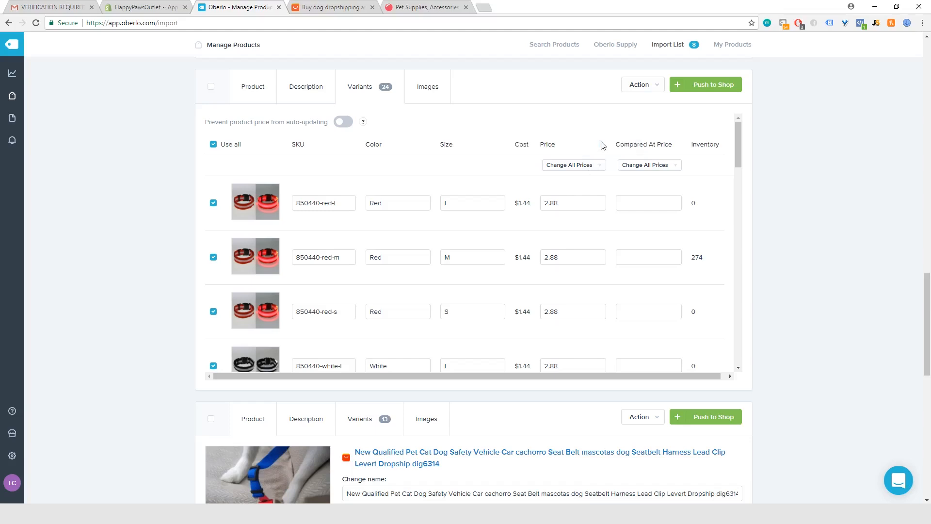
# Set the compared-at price of all glow LED collar variants to 19.95.
pyautogui.click(658, 166)
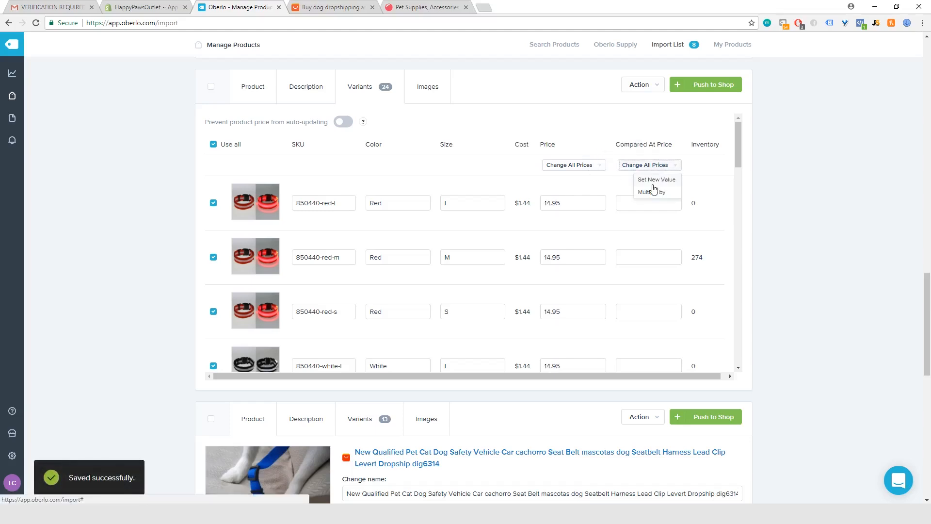
pyautogui.click(655, 182)
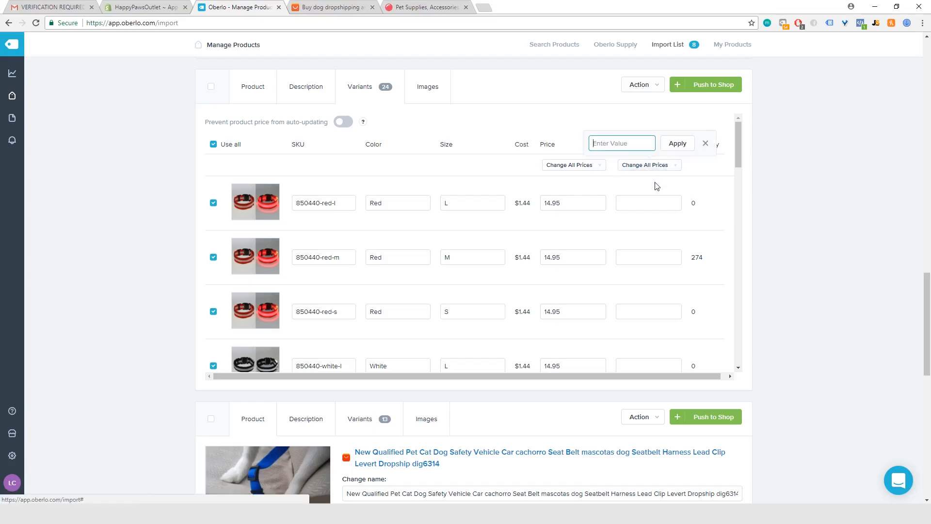
pyautogui.write('19.9')
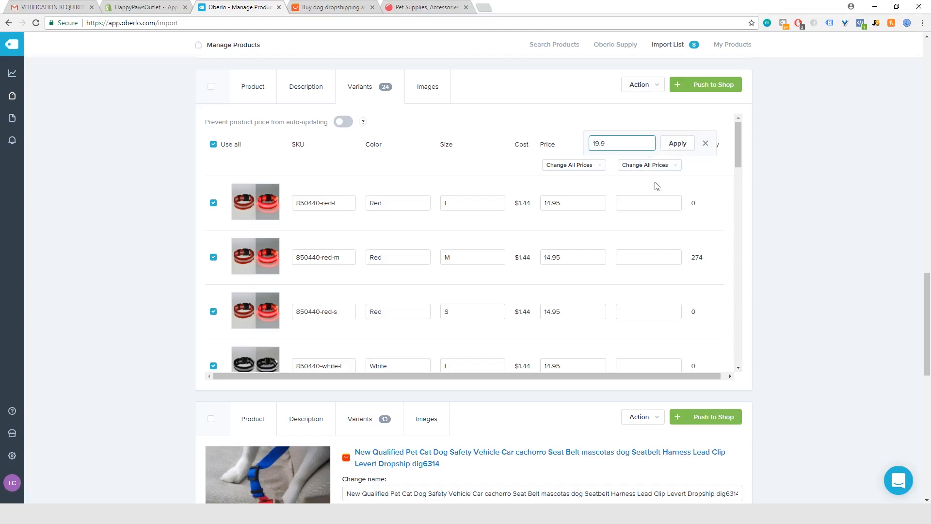
pyautogui.write('5')
pyautogui.click(674, 146)
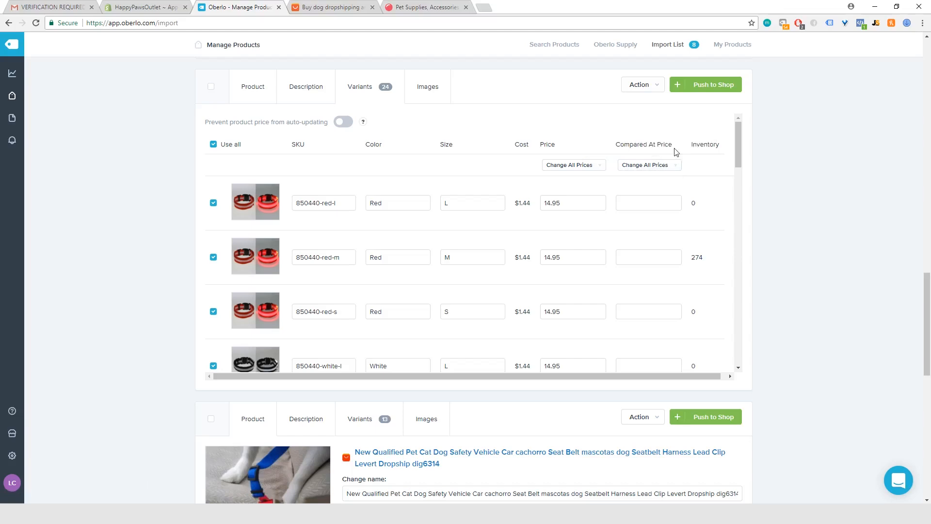
# Set the black XL variant of the dog seat belt harness to a price of 14.95 and a compared-at price of 24.95.
pyautogui.scroll(-20, 557, 211)
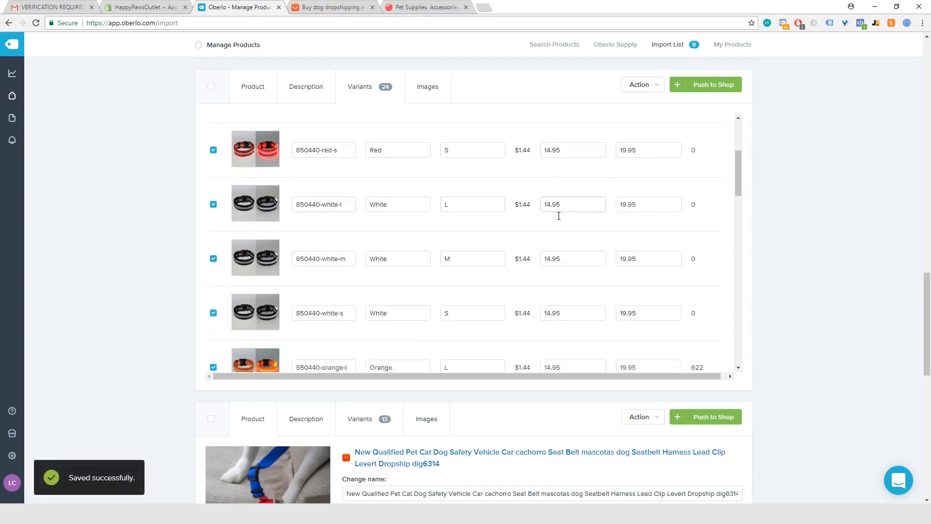
pyautogui.scroll(-7, 500, 329)
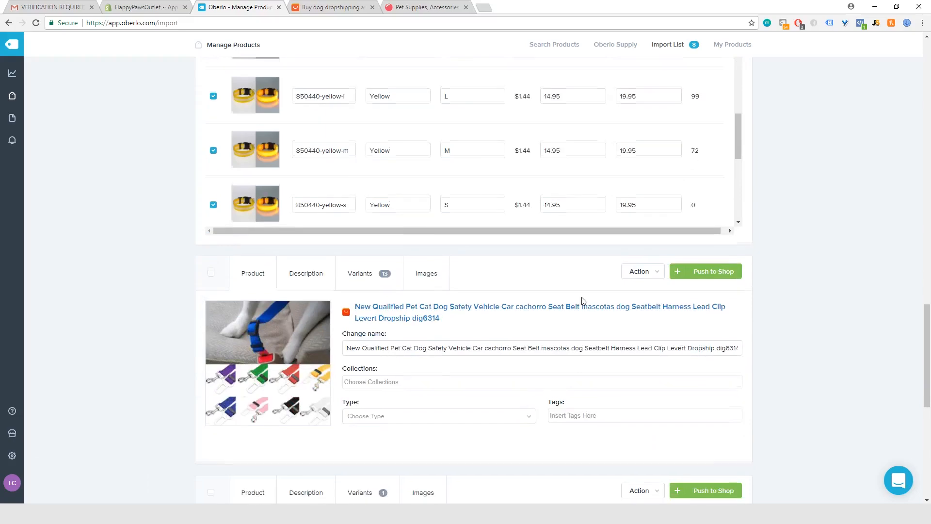
pyautogui.click(347, 84)
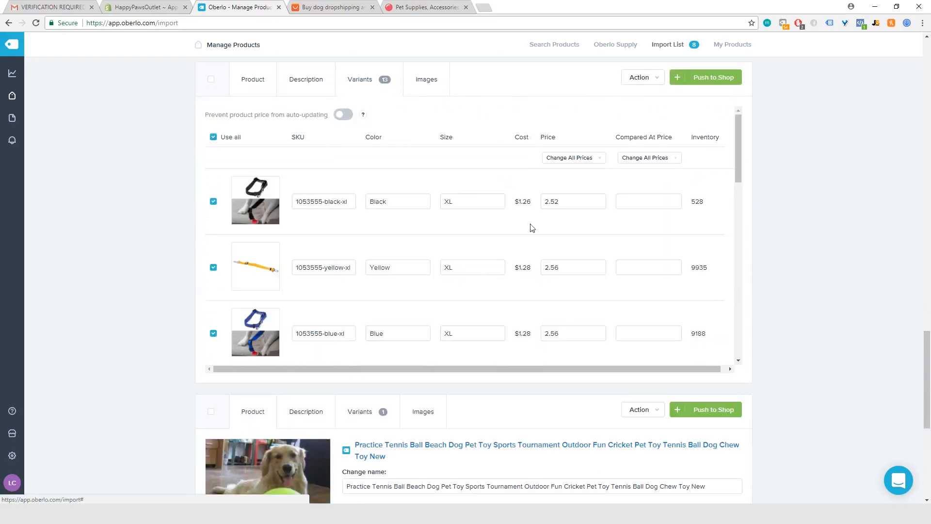
pyautogui.click(562, 203)
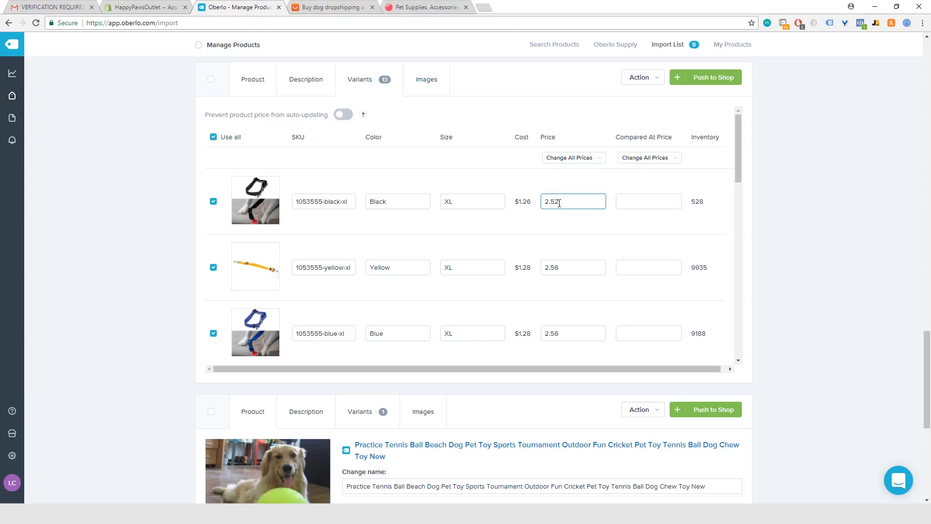
pyautogui.press('BackSpace')
pyautogui.press('BackSpace')
pyautogui.press('BackSpace')
pyautogui.write('4.95')
pyautogui.press('Tab')
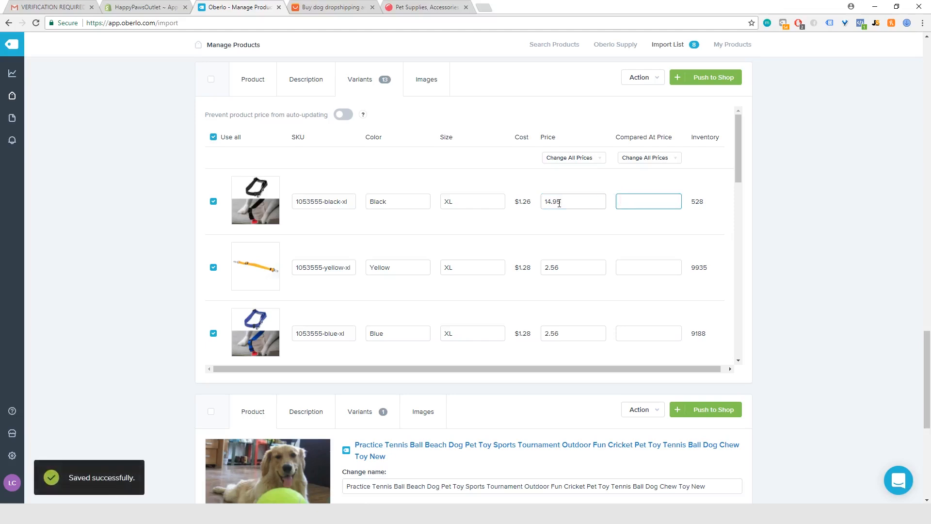
pyautogui.write('24.95')
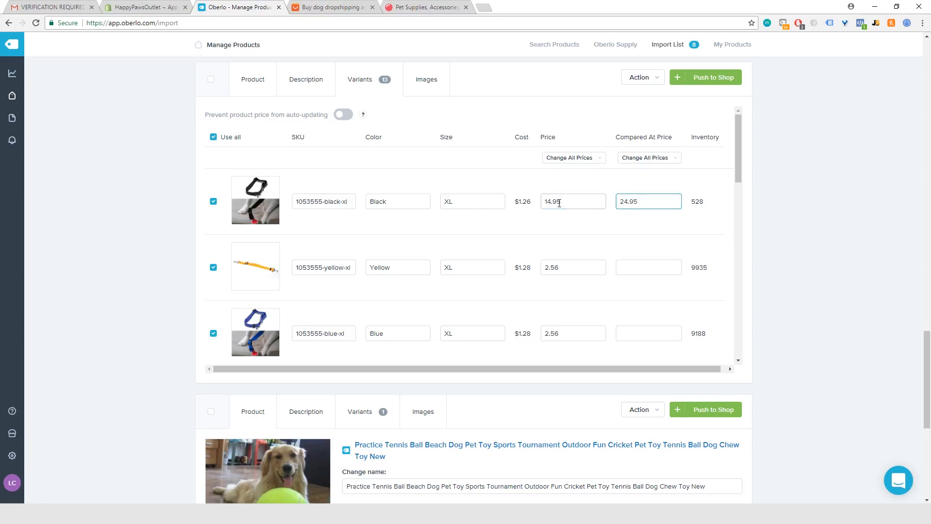
# Set the price of all dog seat belt harness variants to 14.95.
pyautogui.click(586, 158)
pyautogui.click(586, 170)
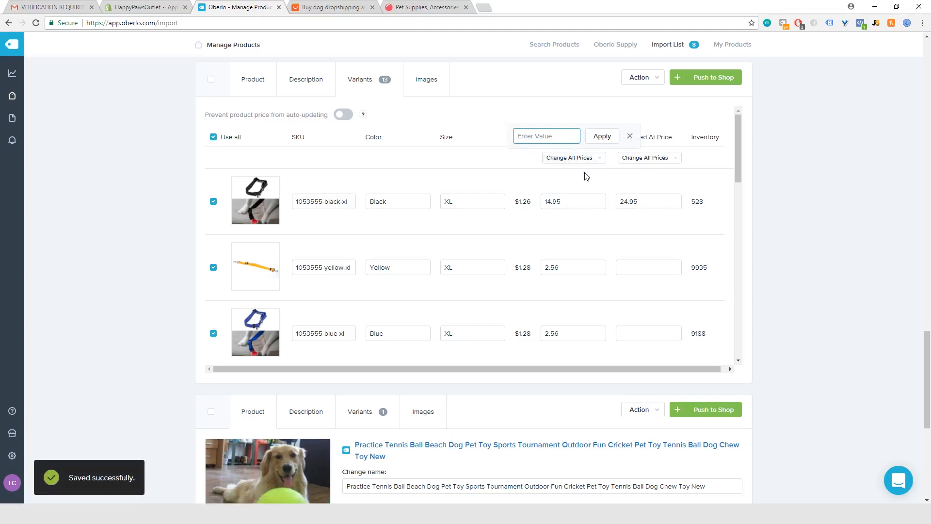
pyautogui.write('14.9')
pyautogui.write('5')
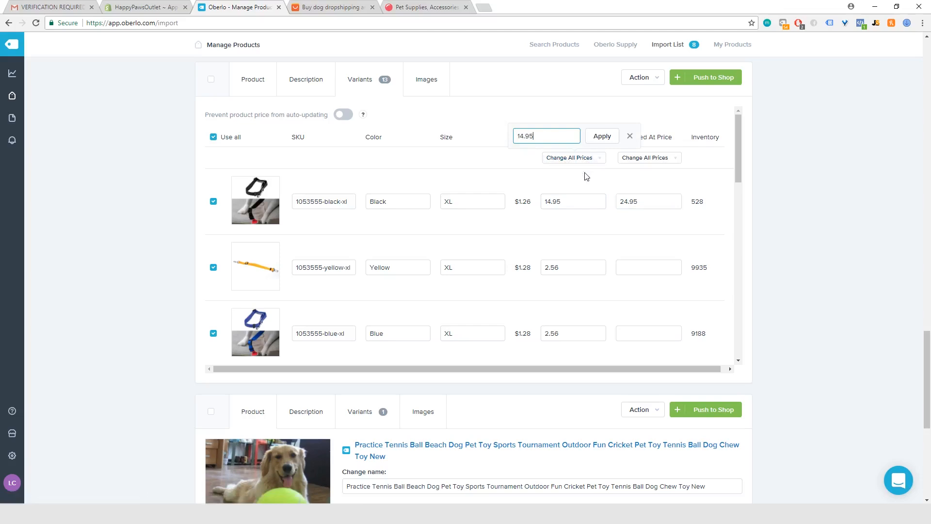
pyautogui.click(600, 136)
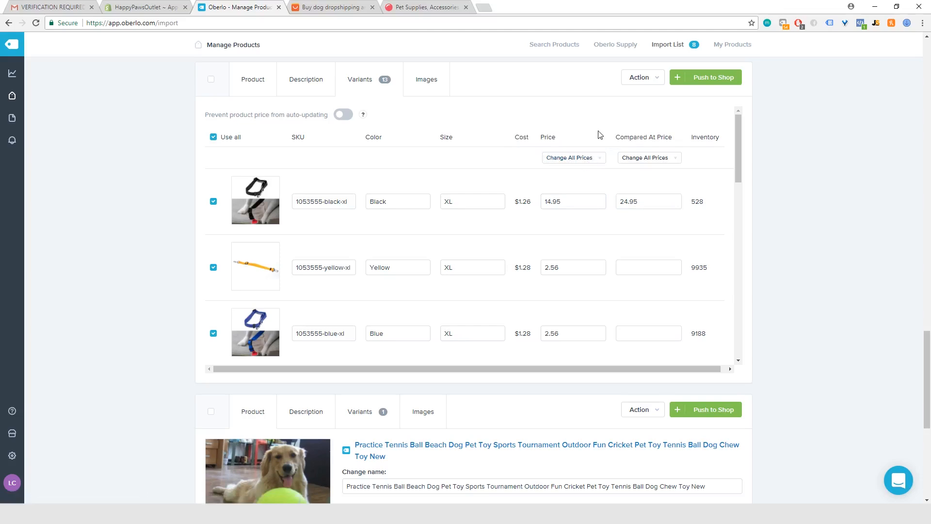
# Set the compared-at price of all dog seat belt harness variants to 24.95.
pyautogui.click(644, 157)
pyautogui.click(635, 171)
pyautogui.write('24.95')
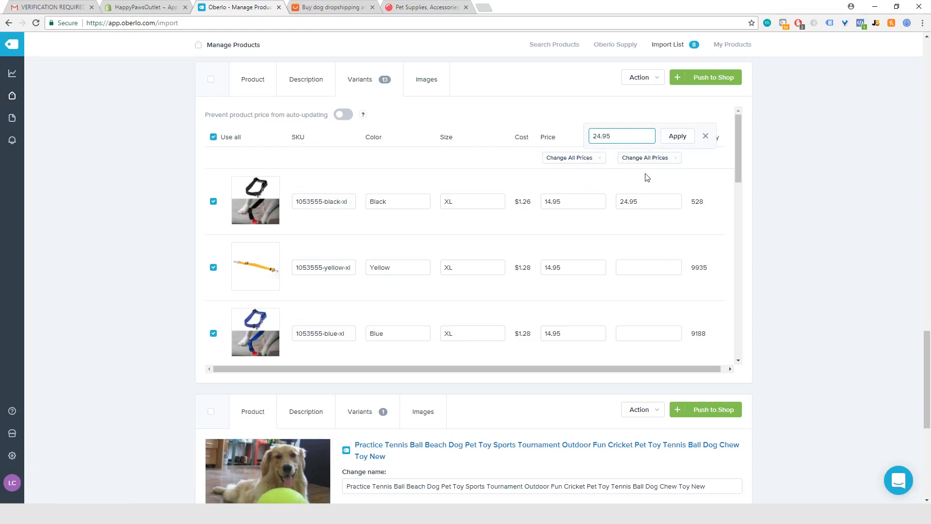
pyautogui.click(678, 136)
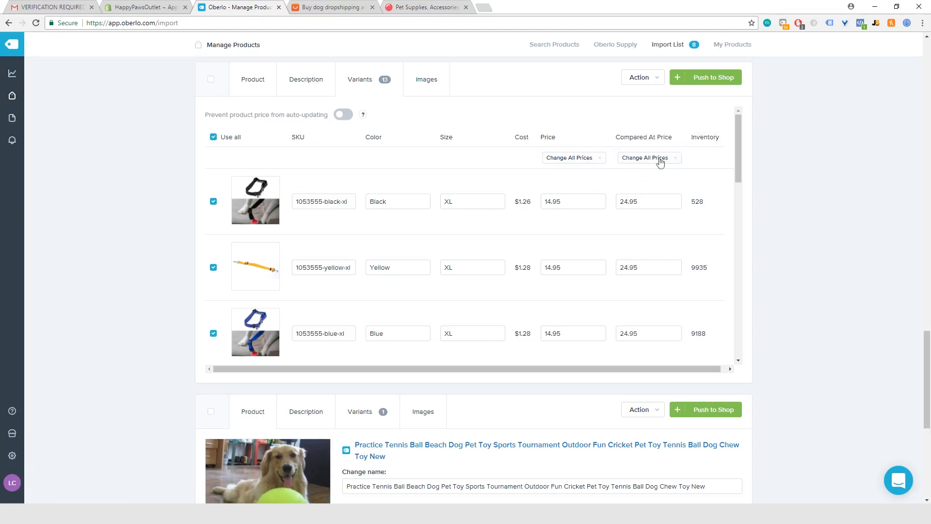
# Check the seat belt harness's variant prices, description and product details.
pyautogui.scroll(-7, 603, 231)
pyautogui.scroll(-5, 605, 231)
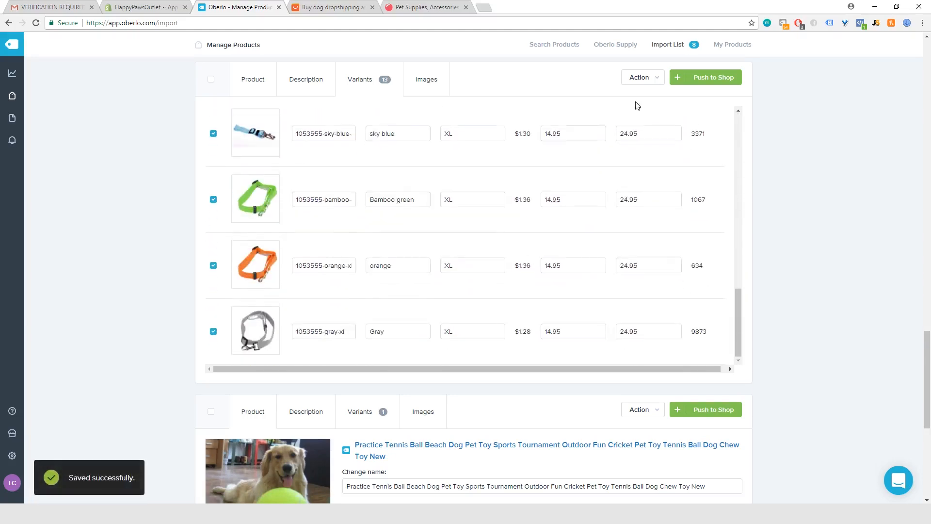
pyautogui.click(304, 84)
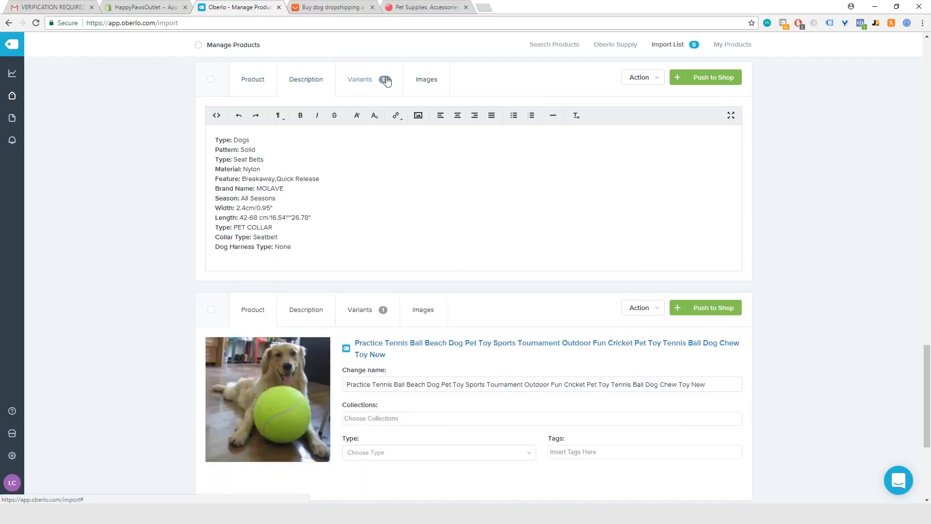
pyautogui.click(370, 85)
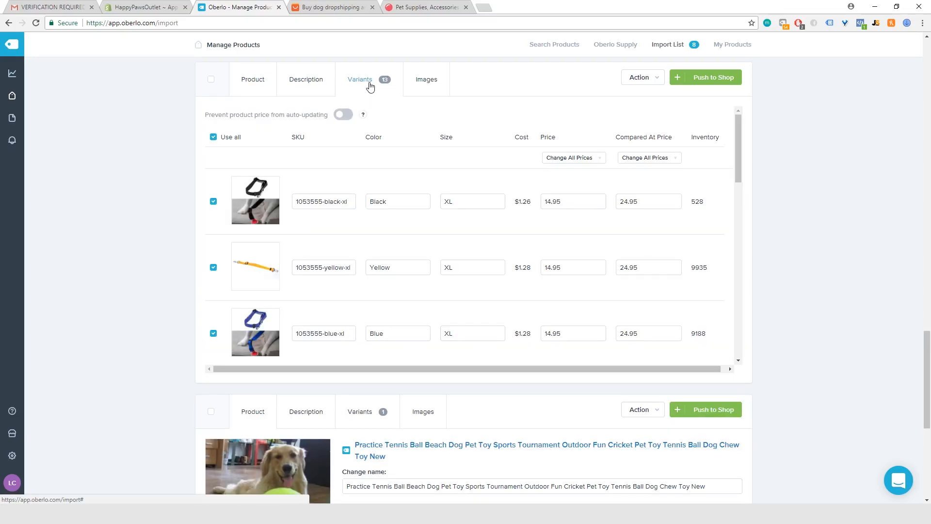
pyautogui.click(260, 91)
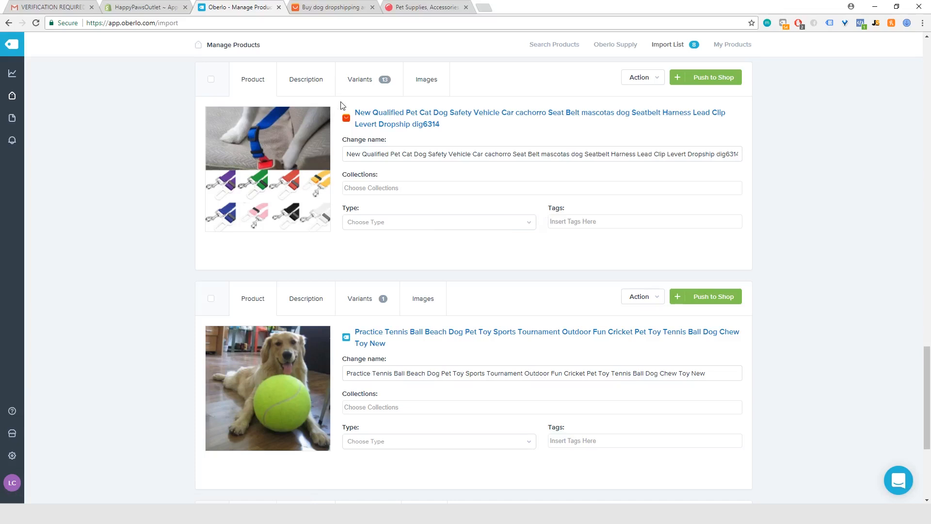
pyautogui.click(363, 79)
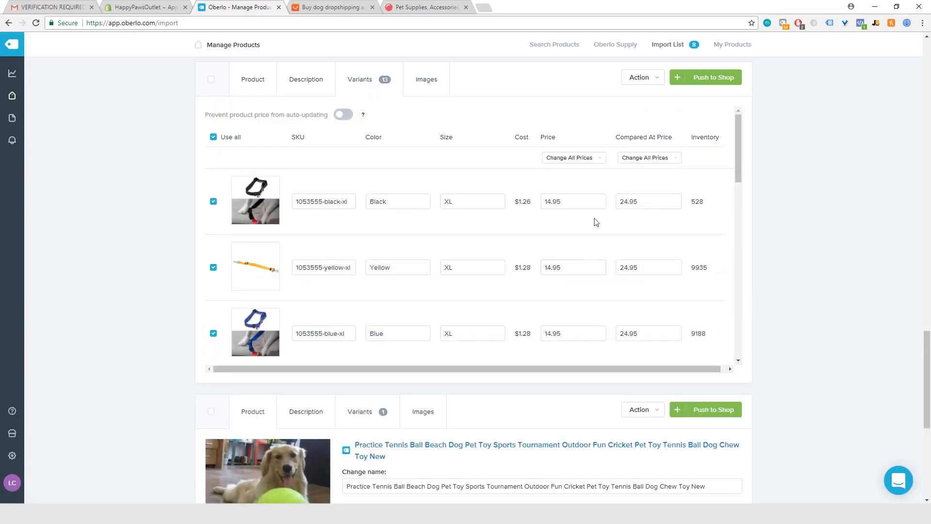
pyautogui.scroll(-10, 628, 257)
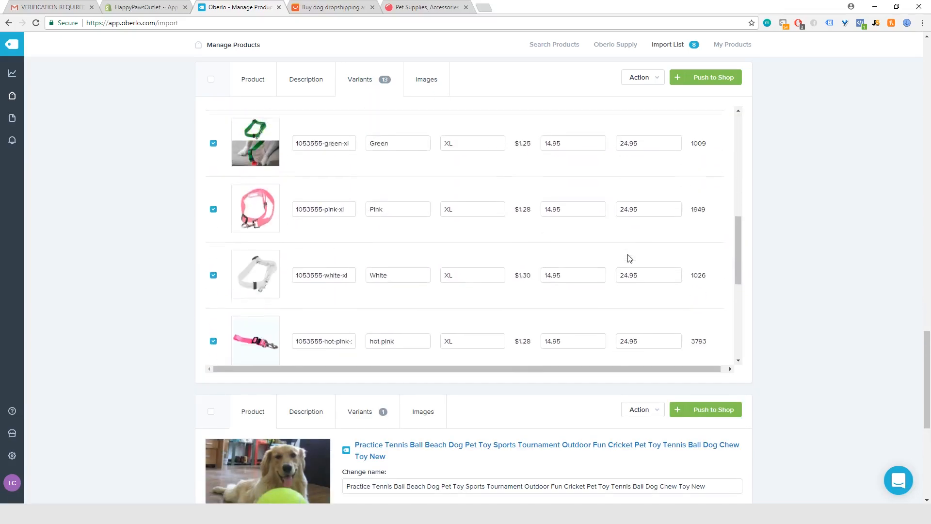
pyautogui.scroll(-6, 628, 257)
pyautogui.scroll(7, 628, 232)
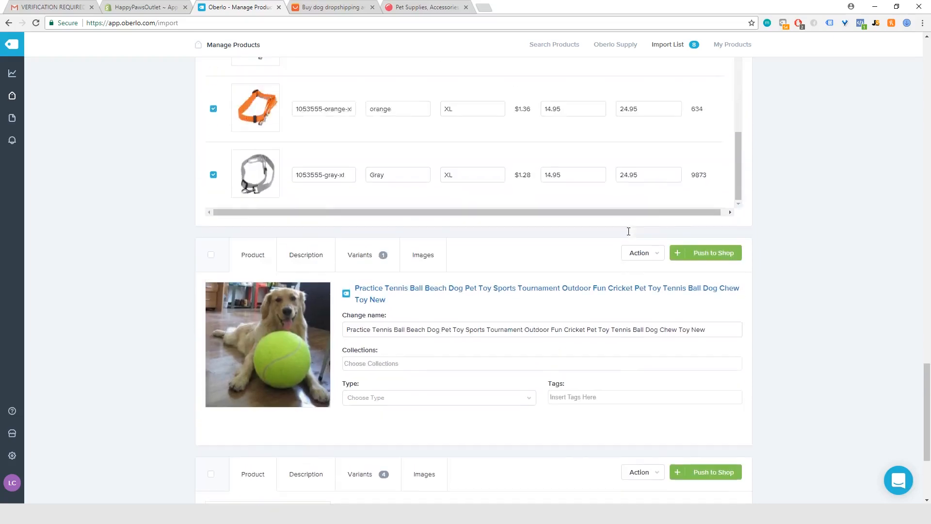
# Set the practice tennis ball's price to 24.95 and its compared-at price to 50.
pyautogui.scroll(-6, 628, 233)
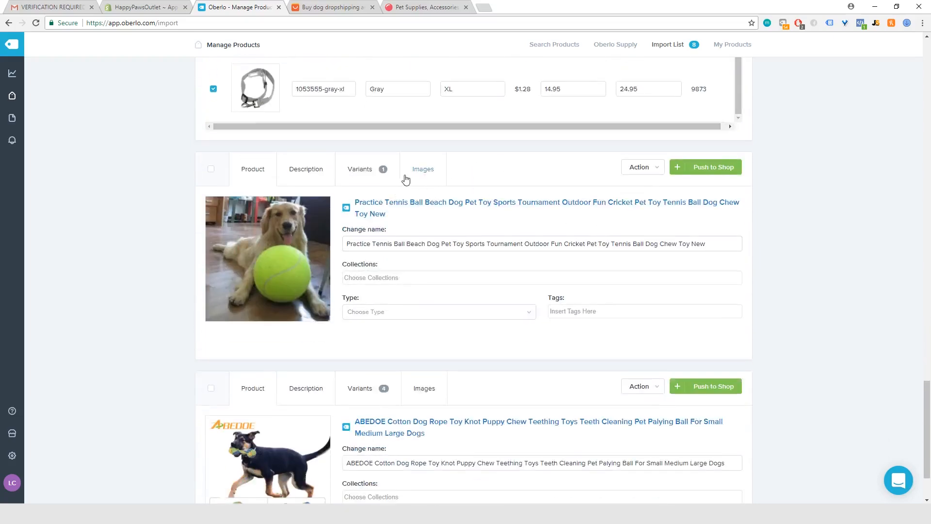
pyautogui.click(368, 177)
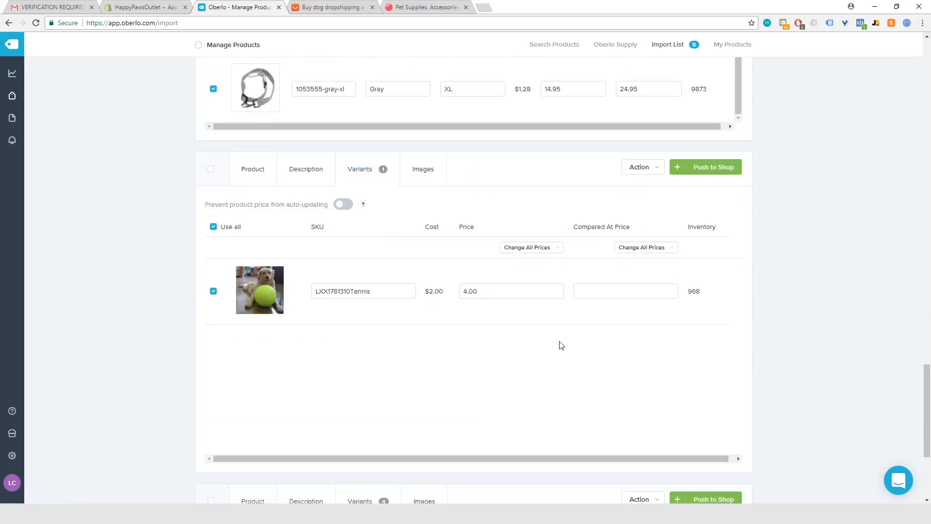
pyautogui.doubleClick(493, 293)
pyautogui.write('24')
pyautogui.press('Tab')
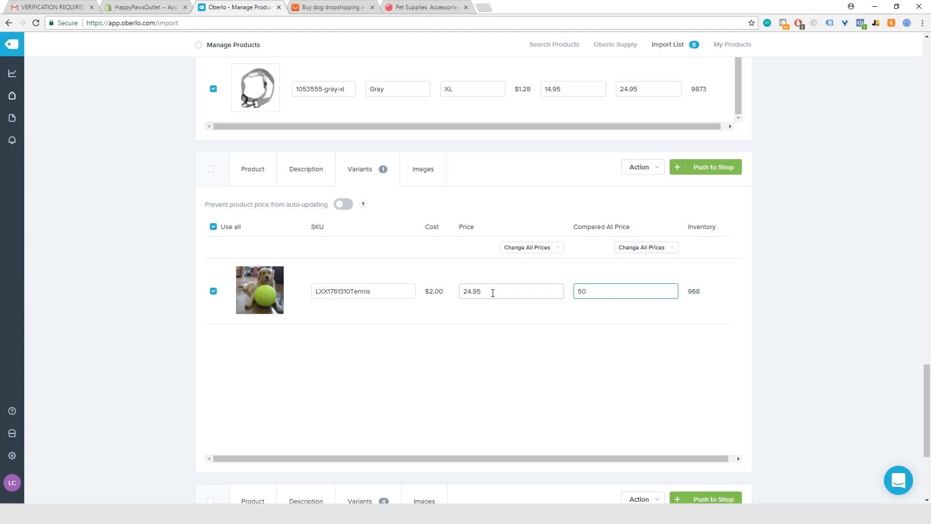
pyautogui.click(557, 335)
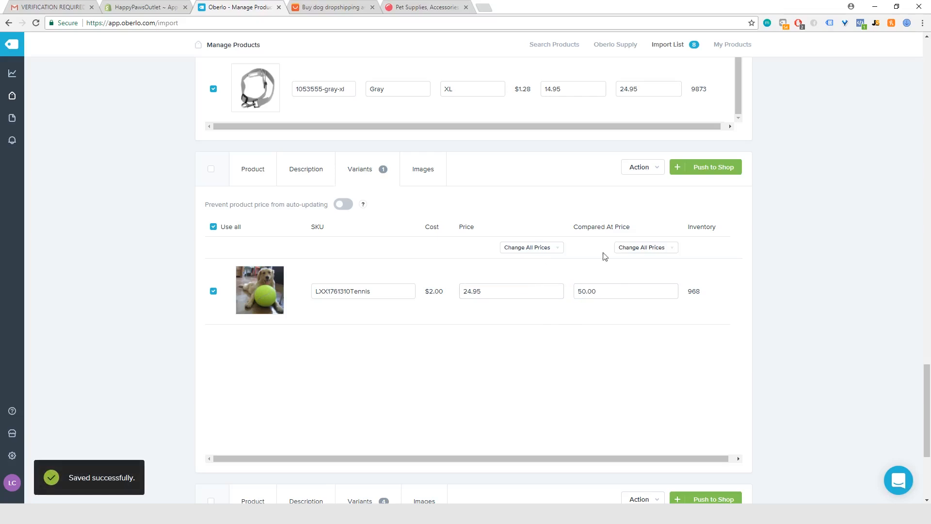
# Open the variants of the ABEDOE cotton dog rope toy.
pyautogui.scroll(-4, 605, 256)
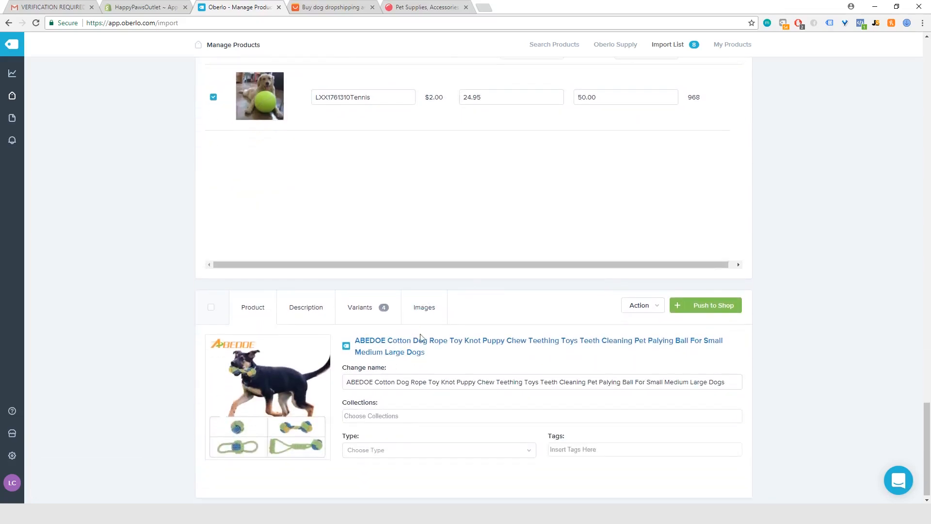
pyautogui.click(359, 314)
pyautogui.scroll(-2, 526, 300)
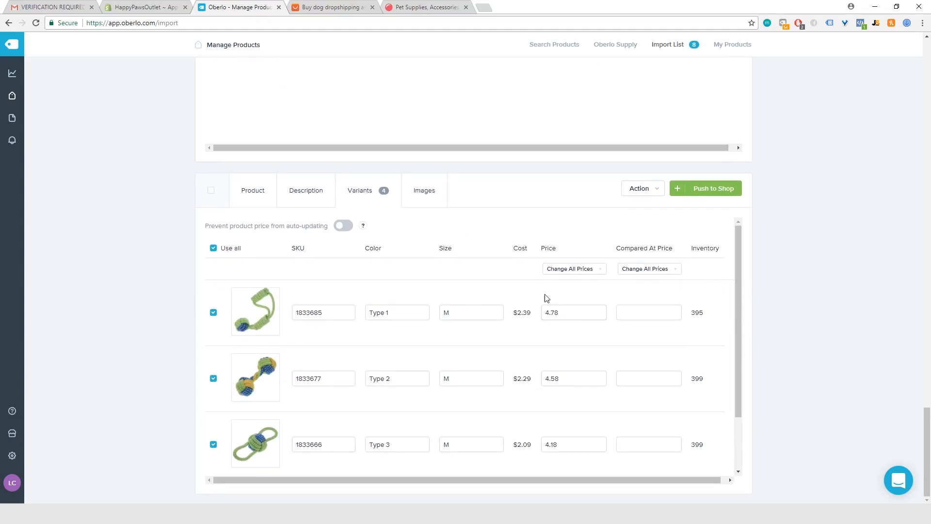
# Set the price of all ABEDOE rope toy variants to 19.95.
pyautogui.click(579, 270)
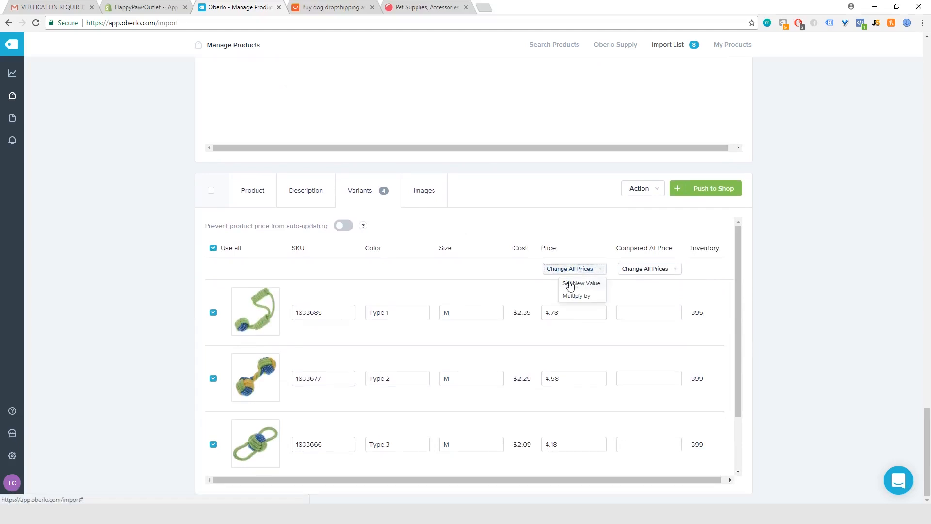
pyautogui.click(571, 285)
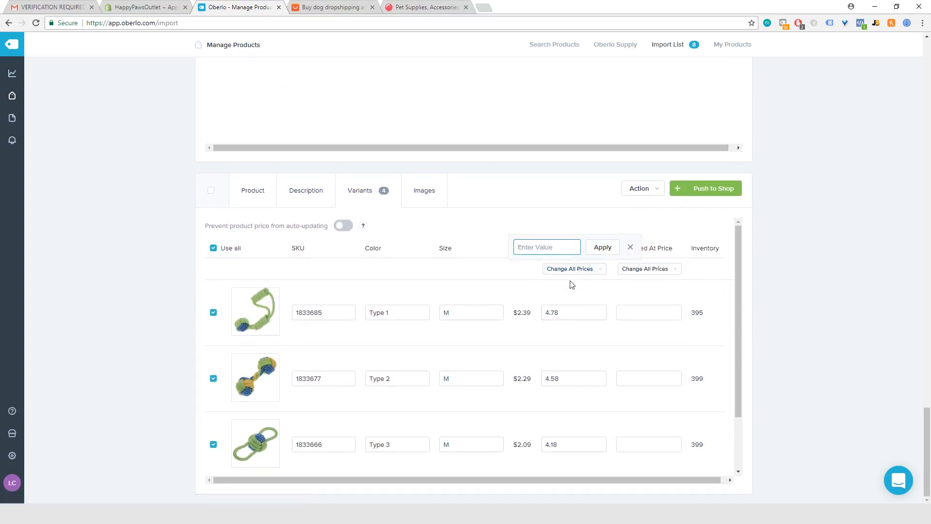
pyautogui.write('19.95')
pyautogui.scroll(-2, 452, 354)
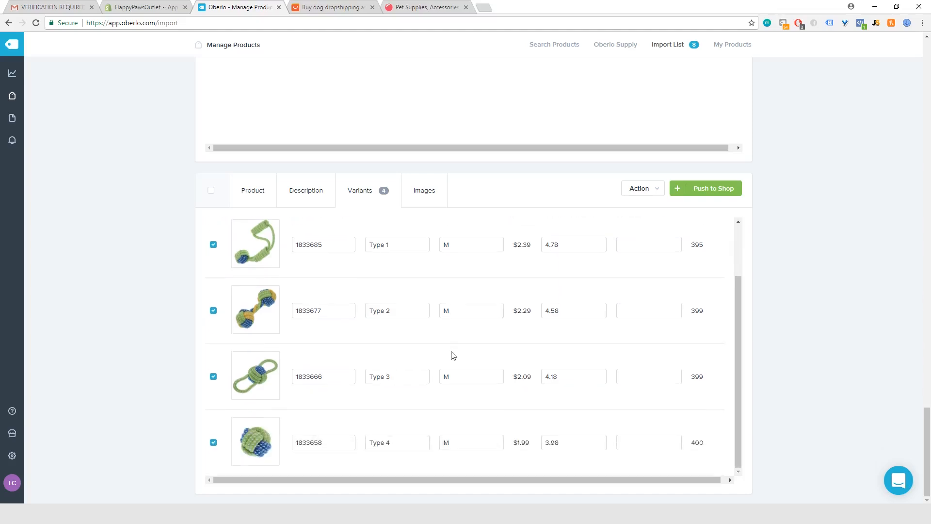
pyautogui.scroll(2, 452, 354)
pyautogui.scroll(-2, 574, 359)
pyautogui.scroll(2, 577, 363)
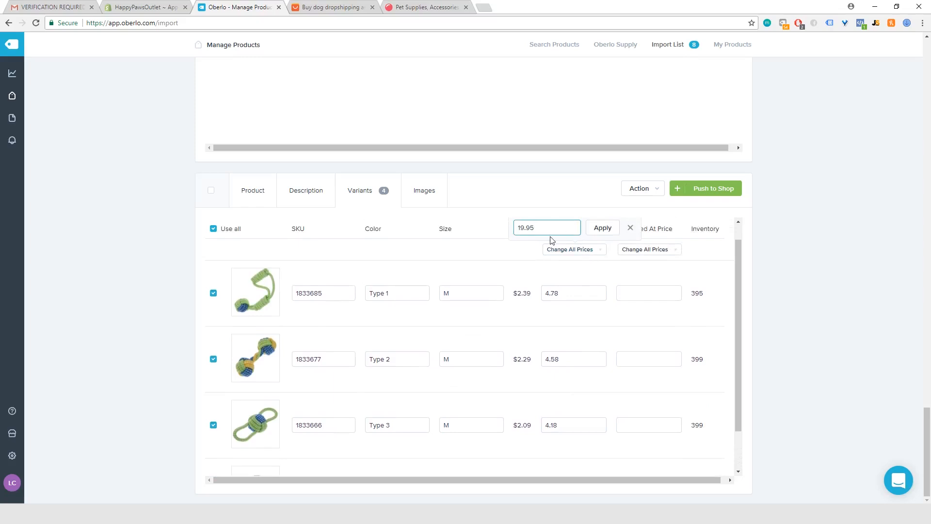
pyautogui.click(604, 231)
# Set the compared-at price of all ABEDOE rope toy variants to 19.95.
pyautogui.click(643, 250)
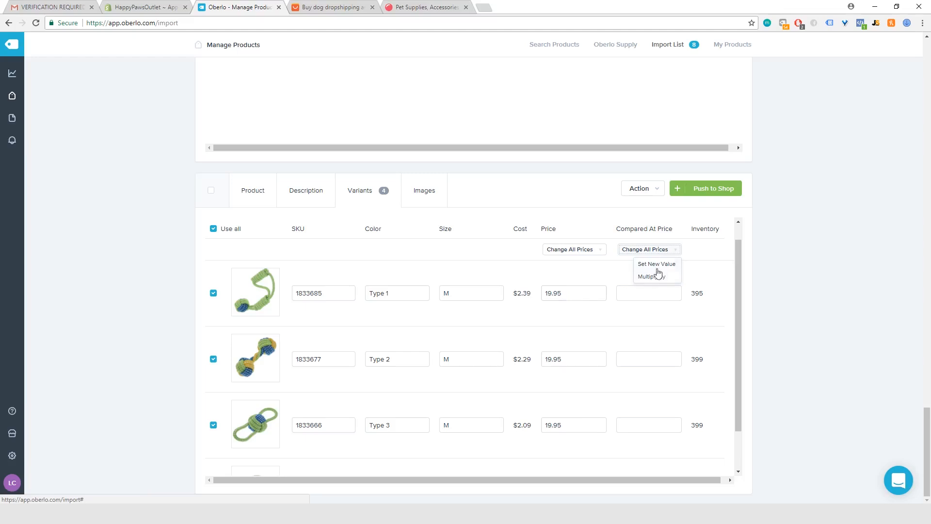
pyautogui.click(660, 265)
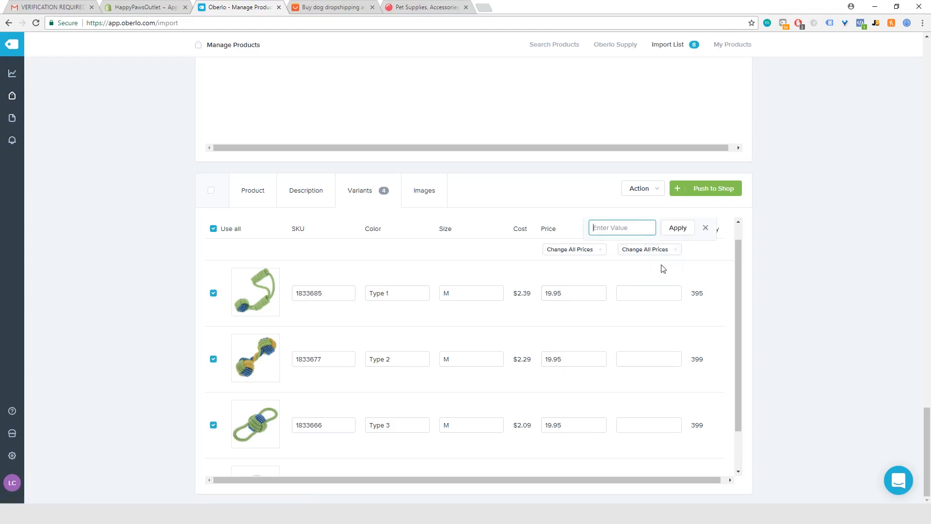
pyautogui.write('19.95')
pyautogui.click(677, 228)
# Set the price of all ABEDOE rope toy variants to 14.95.
pyautogui.click(589, 252)
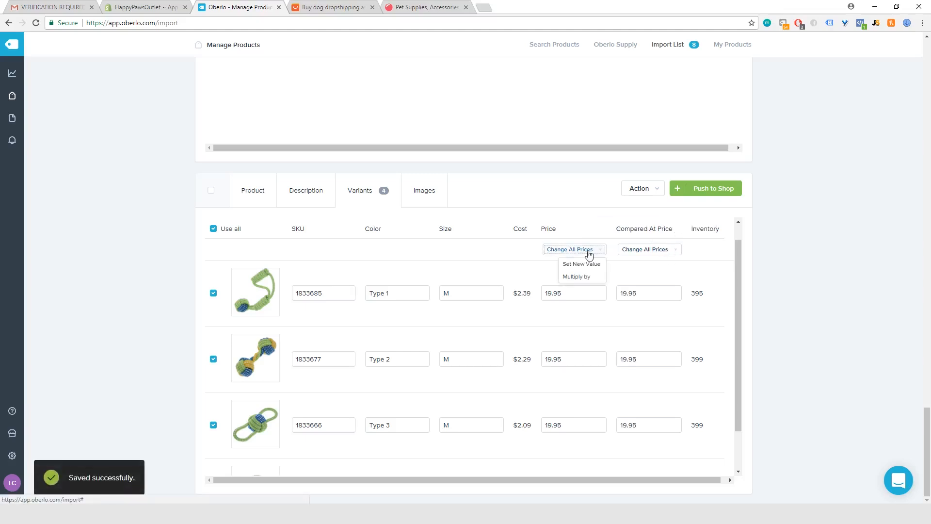
pyautogui.click(582, 264)
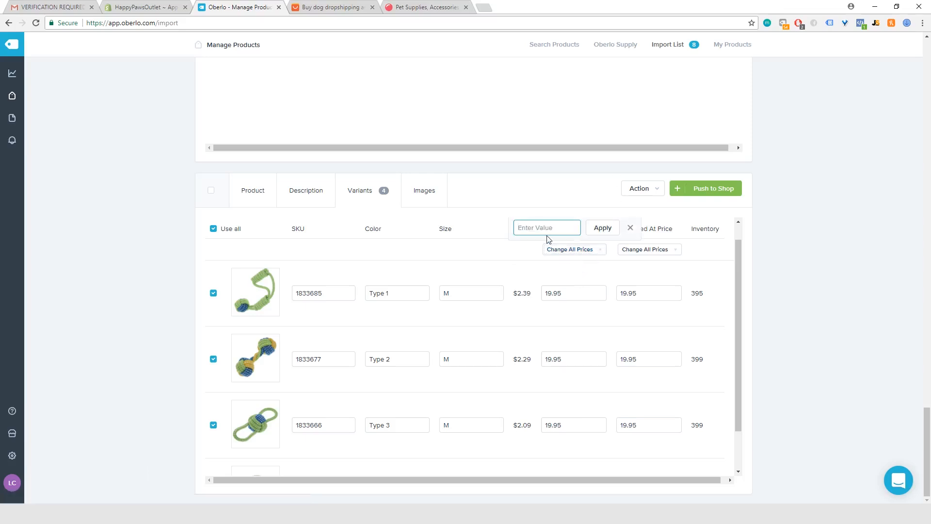
pyautogui.write('14.95')
pyautogui.click(604, 228)
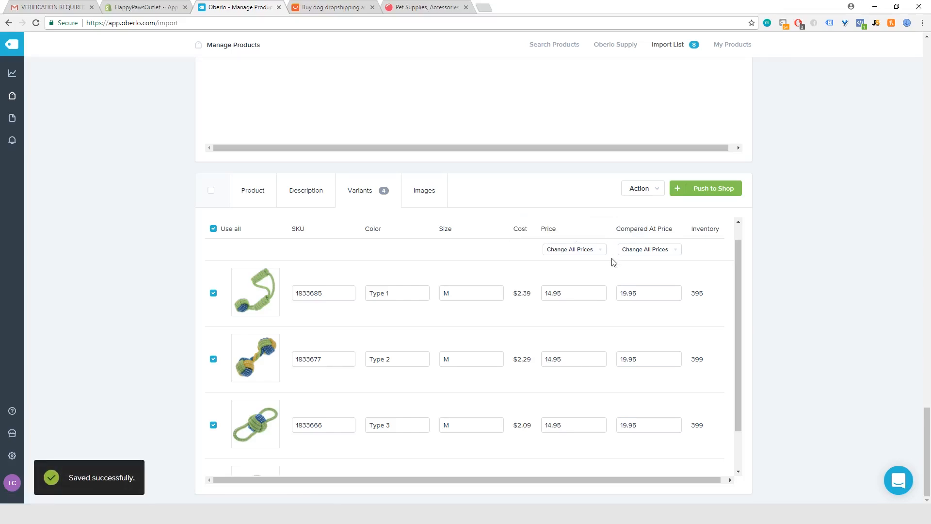
# Review the prices and compared-at prices of all products throughout the import list.
pyautogui.scroll(-1, 607, 269)
pyautogui.scroll(8, 509, 353)
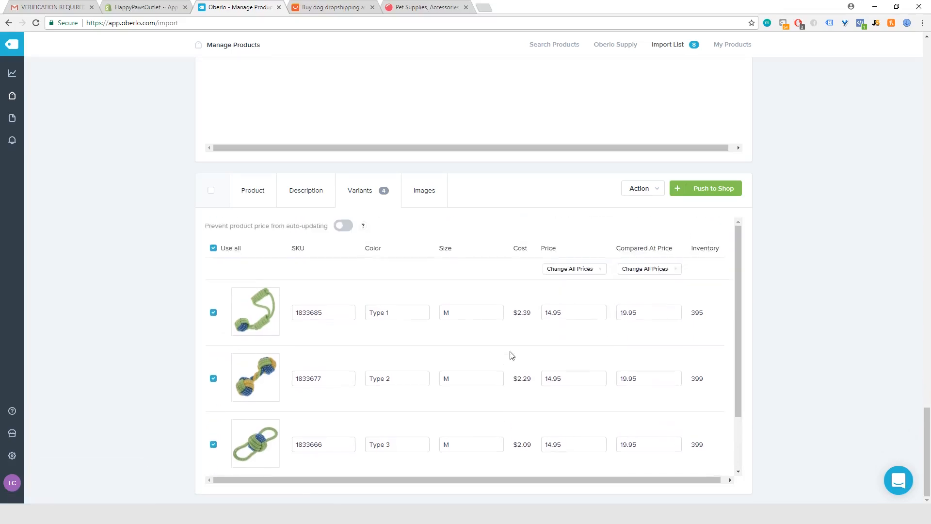
pyautogui.scroll(20, 512, 355)
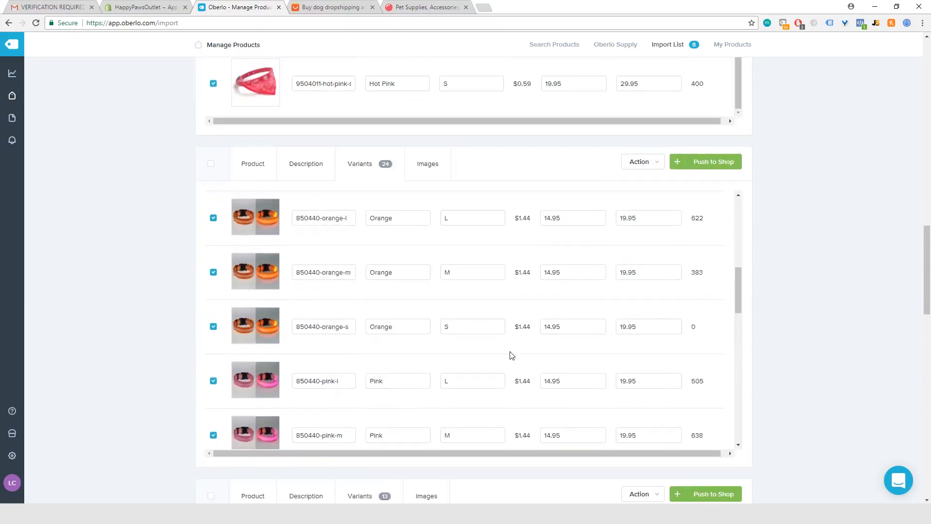
pyautogui.scroll(10, 512, 355)
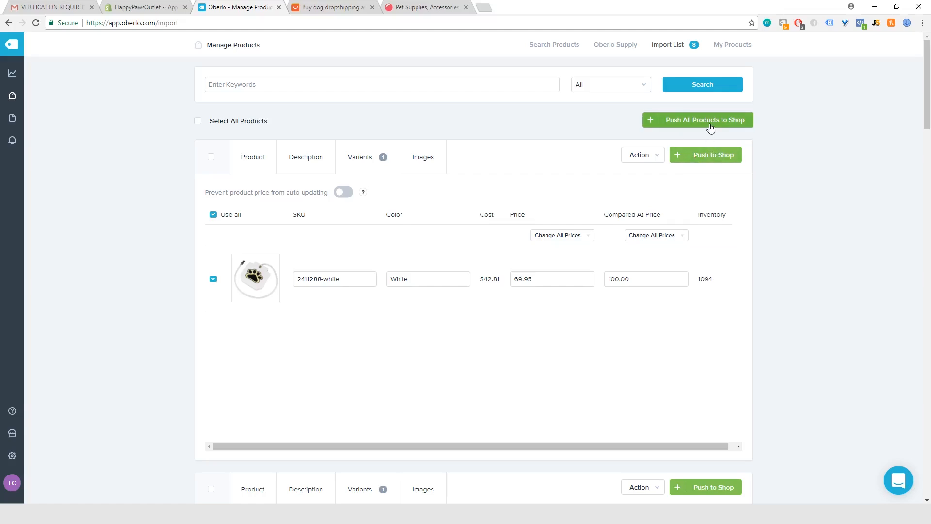
pyautogui.scroll(-15, 597, 232)
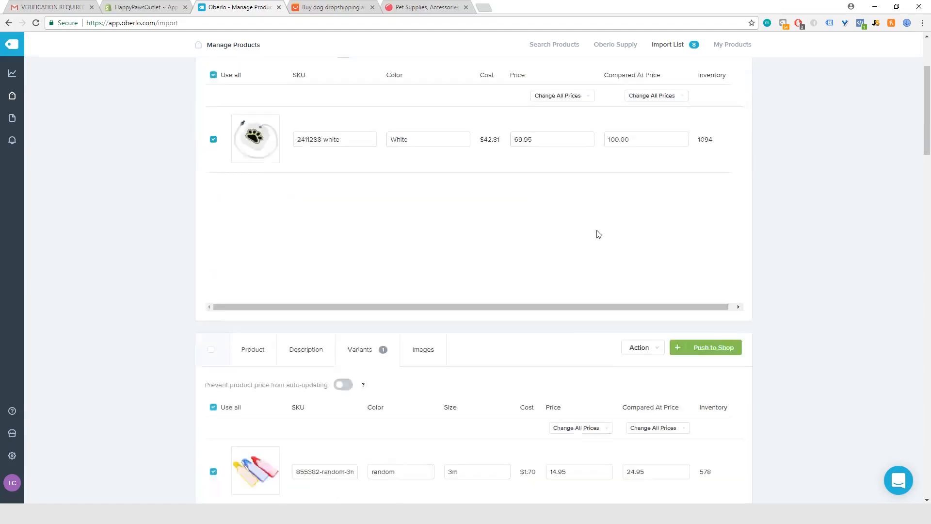
pyautogui.scroll(-19, 776, 358)
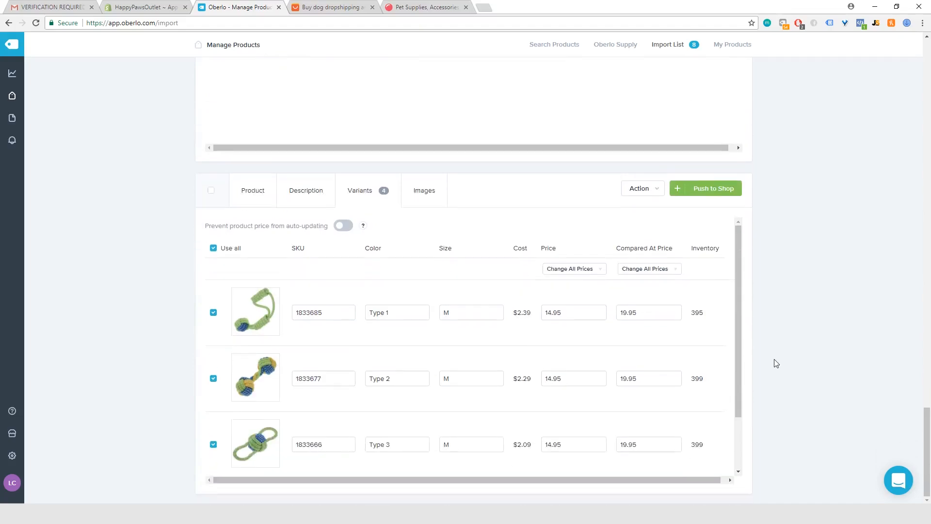
# Push all products in the import list to the shop and confirm the push.
pyautogui.scroll(20, 775, 360)
pyautogui.scroll(10, 773, 359)
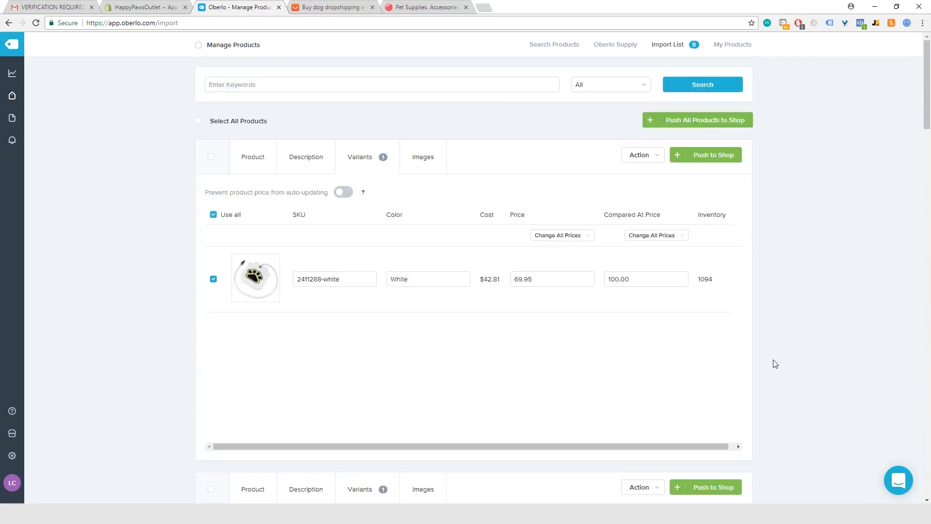
pyautogui.click(703, 122)
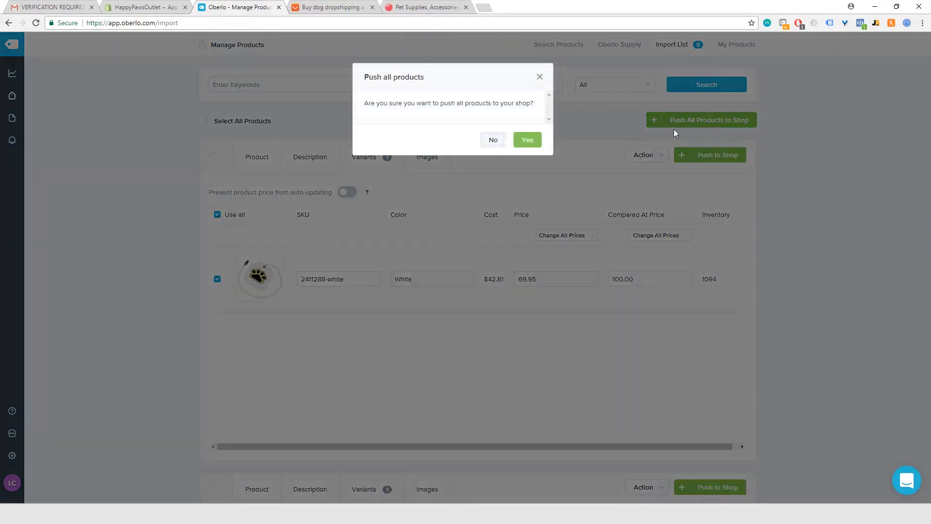
pyautogui.click(534, 141)
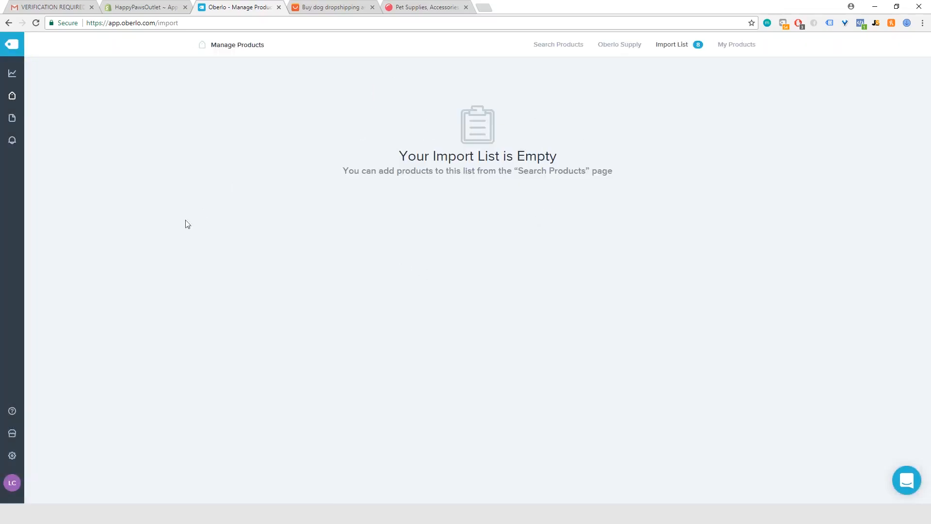
# Open the list of products pushed to the shop in Oberlo and look through all of them.
pyautogui.moveTo(11, 97)
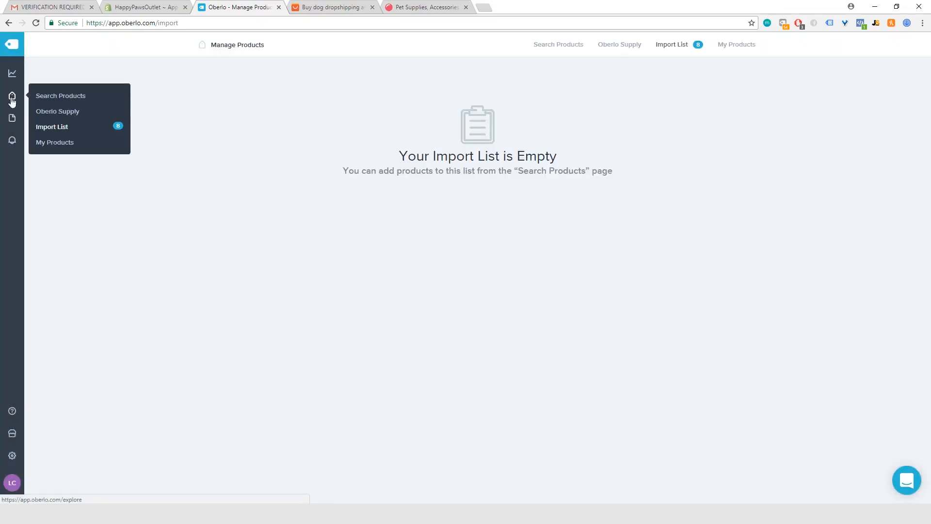
pyautogui.click(51, 142)
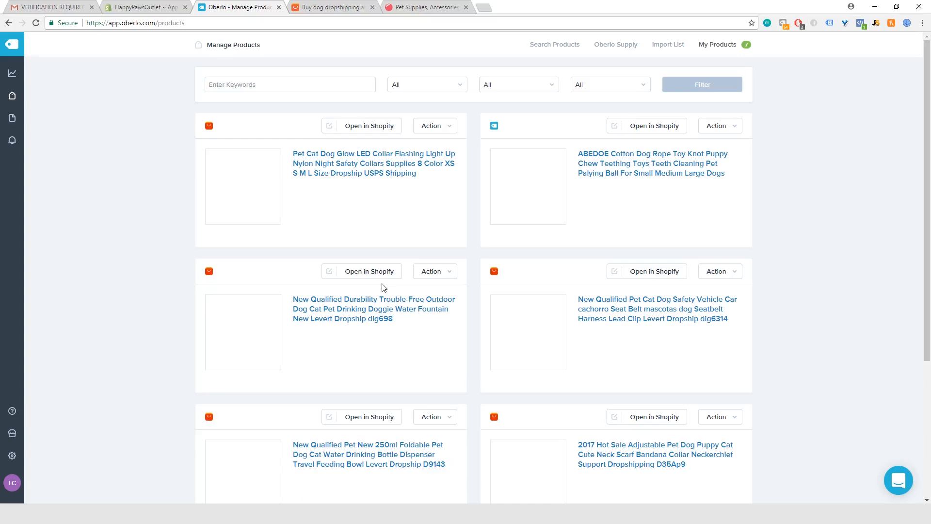
pyautogui.scroll(-4, 617, 292)
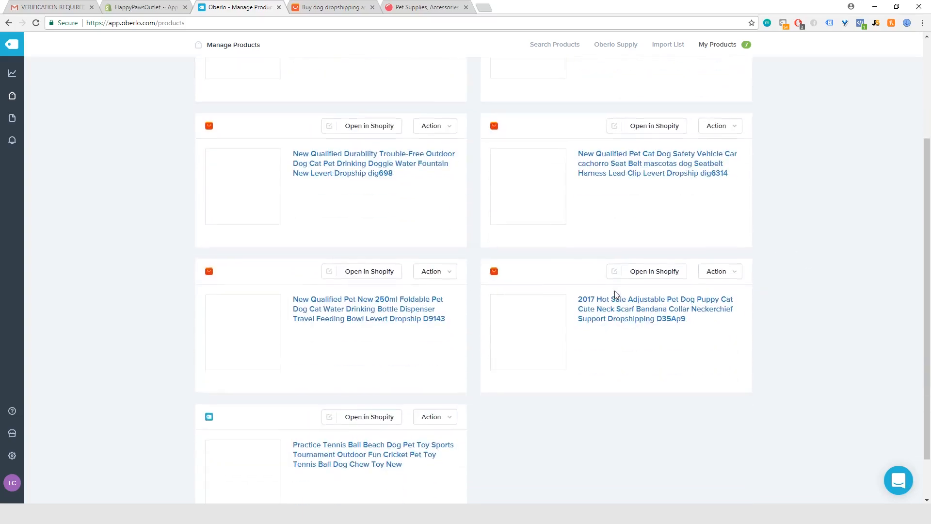
pyautogui.scroll(4, 615, 295)
pyautogui.scroll(-4, 615, 294)
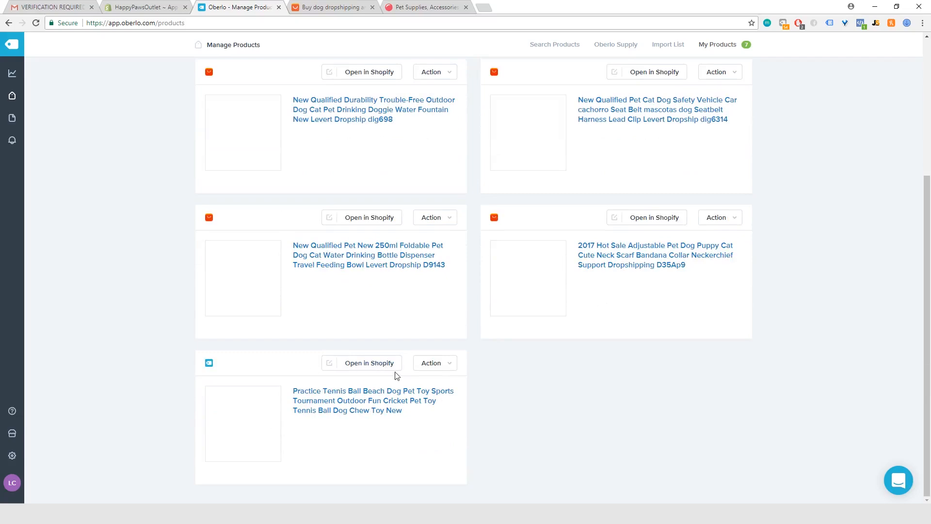
pyautogui.scroll(4, 266, 189)
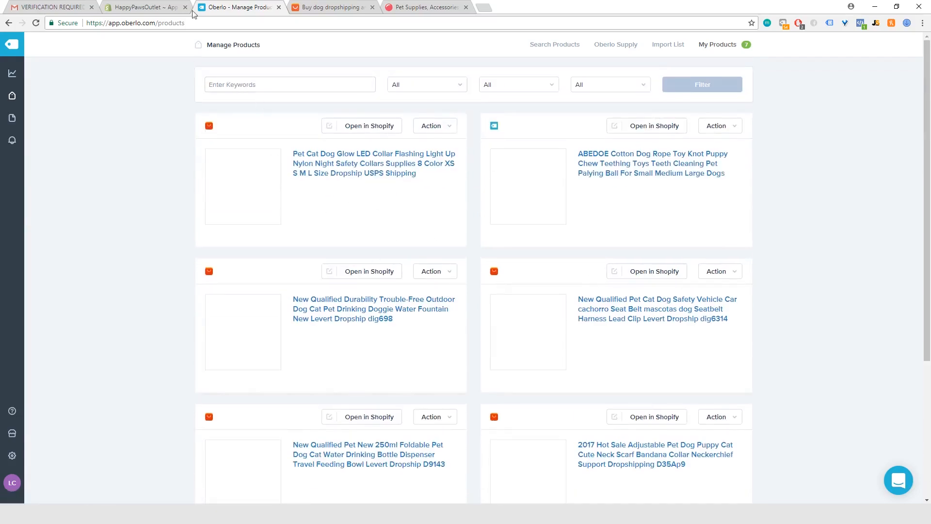
# Switch to the Shopify admin, open the 2017 Hot Sale bandana collar from the product list and examine its description, images and variants.
pyautogui.click(141, 9)
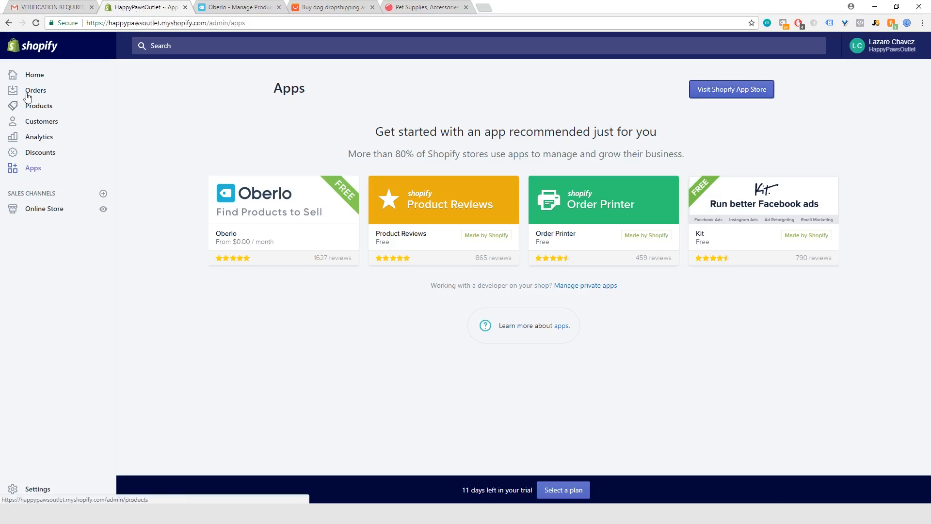
pyautogui.click(42, 112)
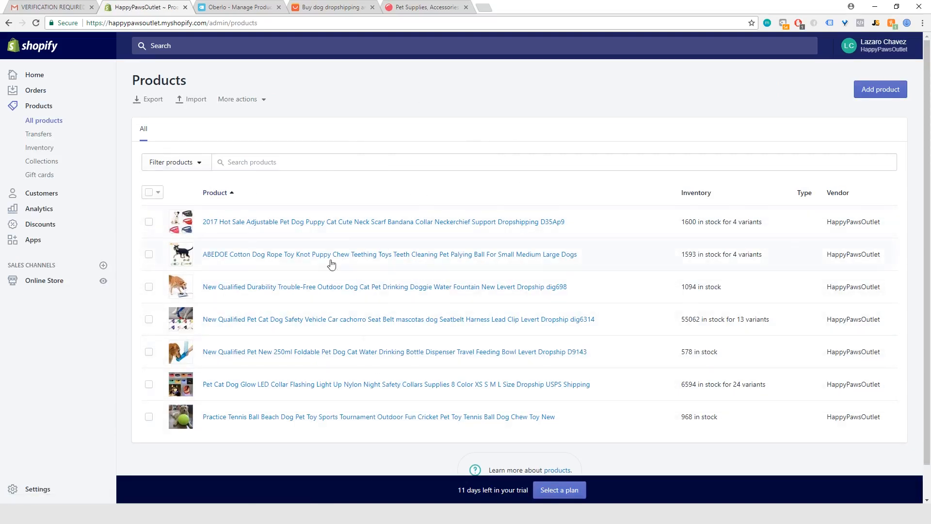
pyautogui.click(455, 225)
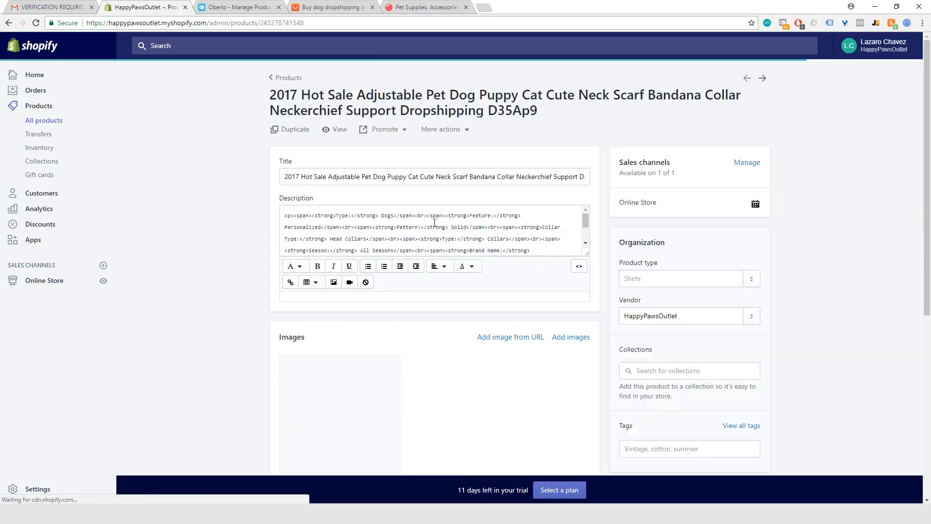
pyautogui.scroll(-8, 205, 216)
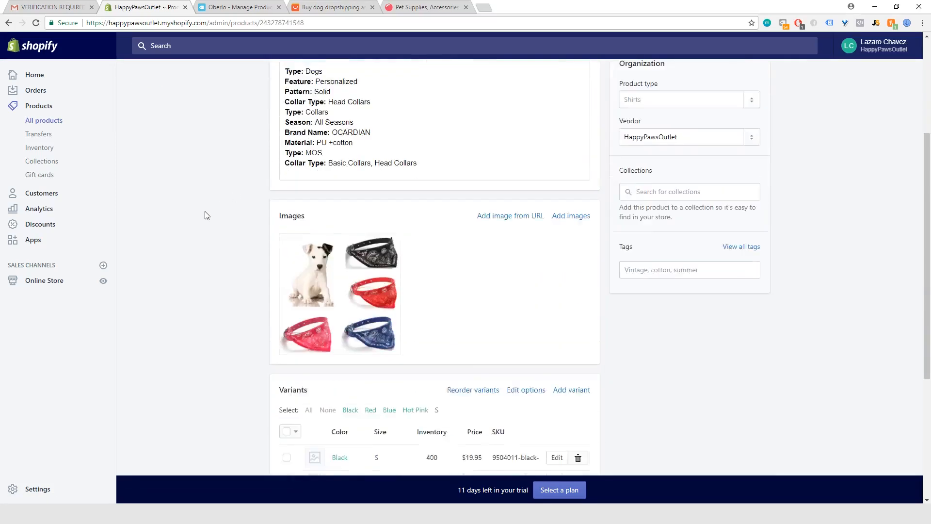
pyautogui.scroll(5, 207, 215)
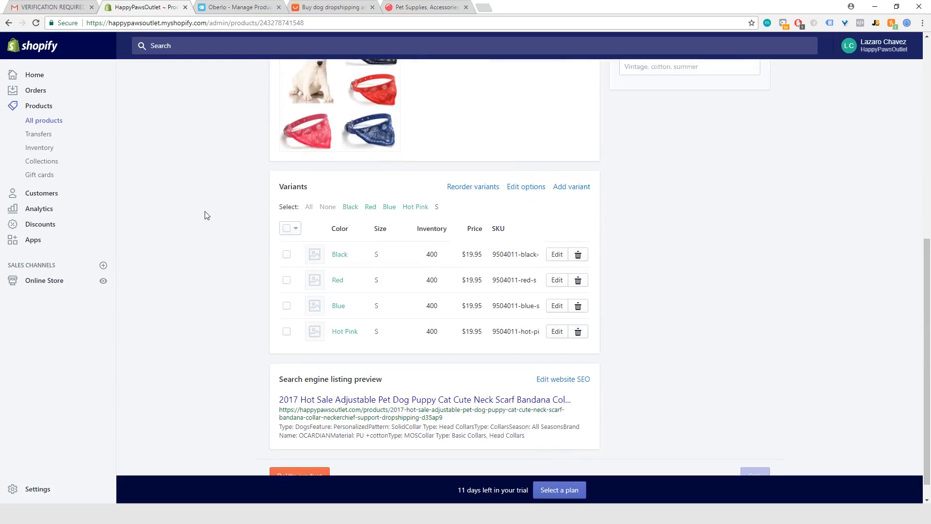
pyautogui.scroll(-5, 207, 215)
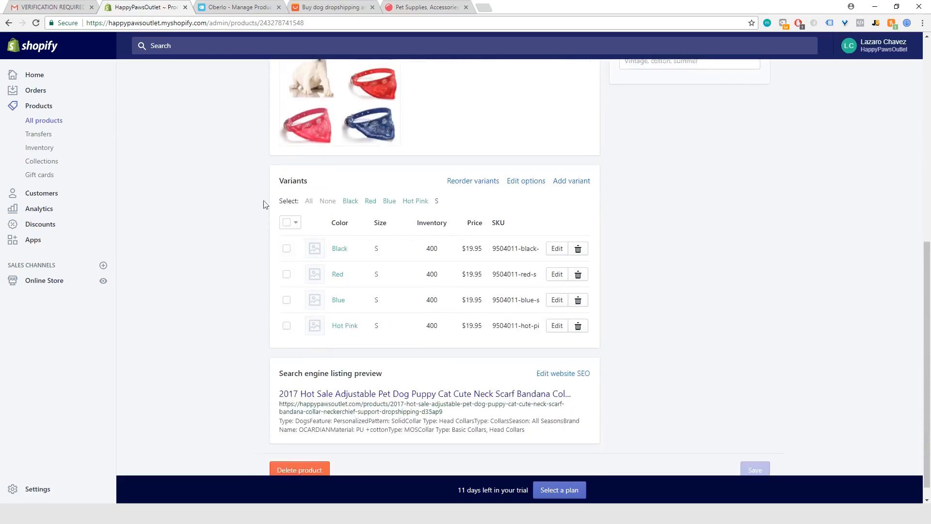
pyautogui.scroll(4, 519, 239)
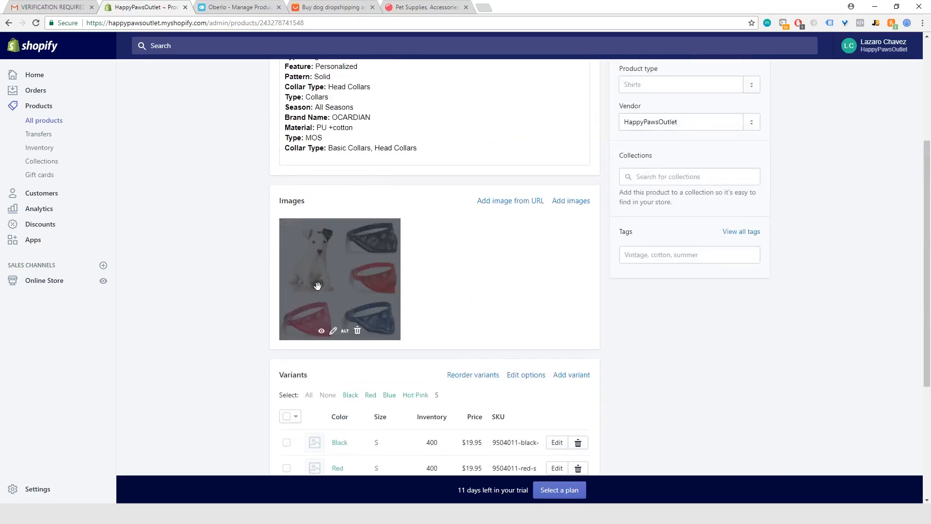
pyautogui.scroll(-4, 312, 277)
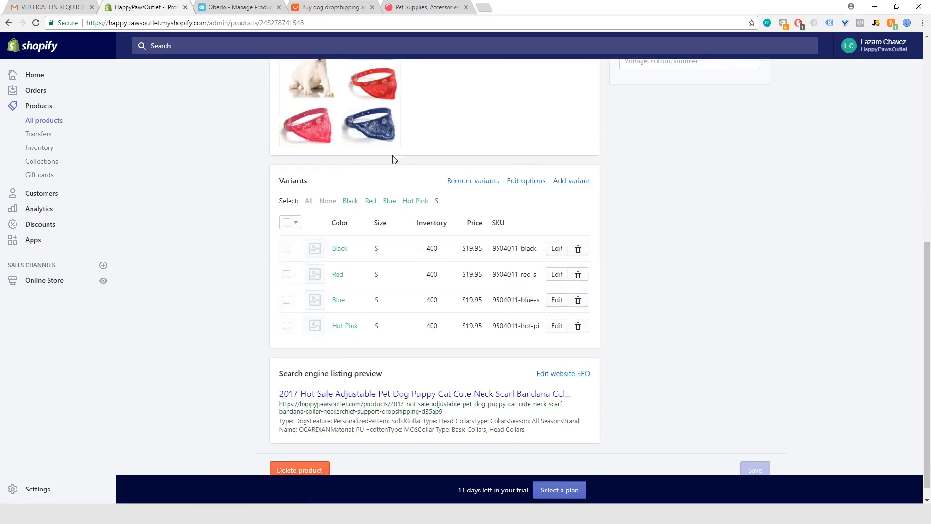
pyautogui.scroll(5, 513, 261)
# Return to Oberlo's product list, reload the page and check the product thumbnails.
pyautogui.click(243, 8)
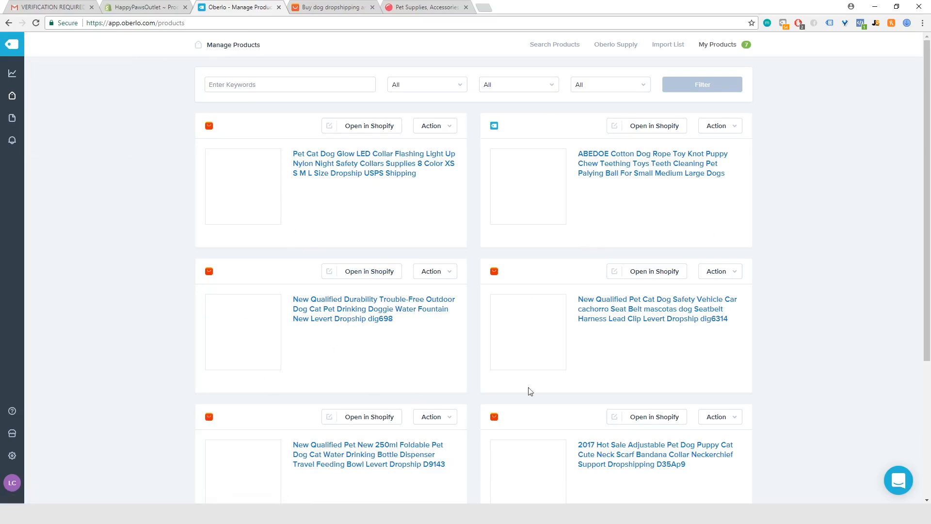
pyautogui.scroll(-3, 577, 322)
pyautogui.scroll(3, 291, 194)
pyautogui.click(35, 23)
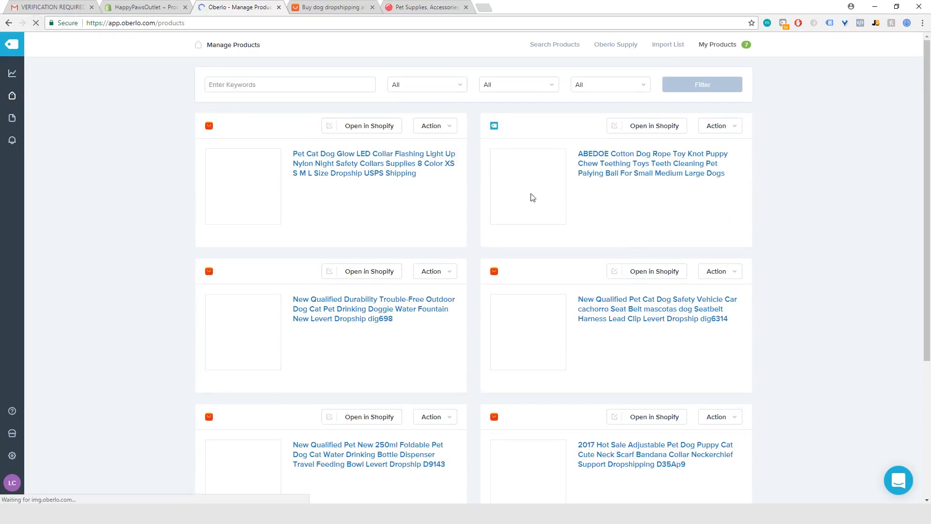
pyautogui.scroll(-3, 438, 421)
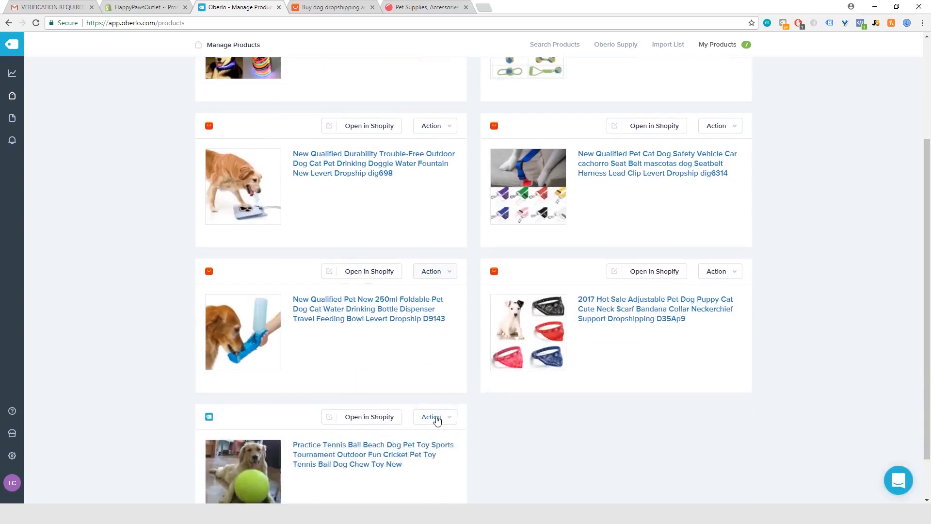
# Go back to the bandana collar's product page in Shopify and review its description, image and variant prices again.
pyautogui.click(130, 3)
pyautogui.scroll(3, 325, 297)
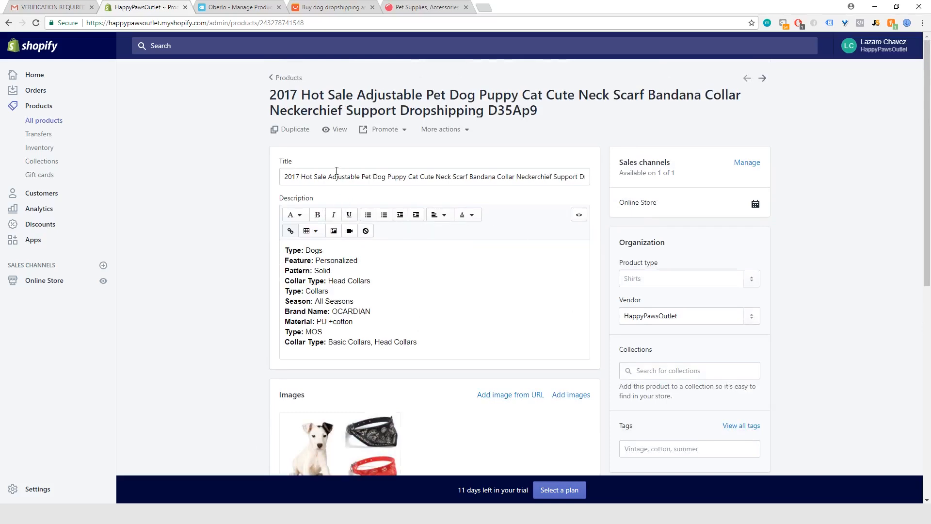
pyautogui.scroll(-3, 407, 410)
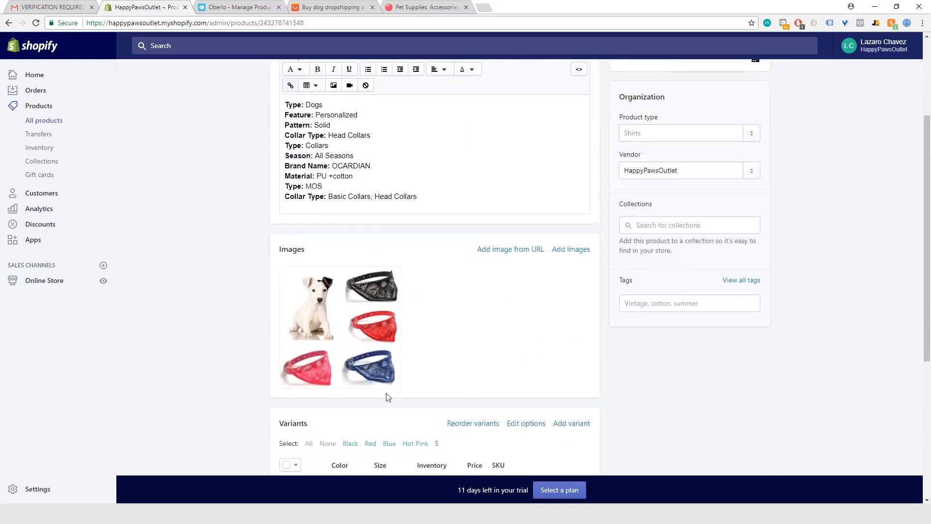
pyautogui.scroll(-5, 562, 349)
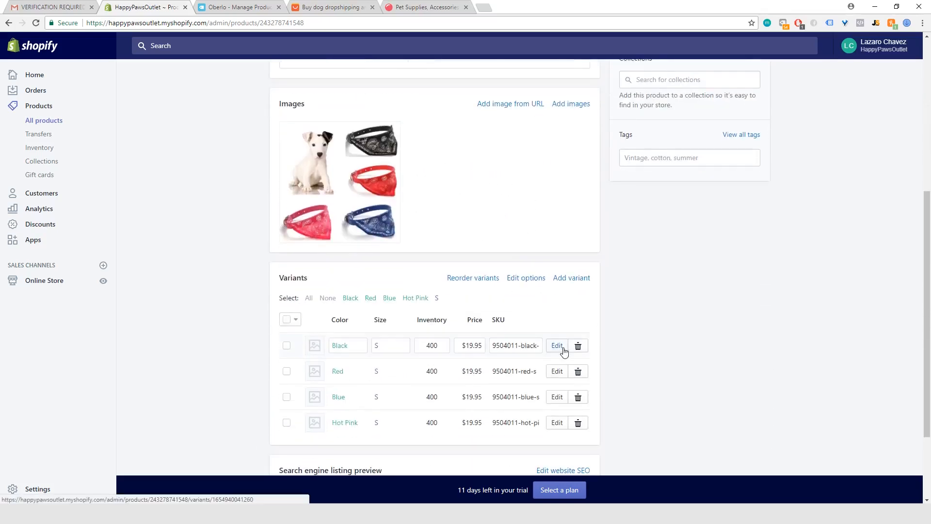
pyautogui.scroll(8, 562, 354)
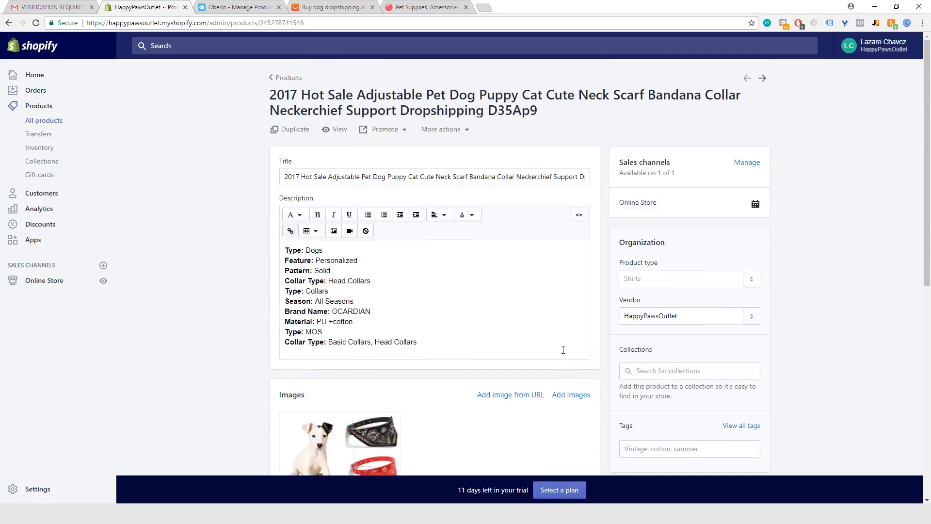